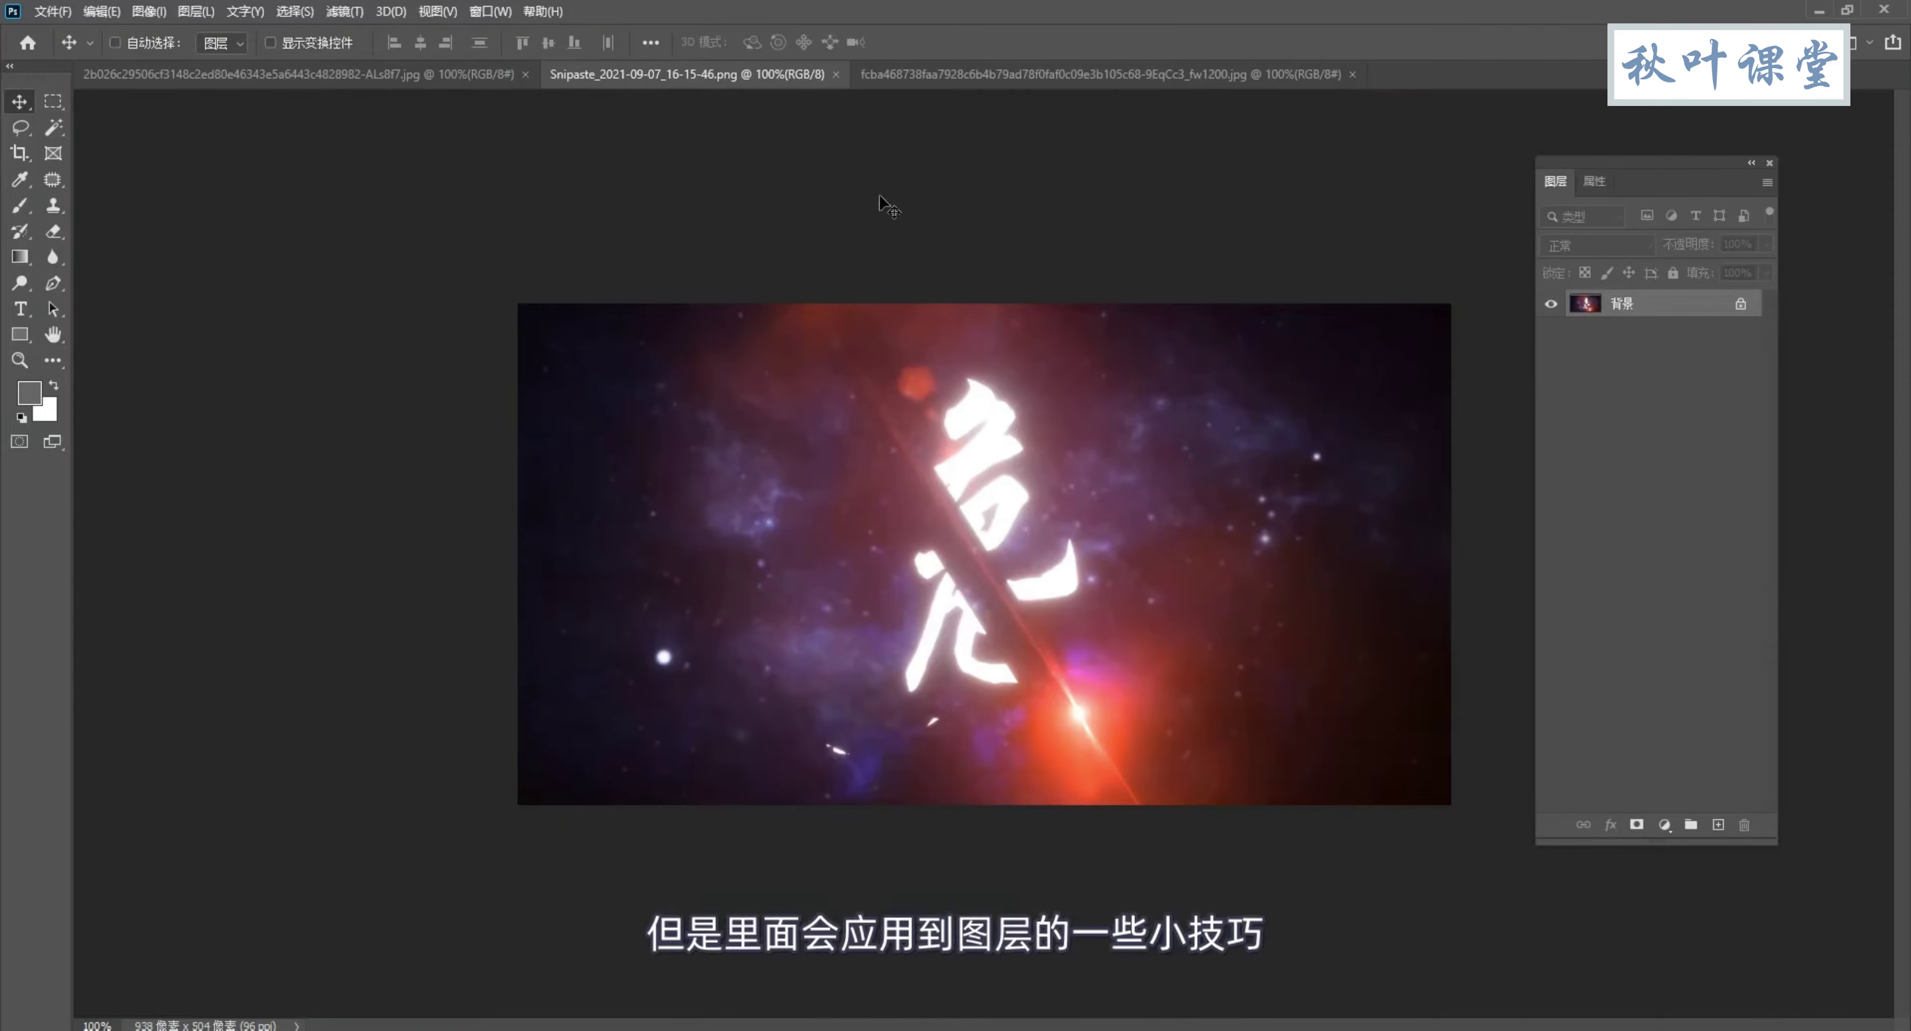
Step: Switch to the blue starfield document and select the Horizontal Type tool
click(924, 71)
key(t)
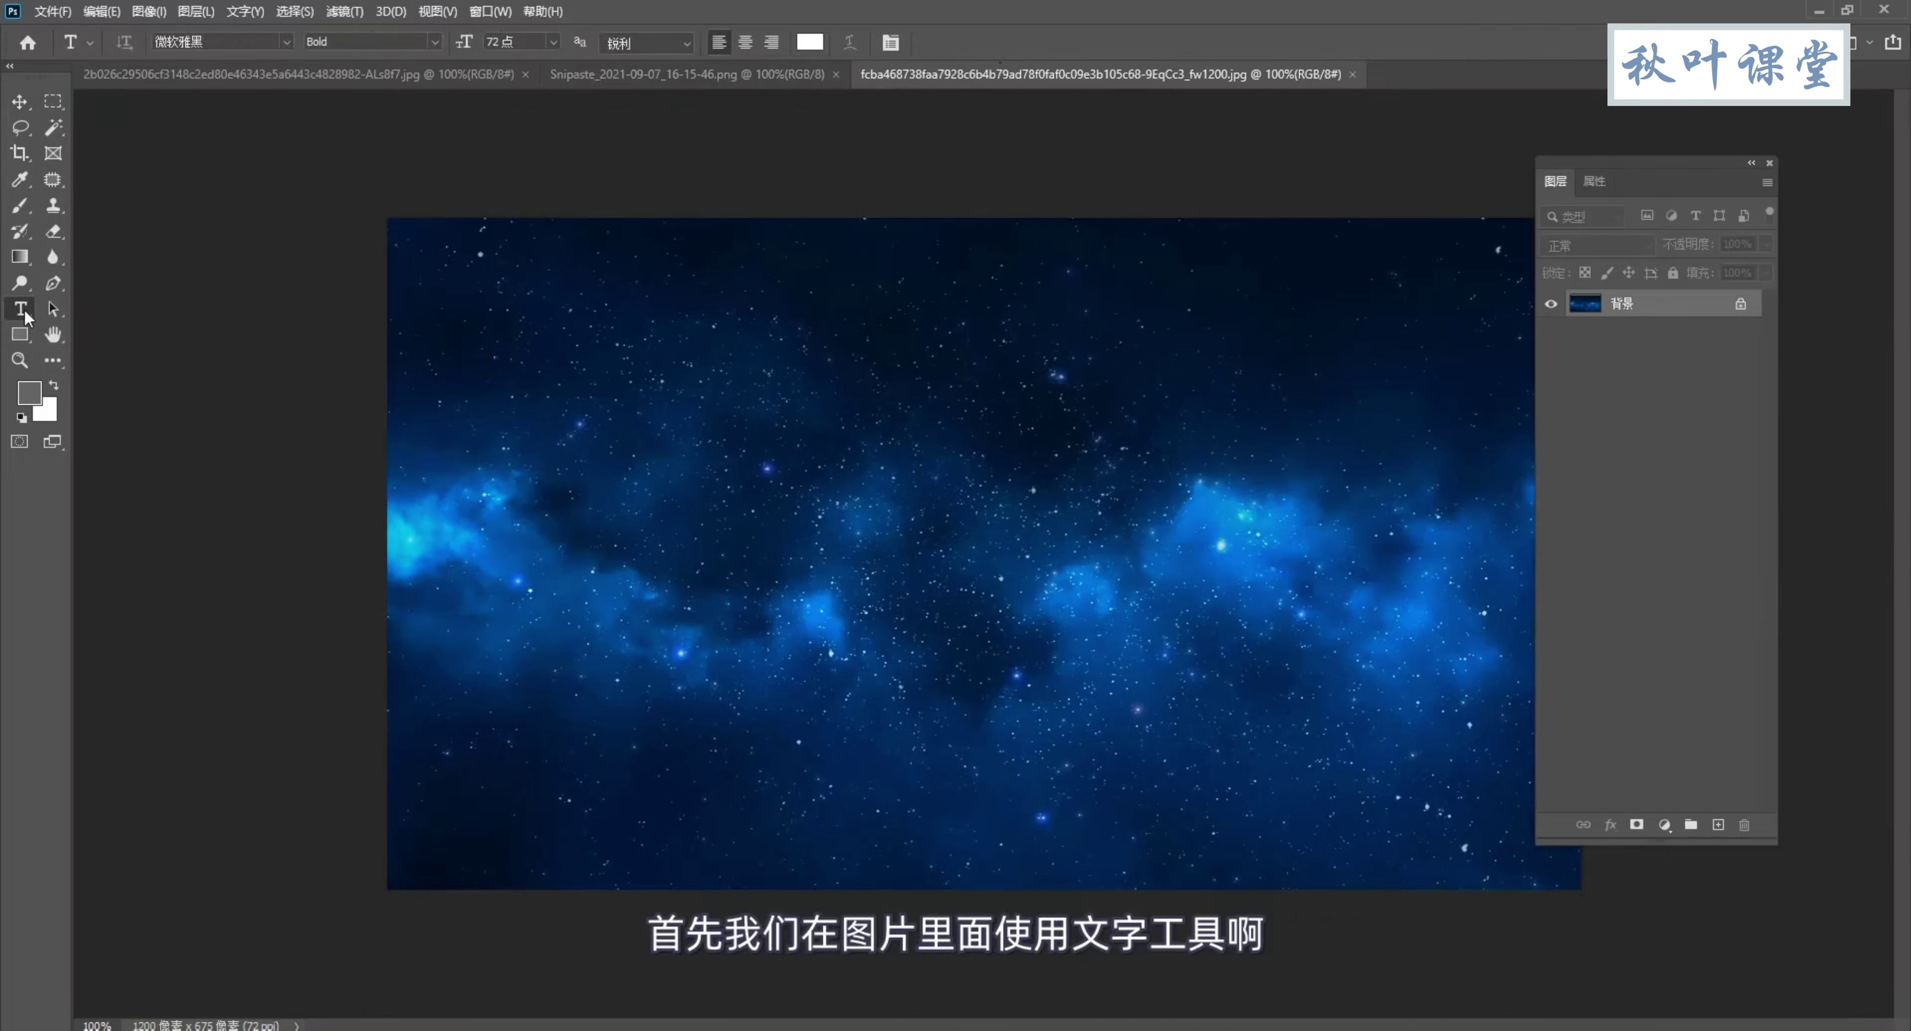
Step: Type a white 危 on the starfield and scale it up about four times
click(900, 507)
text(危)
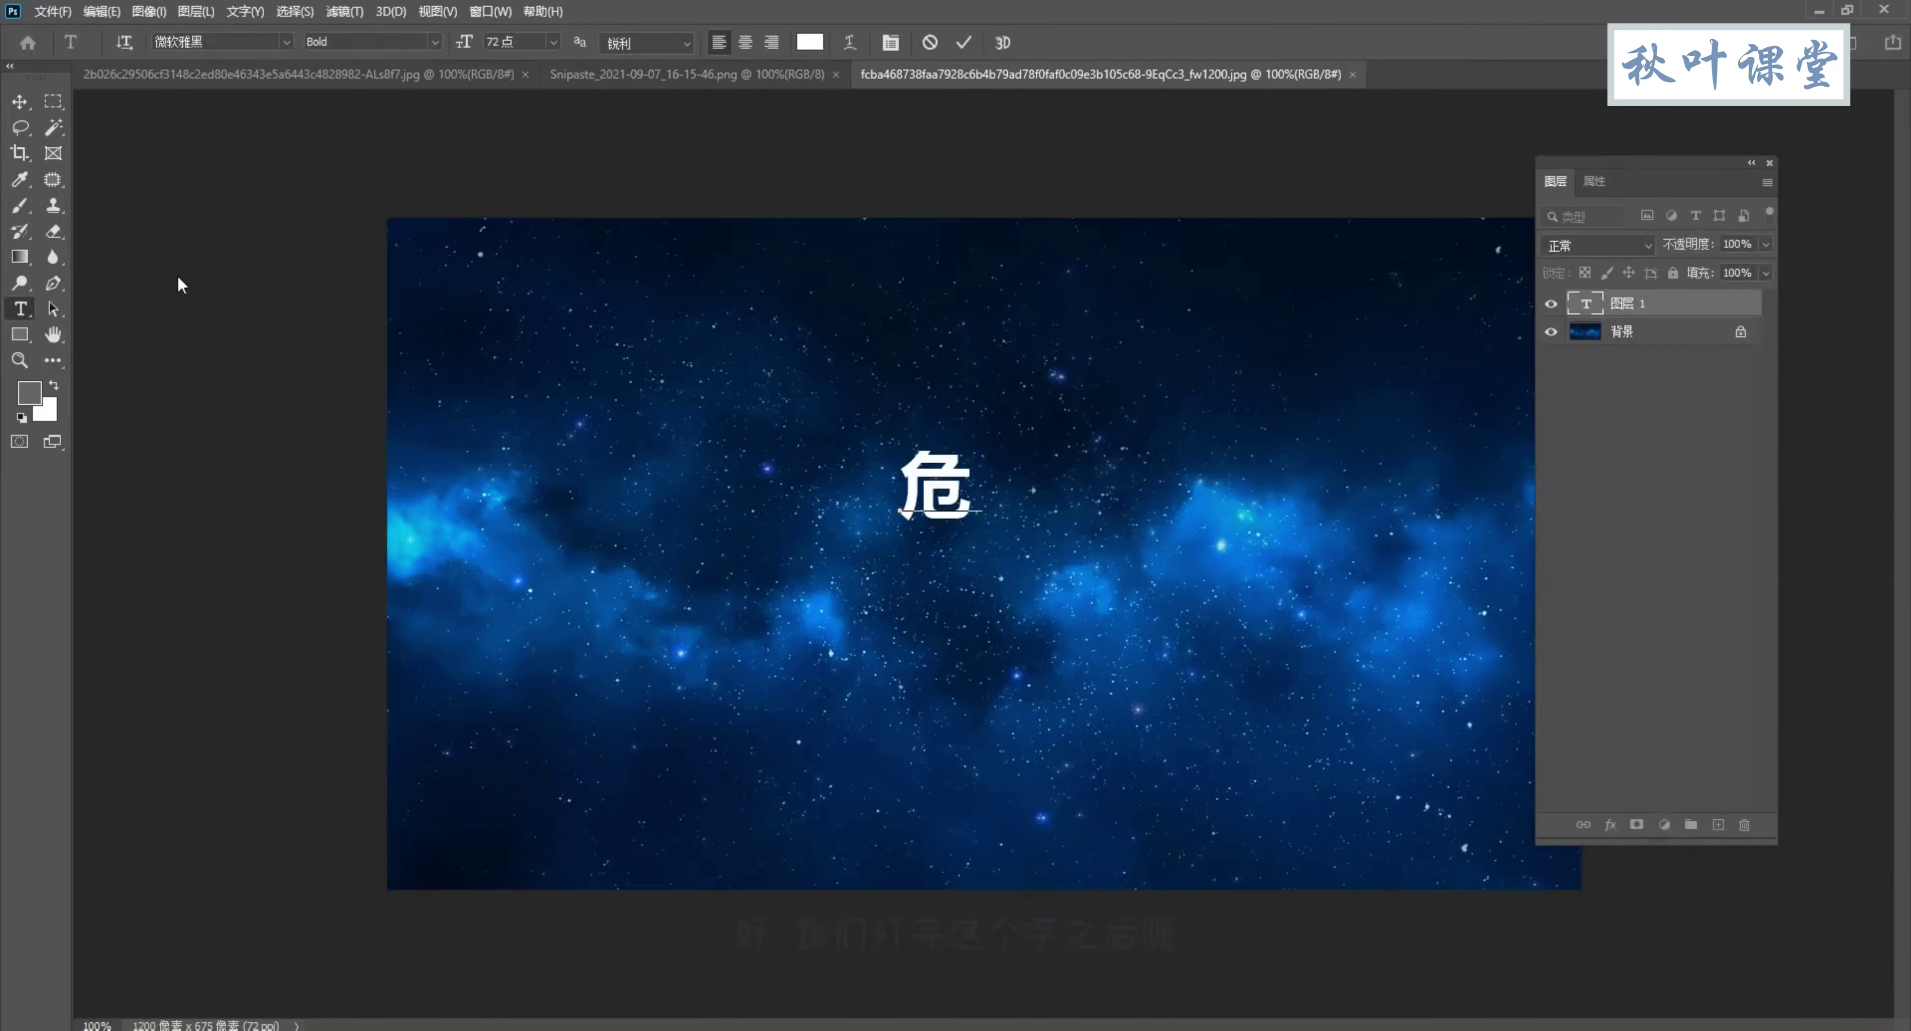
key(ctrl+t)
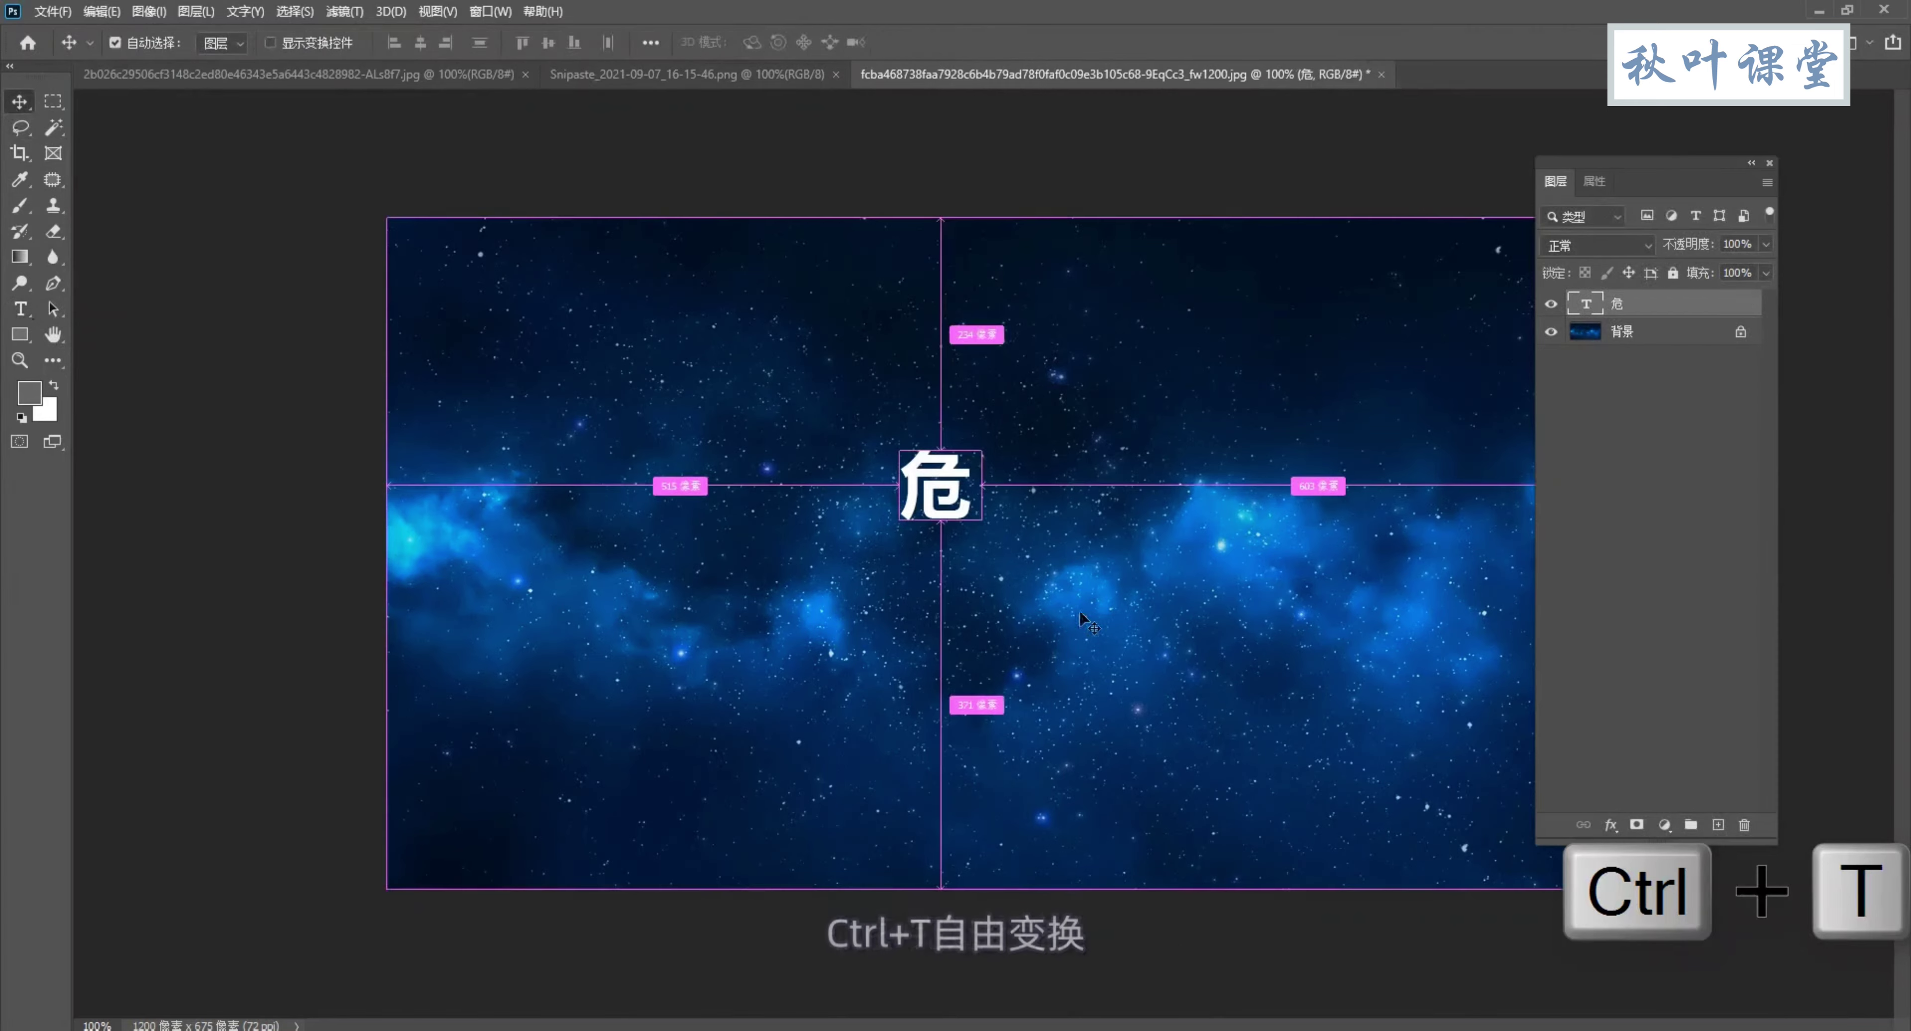
mouse_move(978, 526)
mouse_down()
mouse_move(1241, 825)
mouse_move(1275, 810)
mouse_move(1198, 766)
mouse_move(1270, 800)
mouse_up()
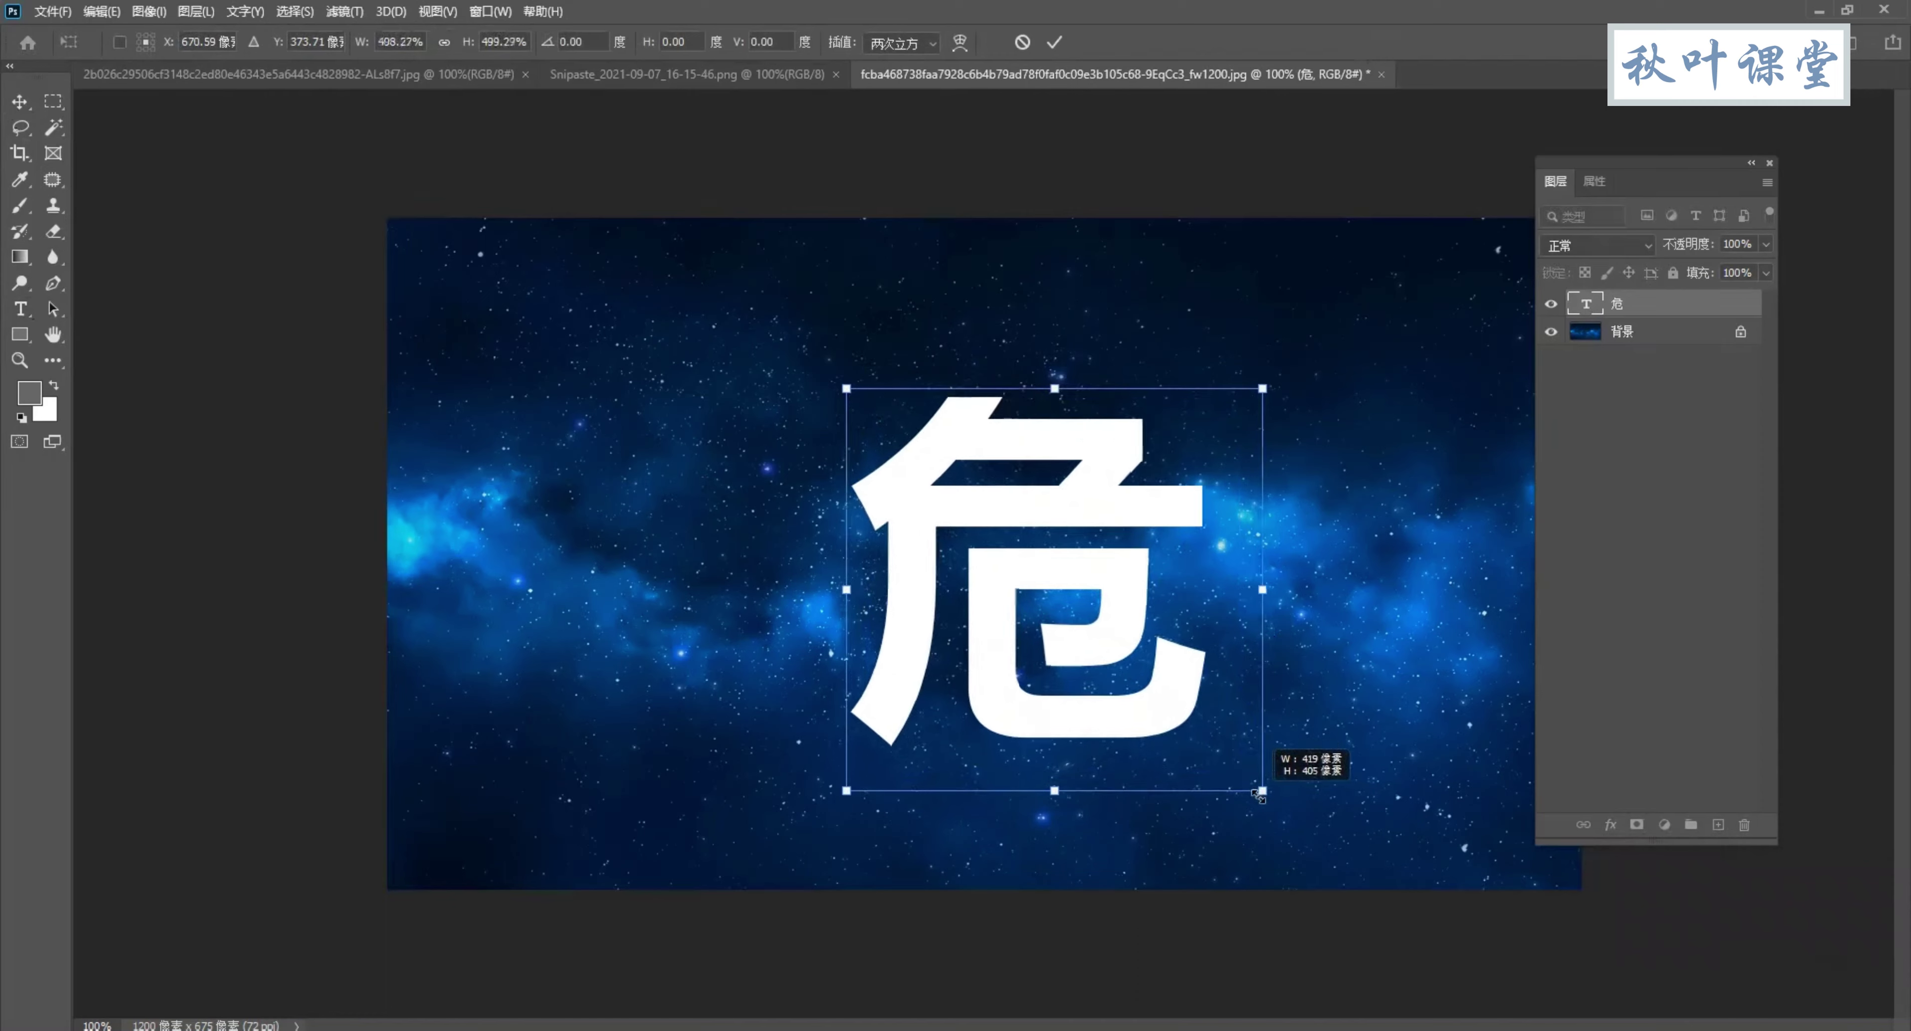
key(Return)
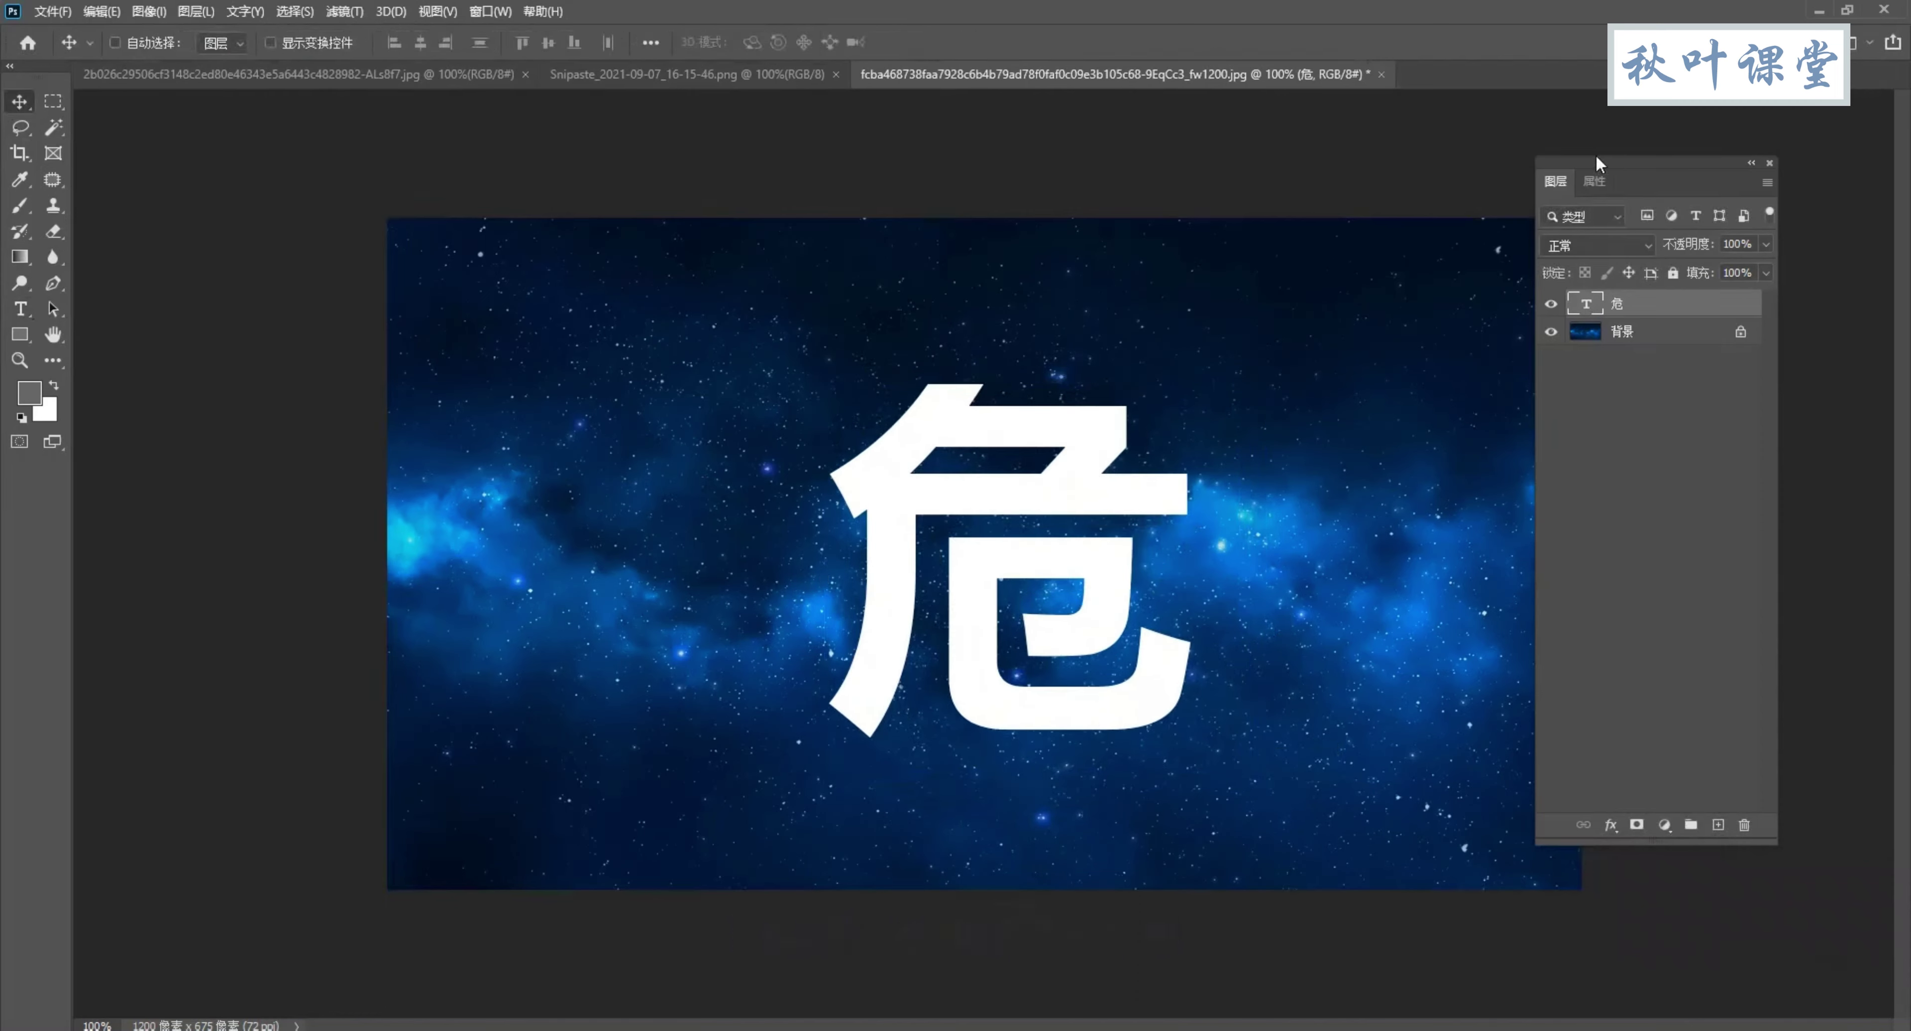
drag(1605, 174, 1659, 191)
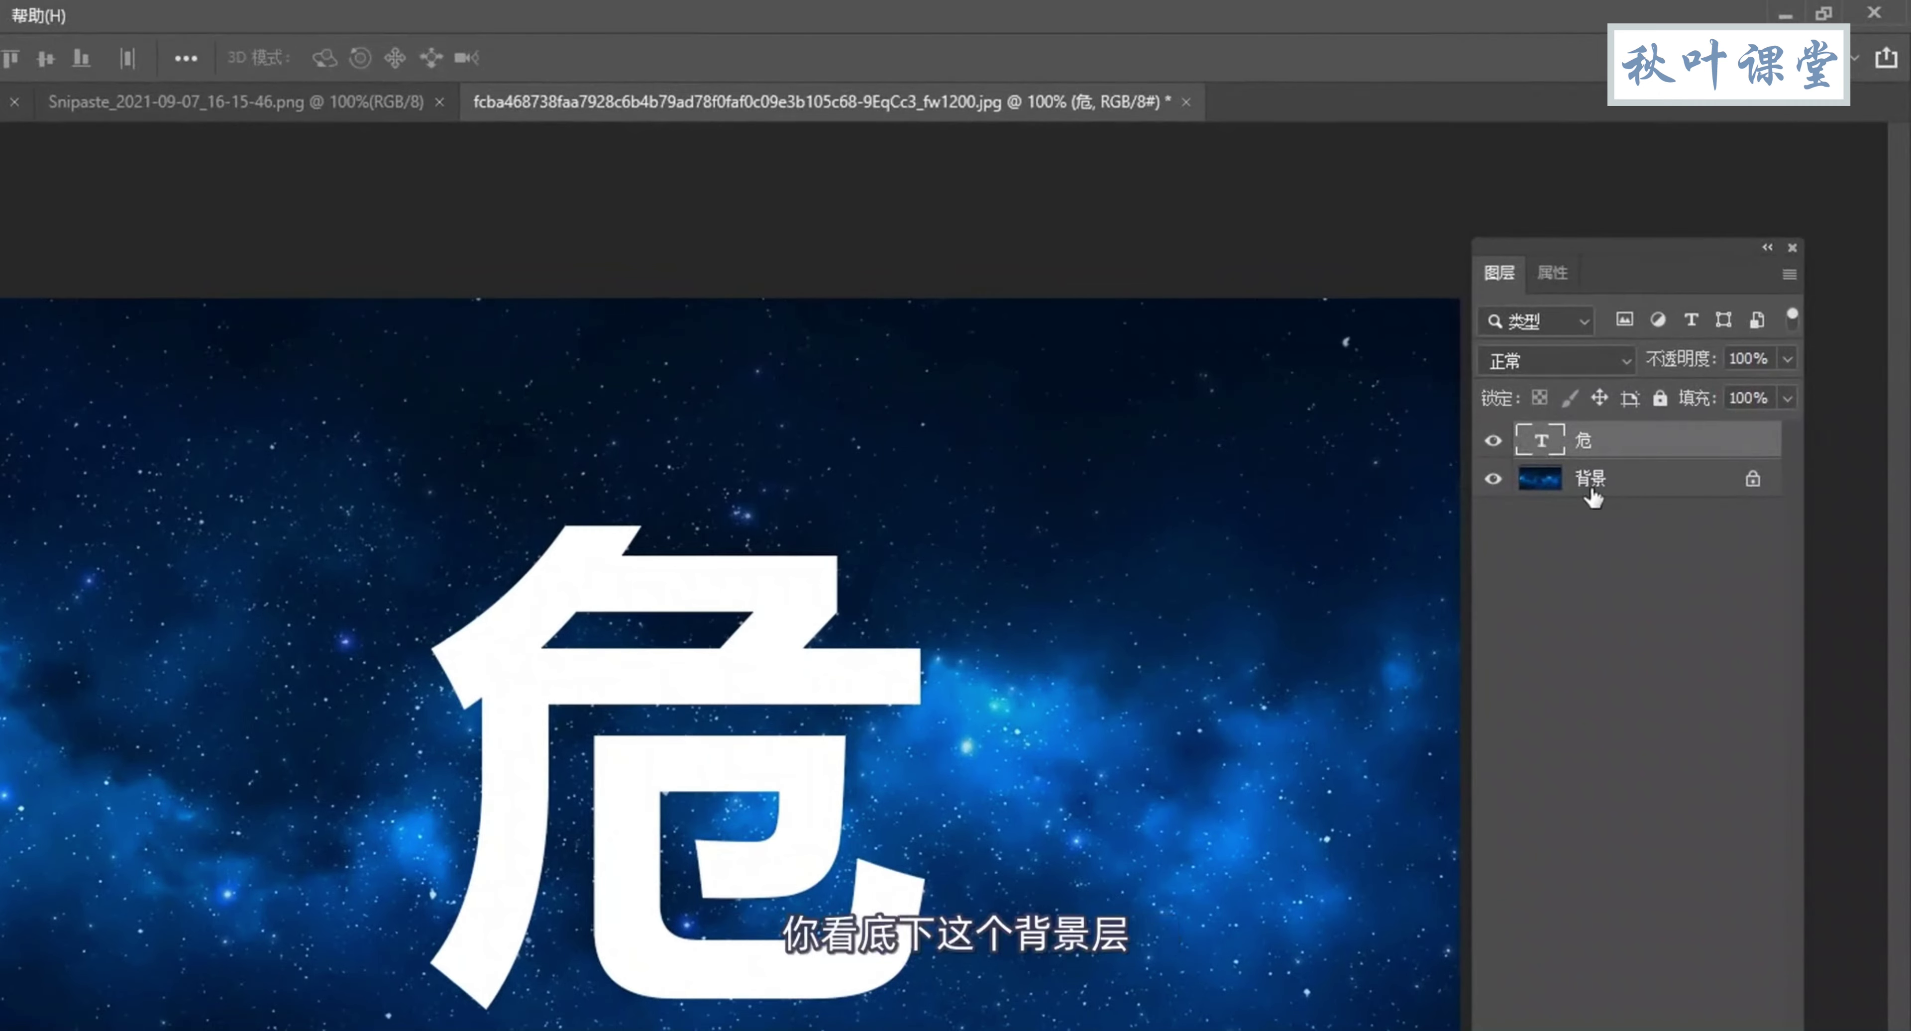
click(1556, 481)
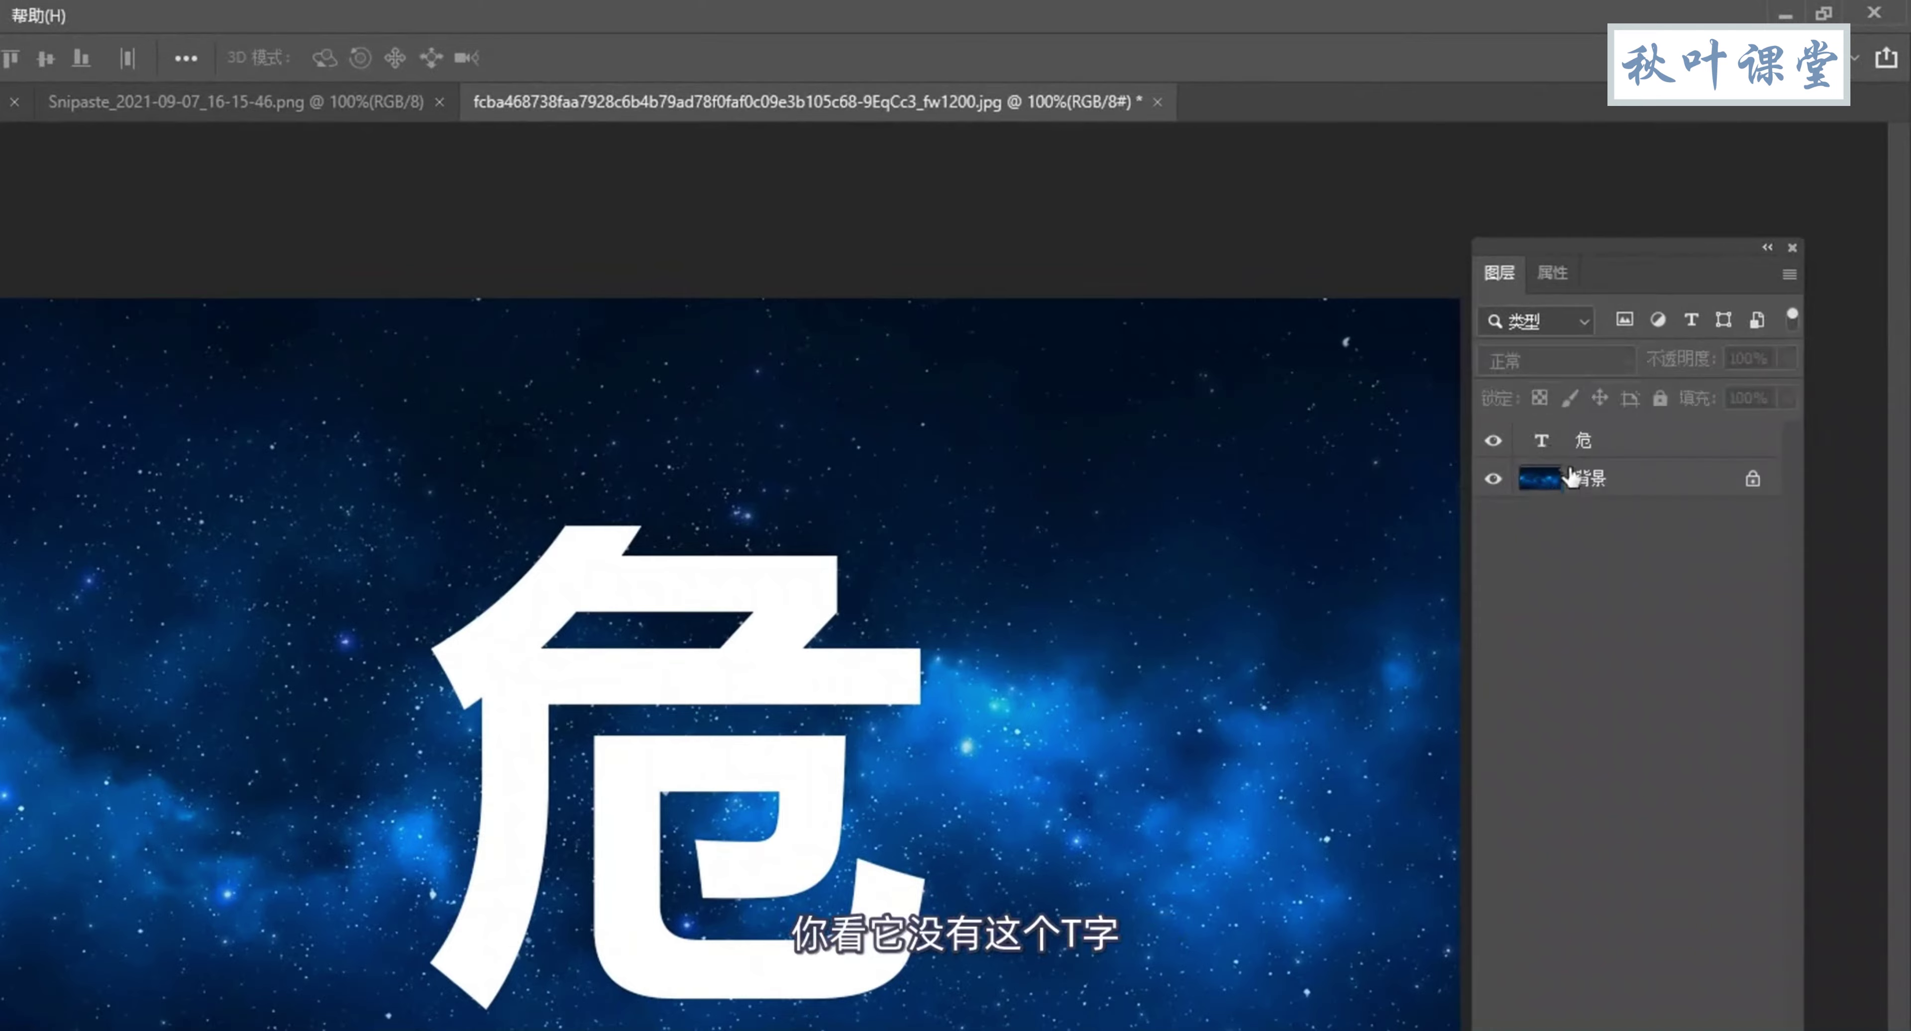
click(1588, 441)
click(1592, 481)
click(1588, 442)
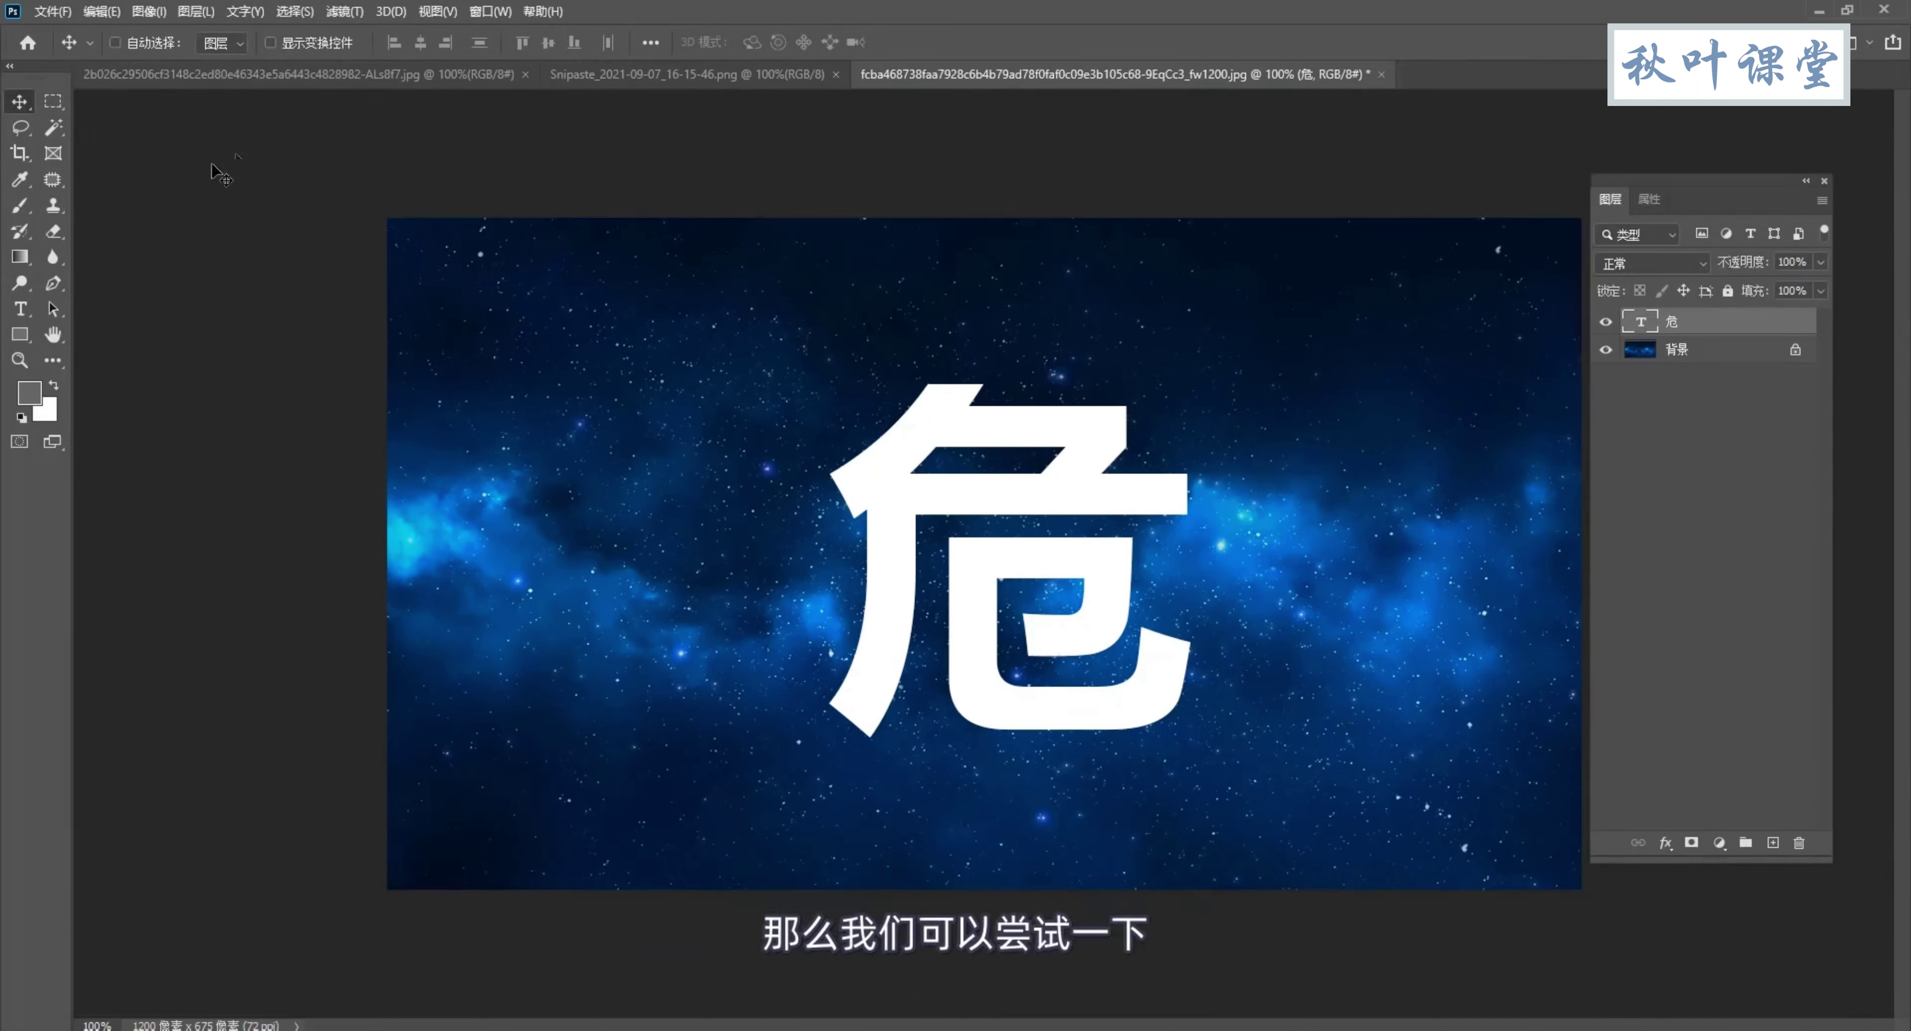
click(34, 132)
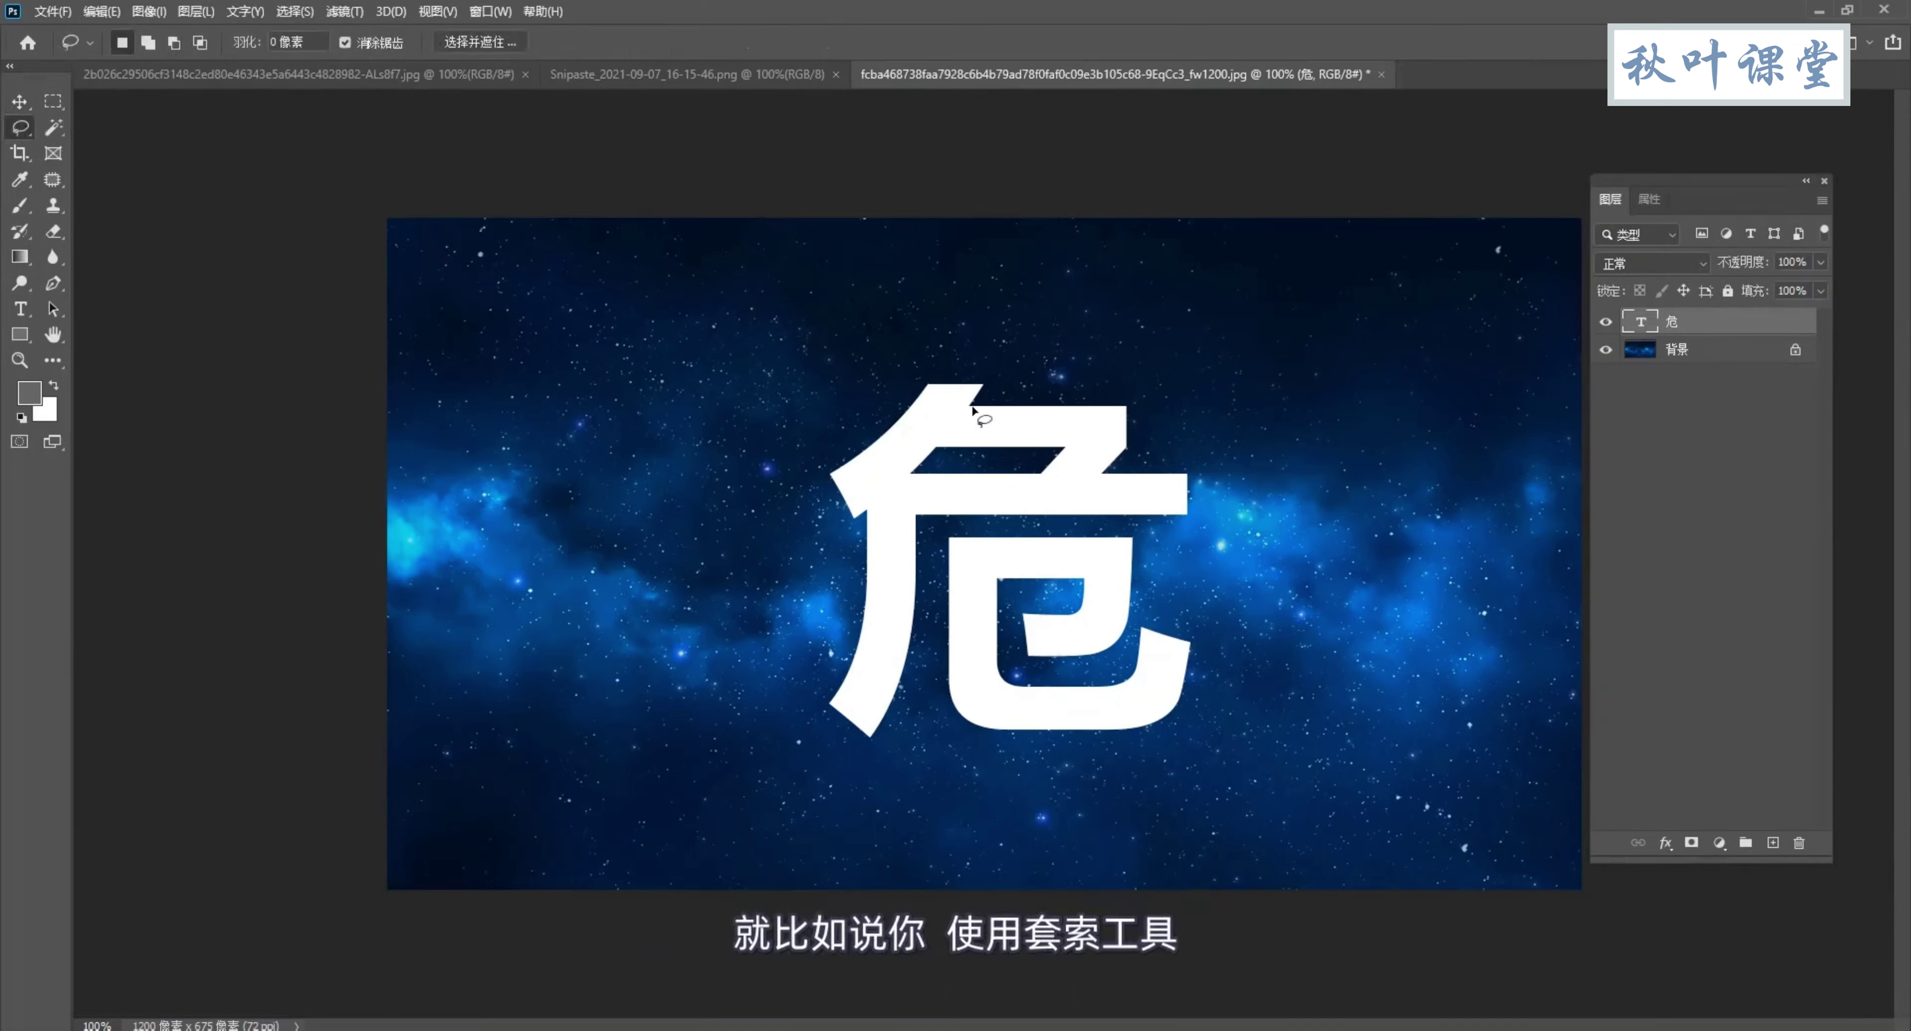
drag(899, 414, 1046, 263)
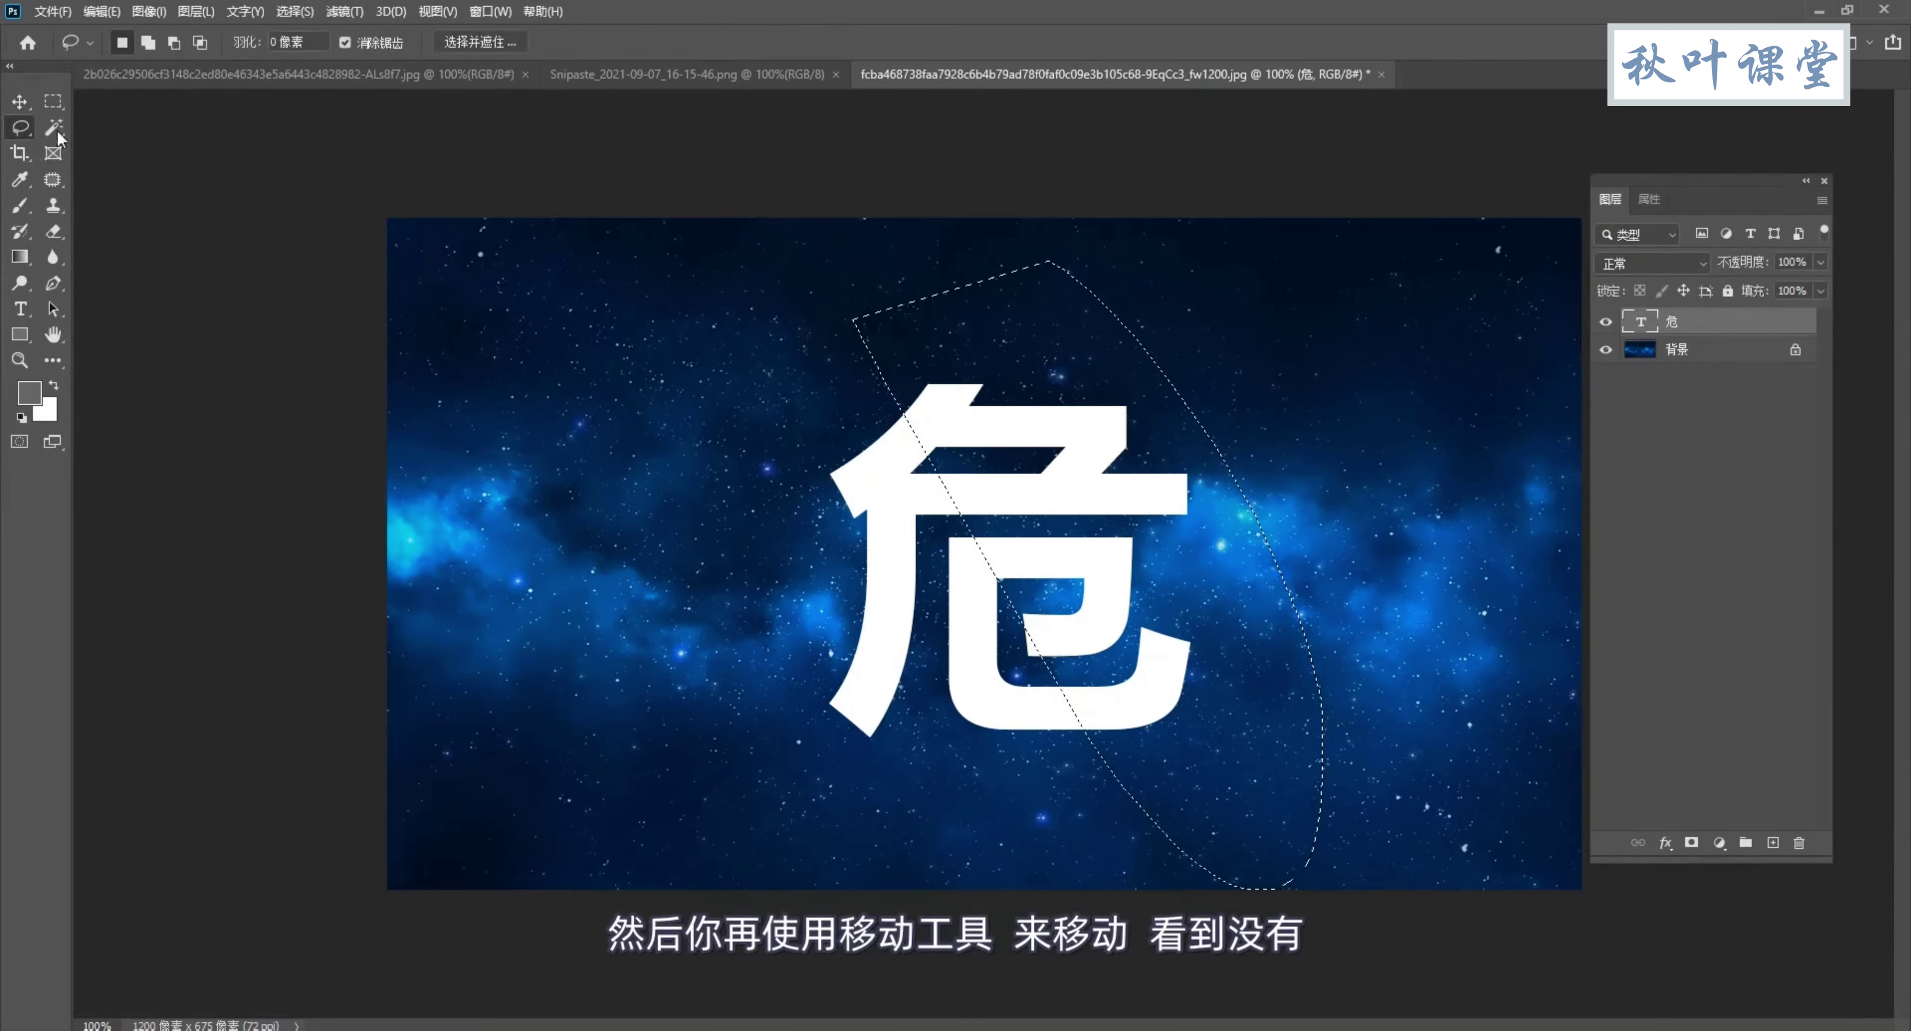
click(32, 108)
drag(996, 577, 1117, 549)
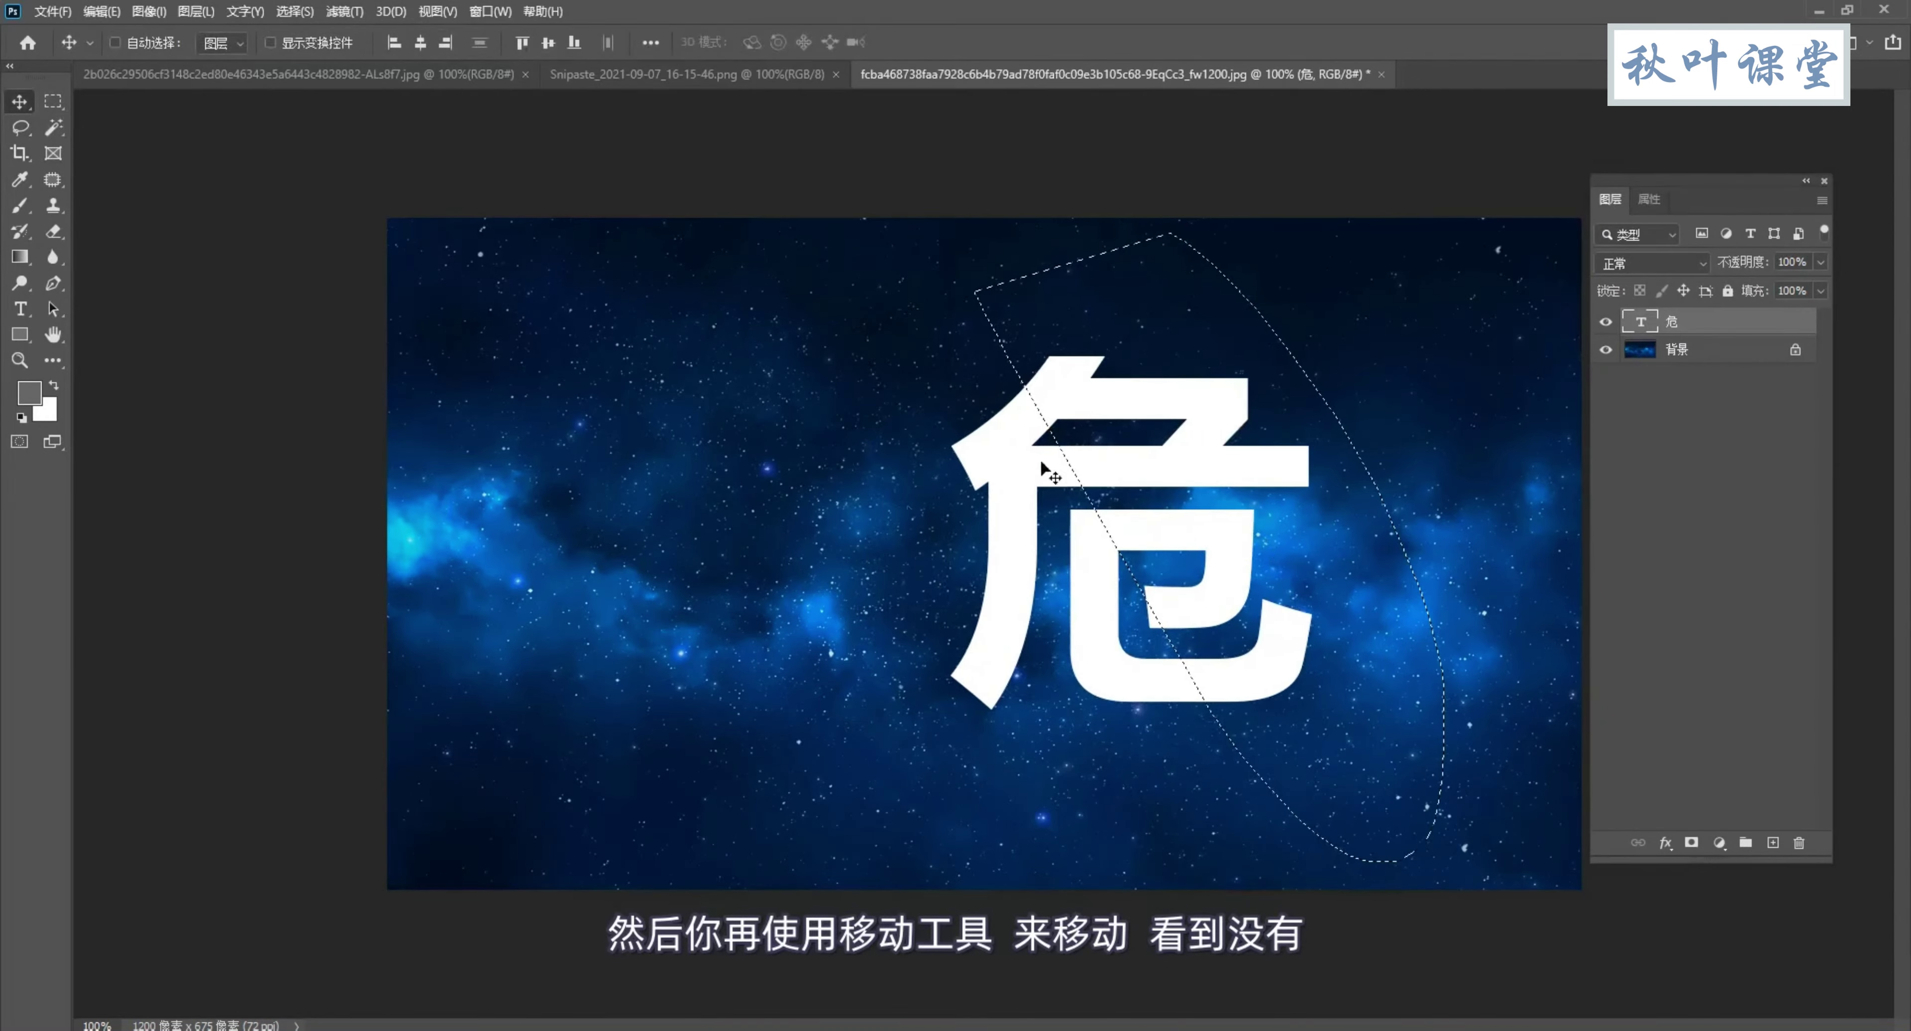
mouse_move(1269, 450)
mouse_down()
mouse_move(1136, 469)
mouse_move(1150, 509)
mouse_up()
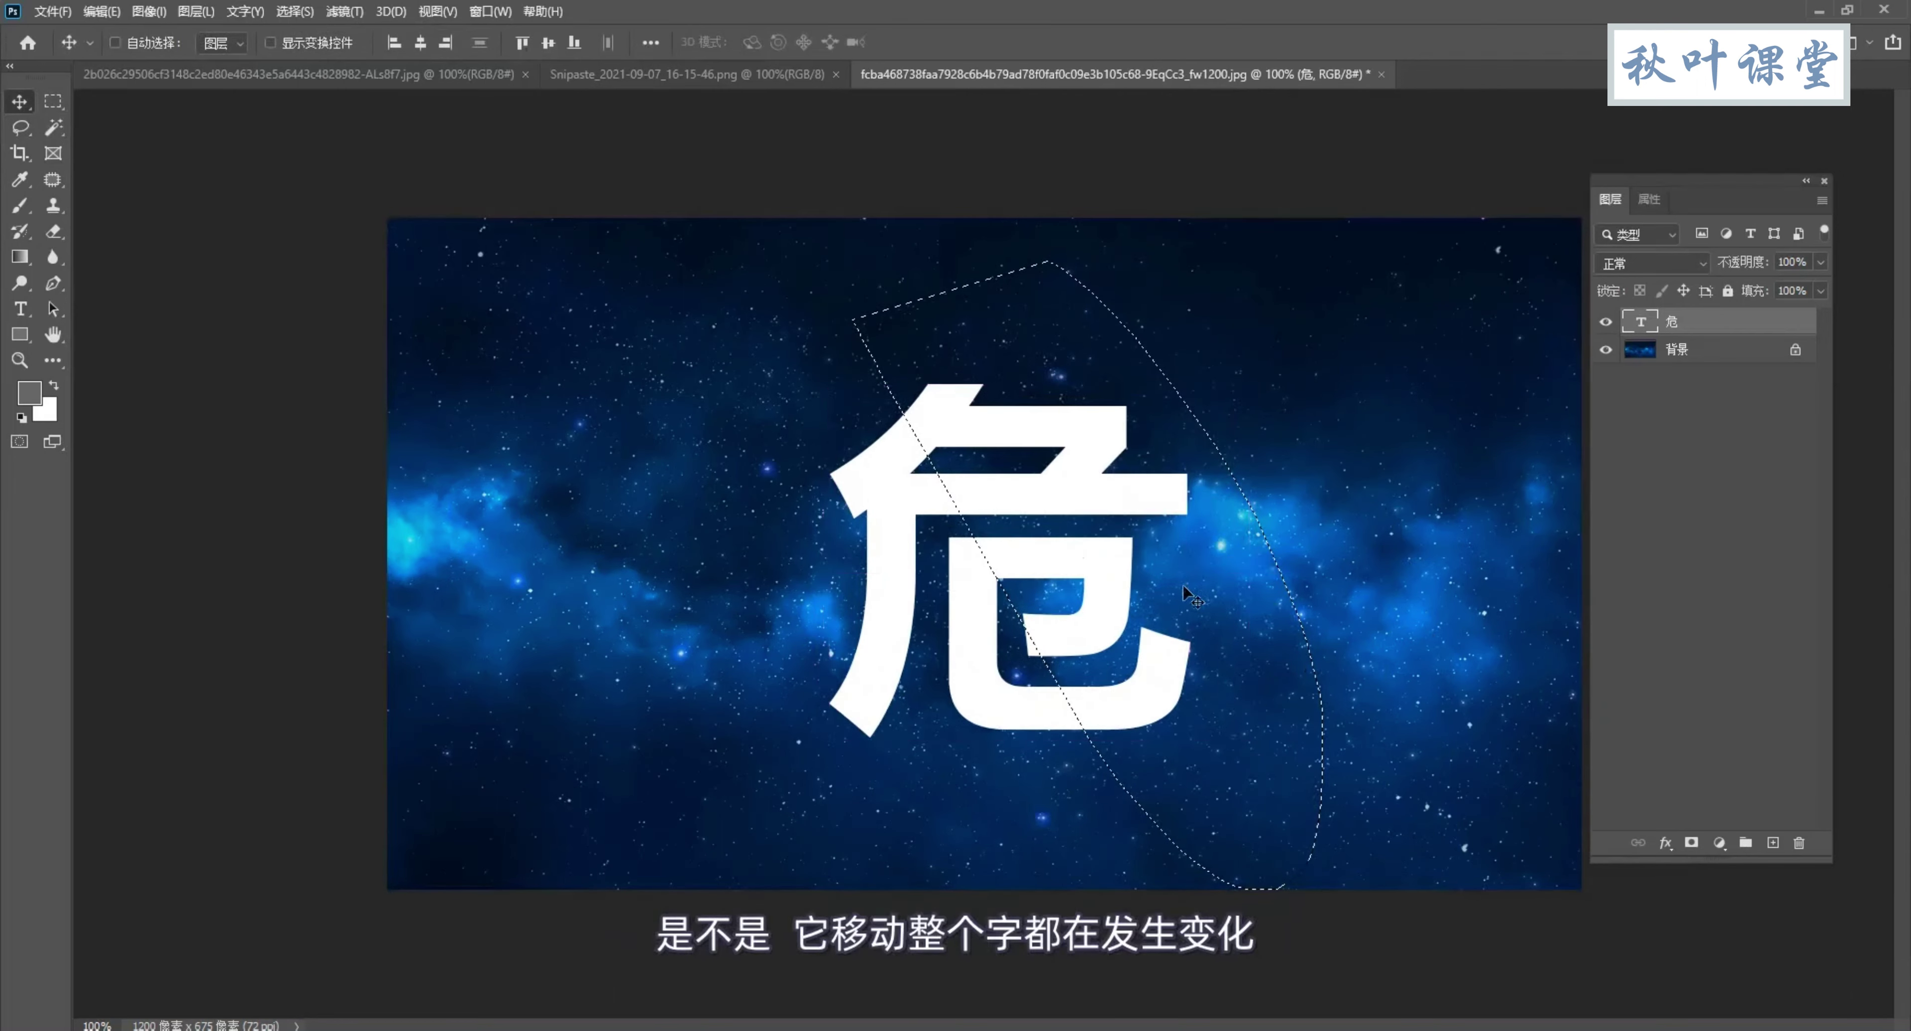
key(ctrl+d)
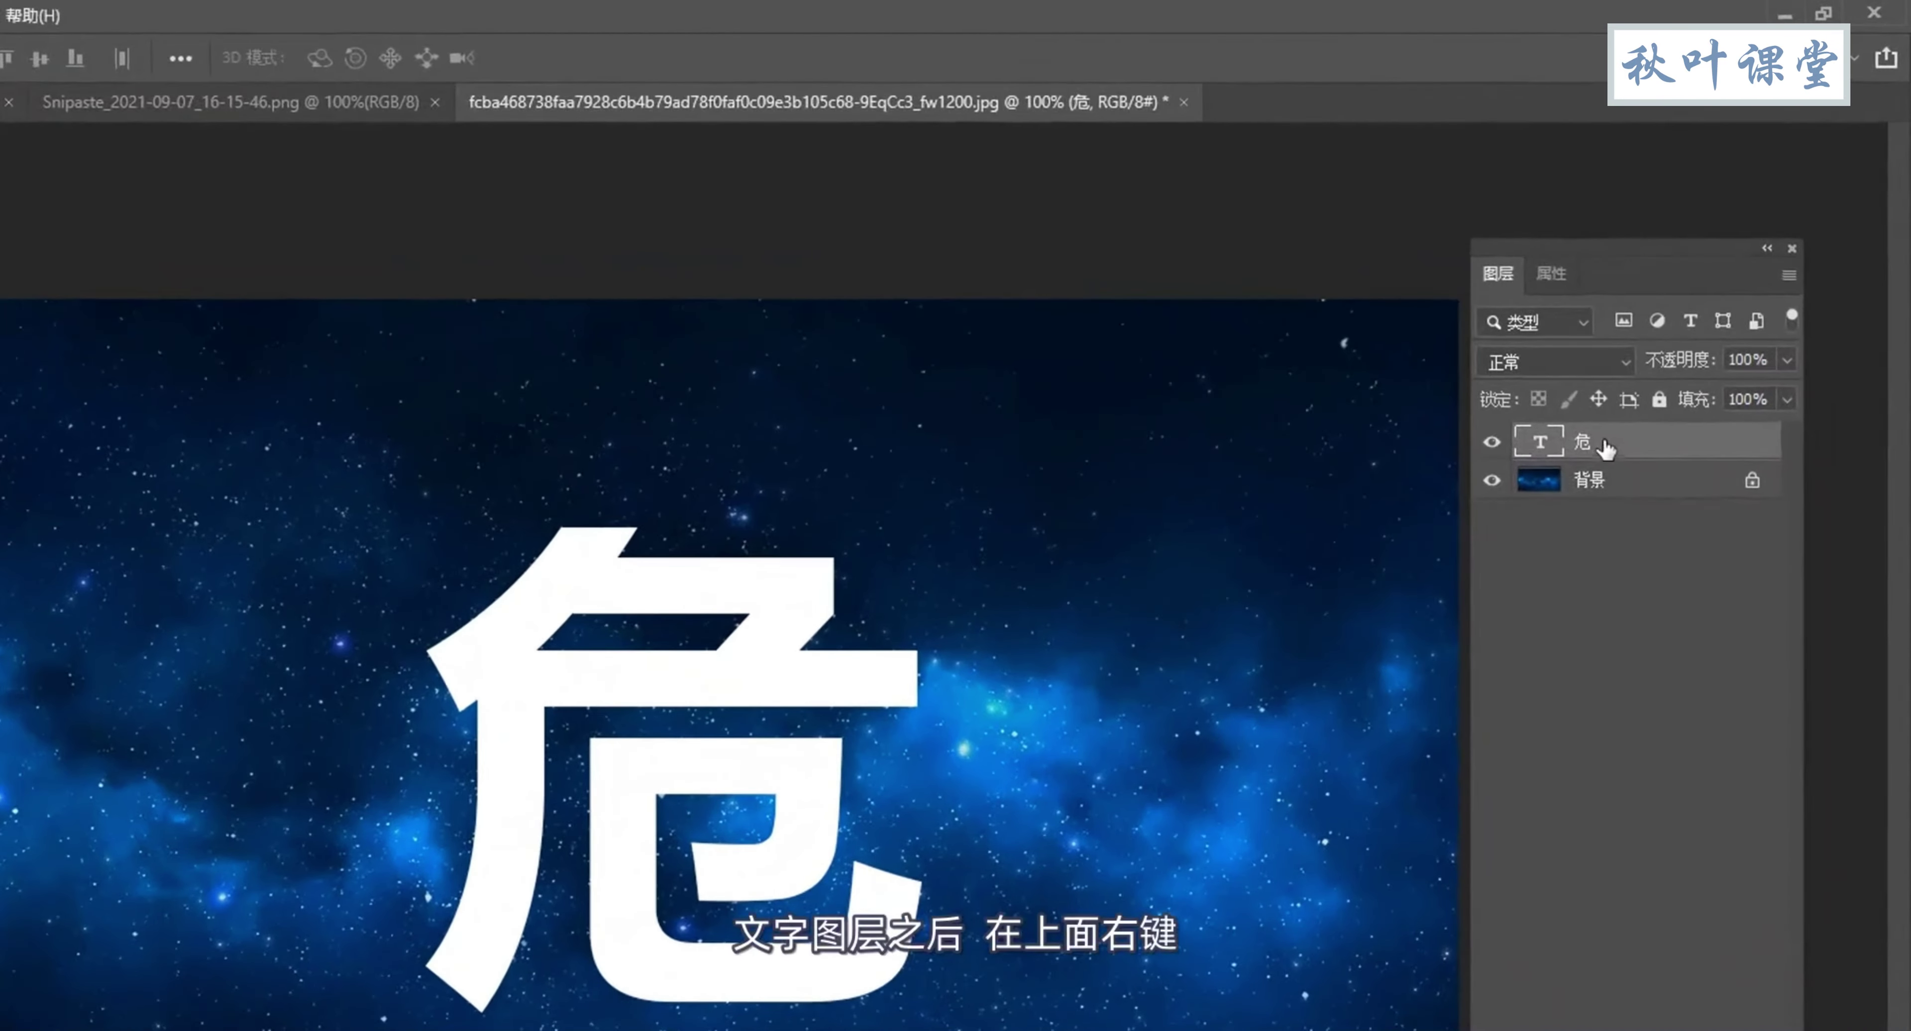
Step: Rasterize the 危 text layer with 栅格化文字 (Rasterize Type)
right_click(1616, 444)
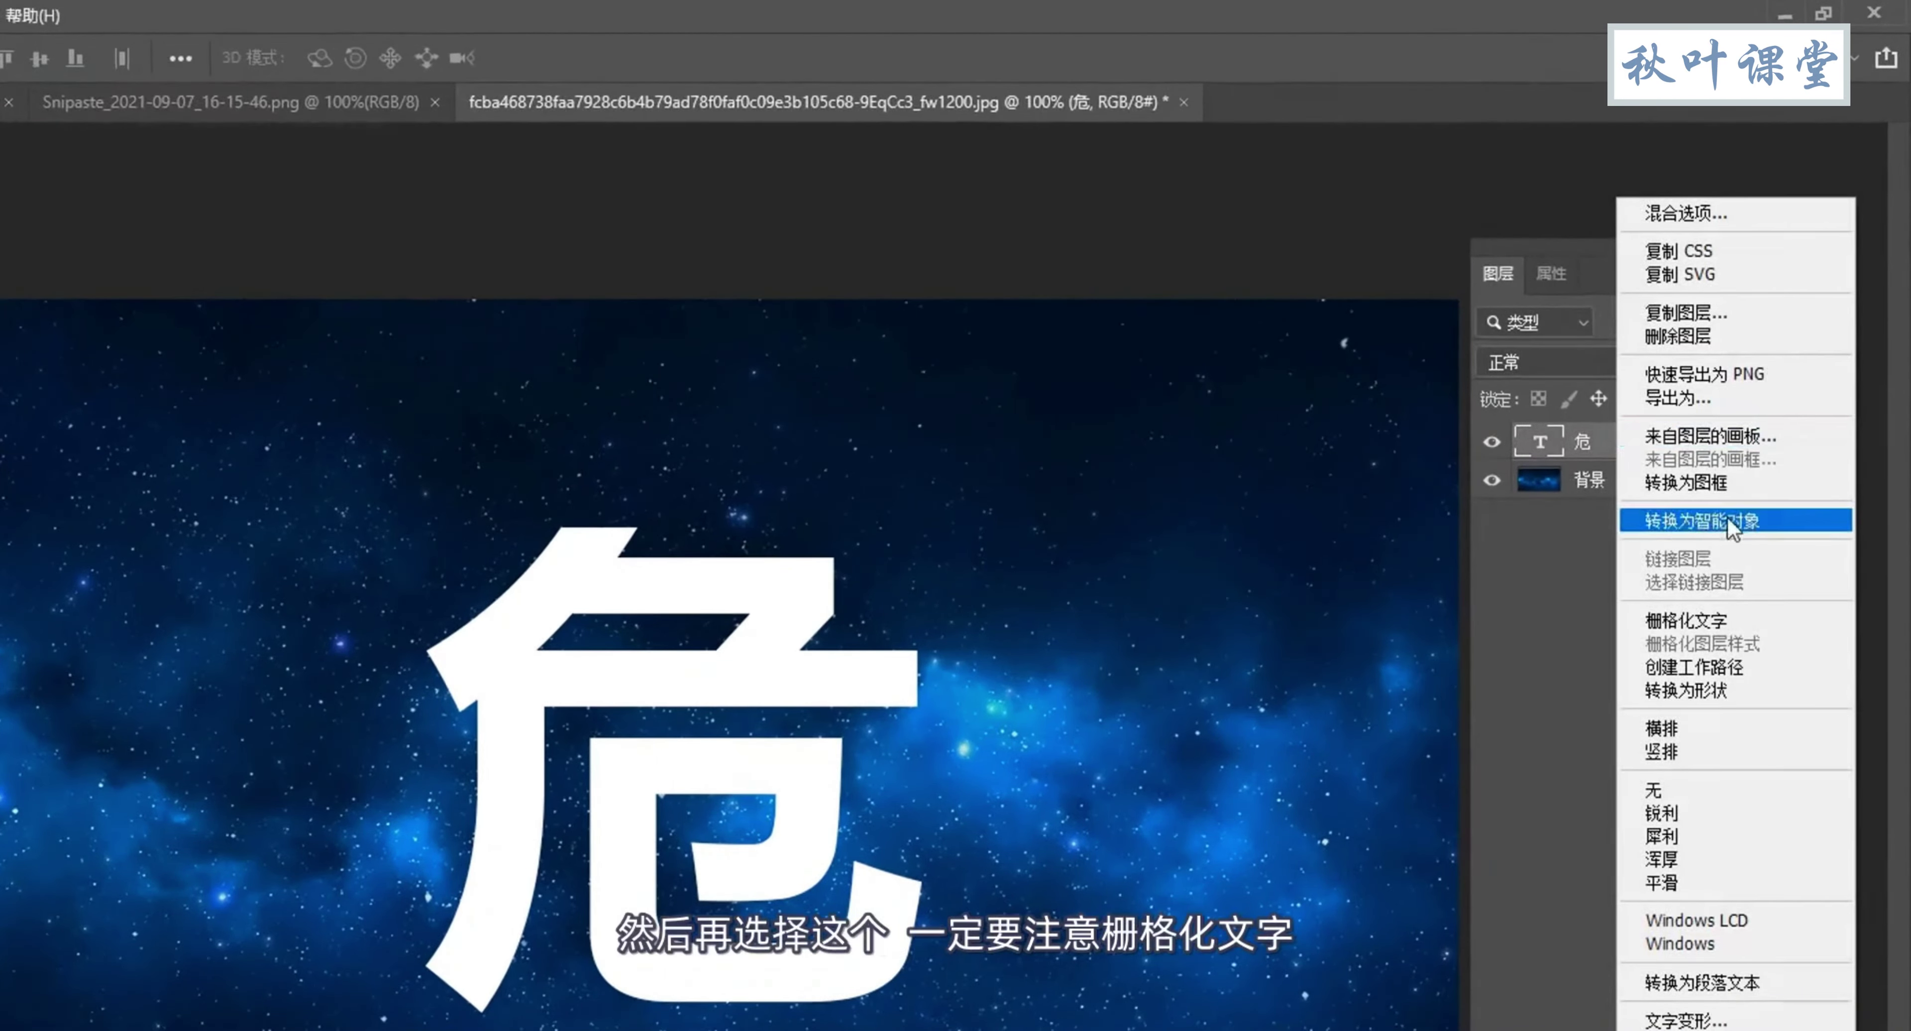
click(1681, 630)
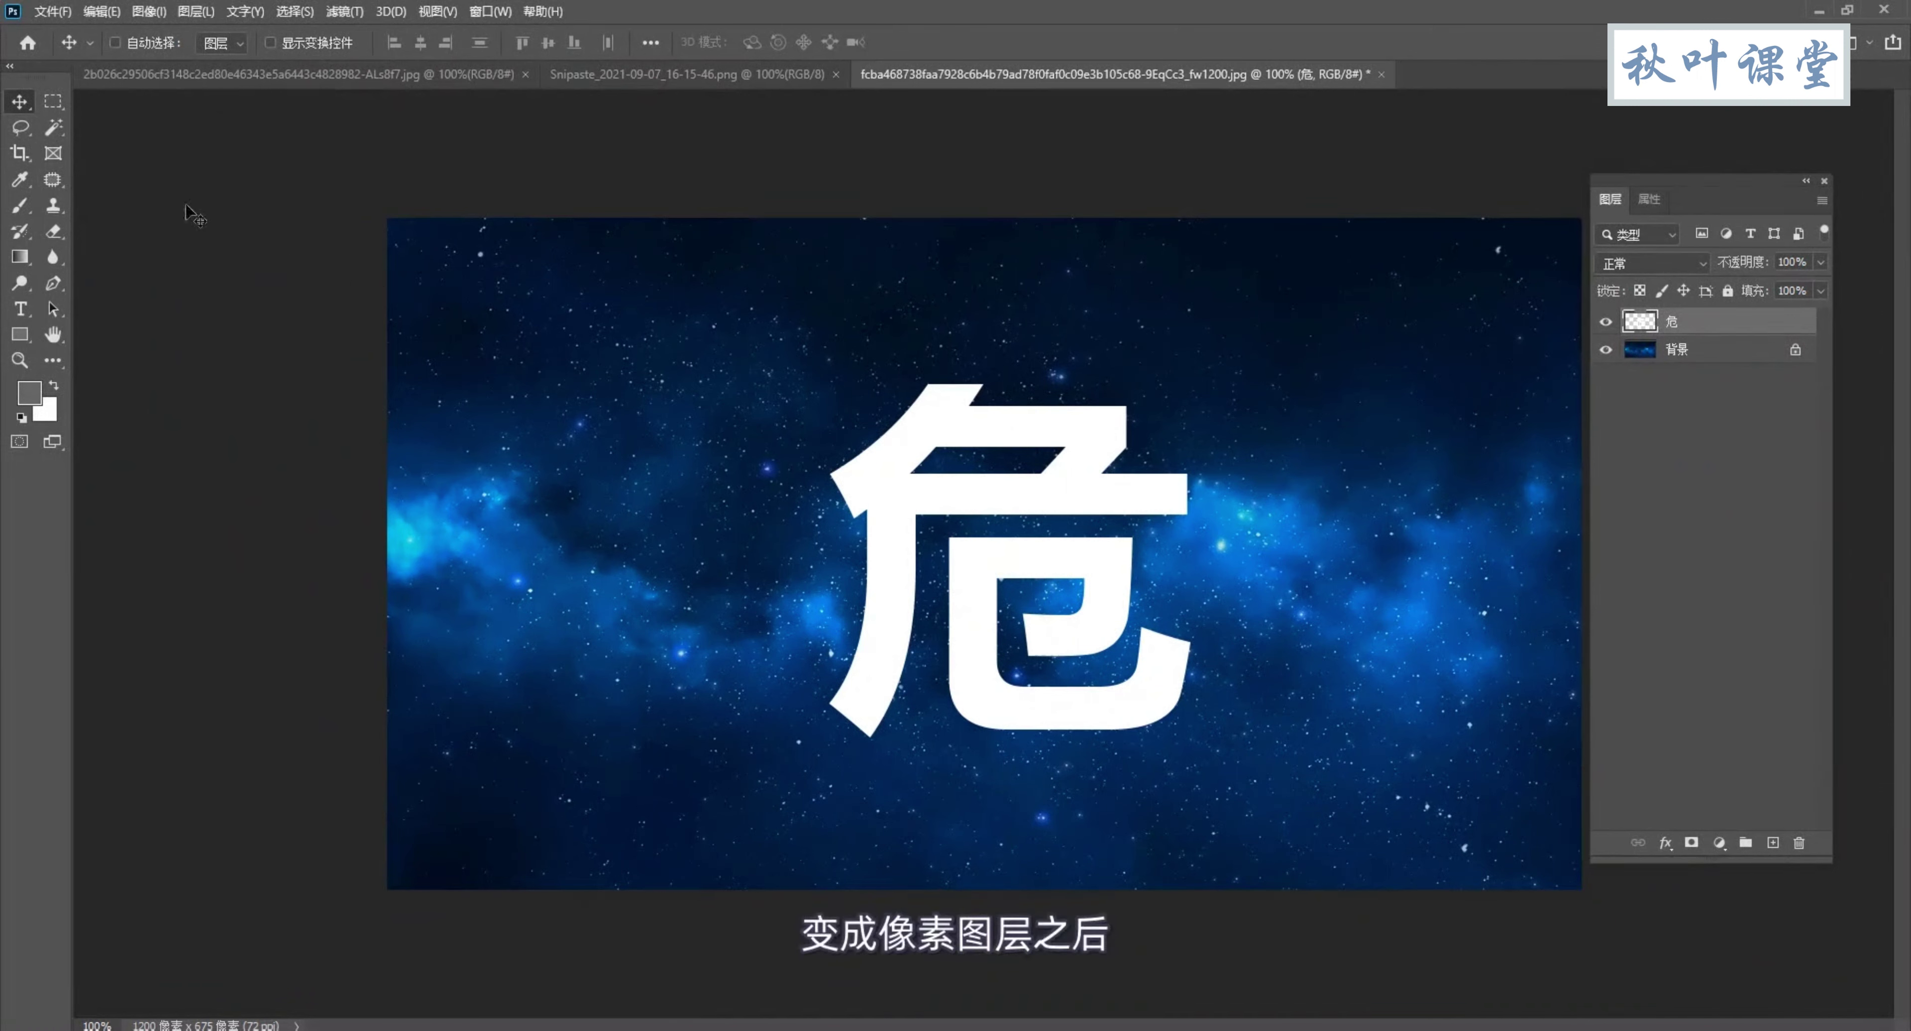
Step: Draw a diagonal Polygonal Lasso selection around the upper-right half of 危
click(20, 126)
click(69, 156)
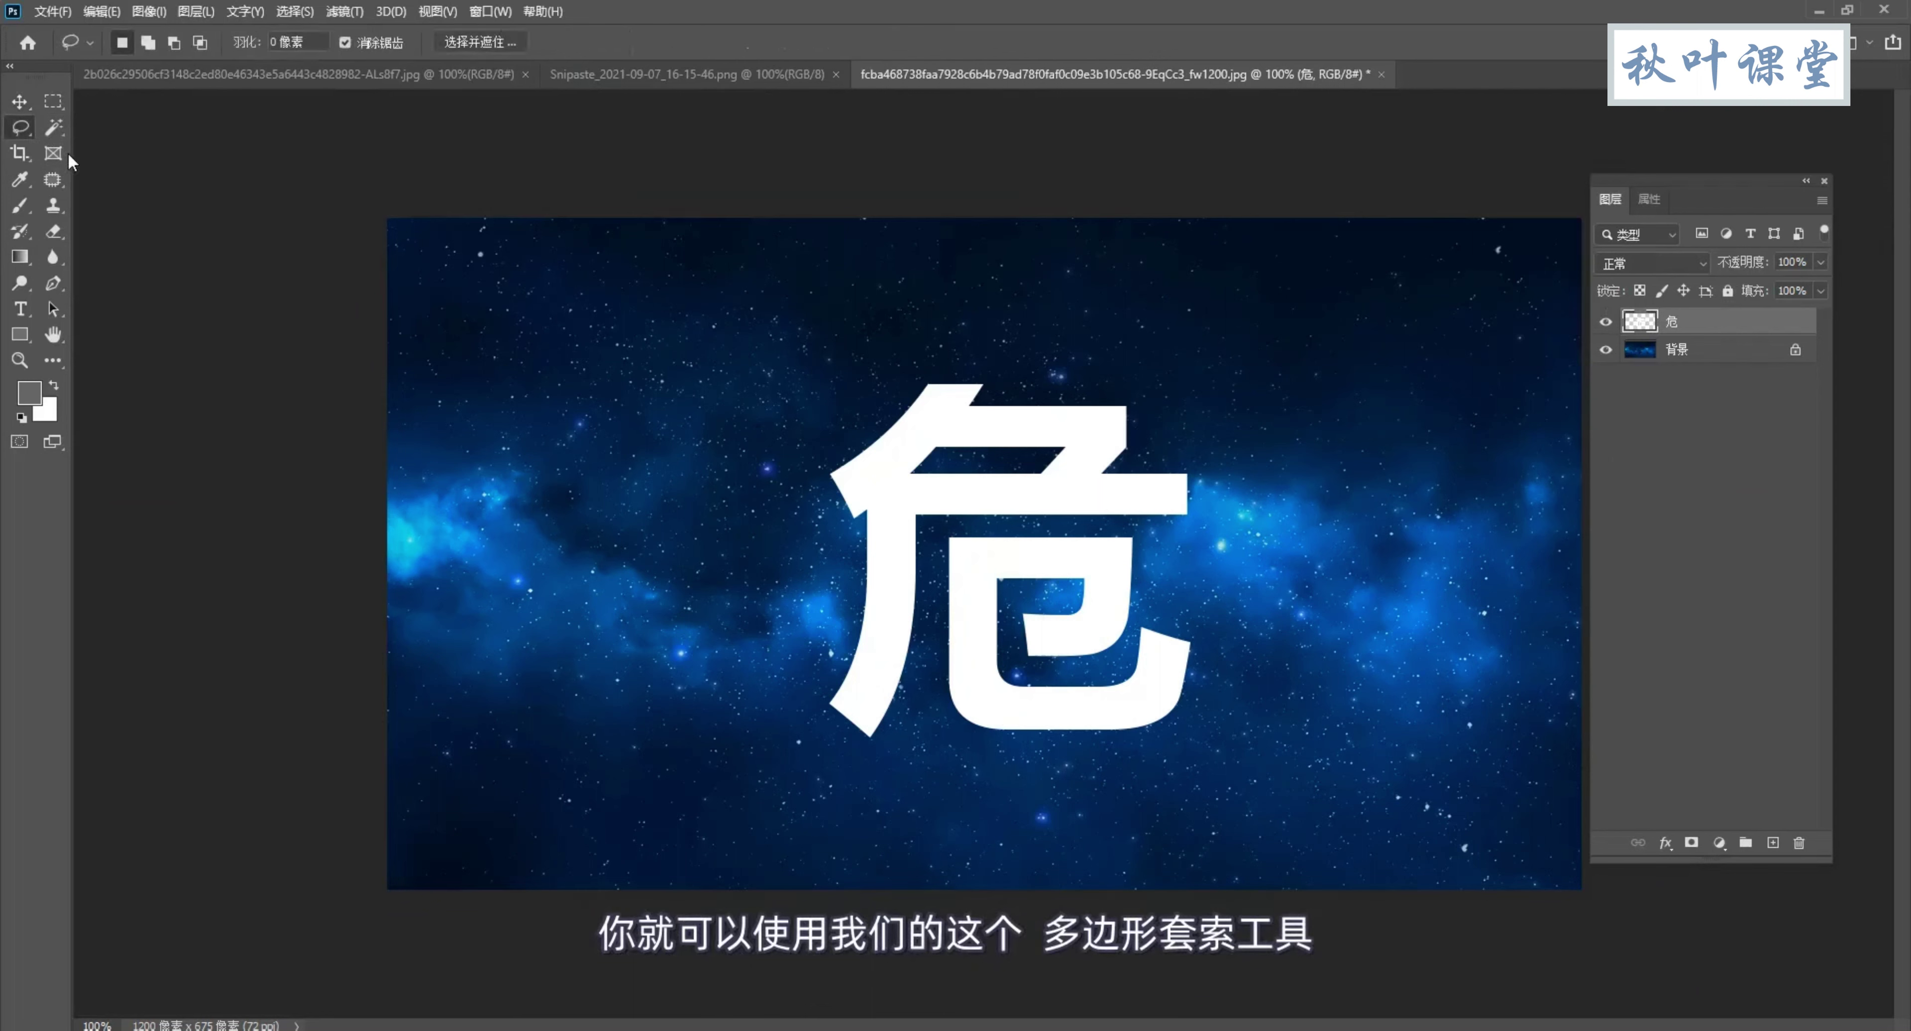
key(shift+l)
click(725, 280)
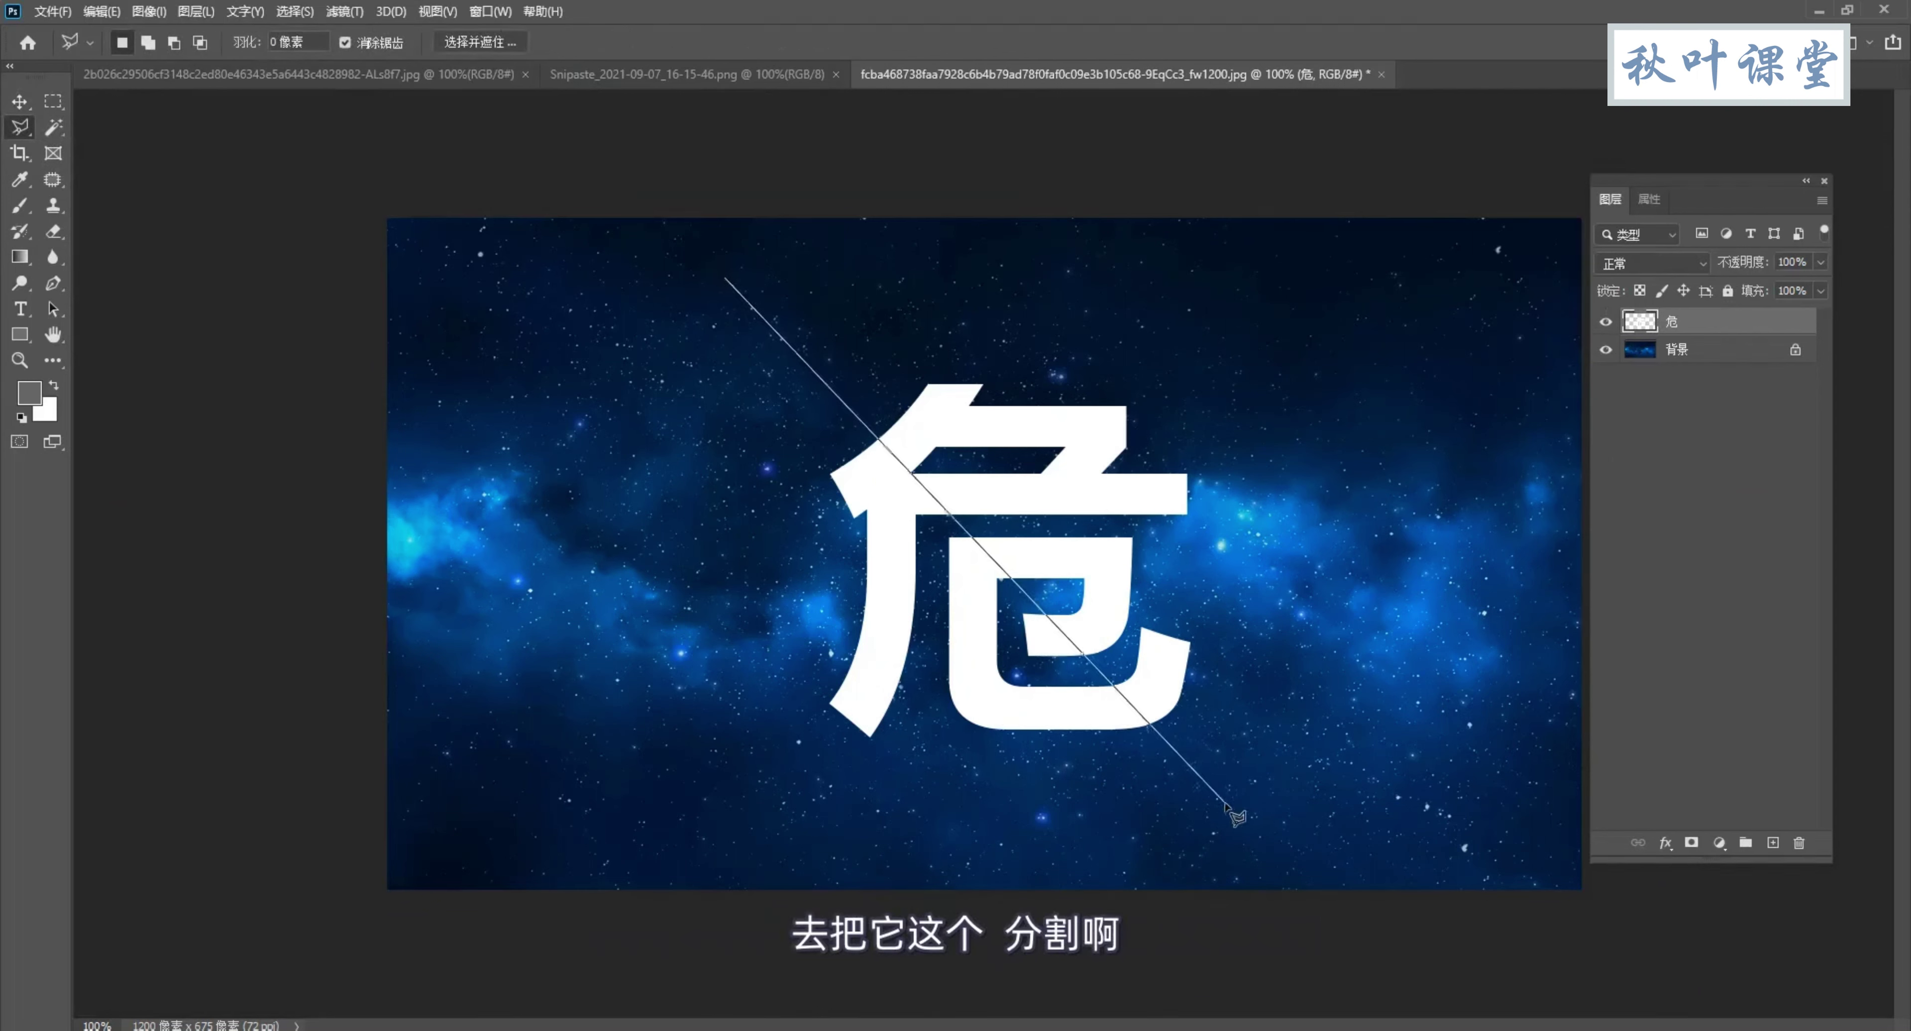
click(1254, 828)
click(1465, 434)
click(1212, 296)
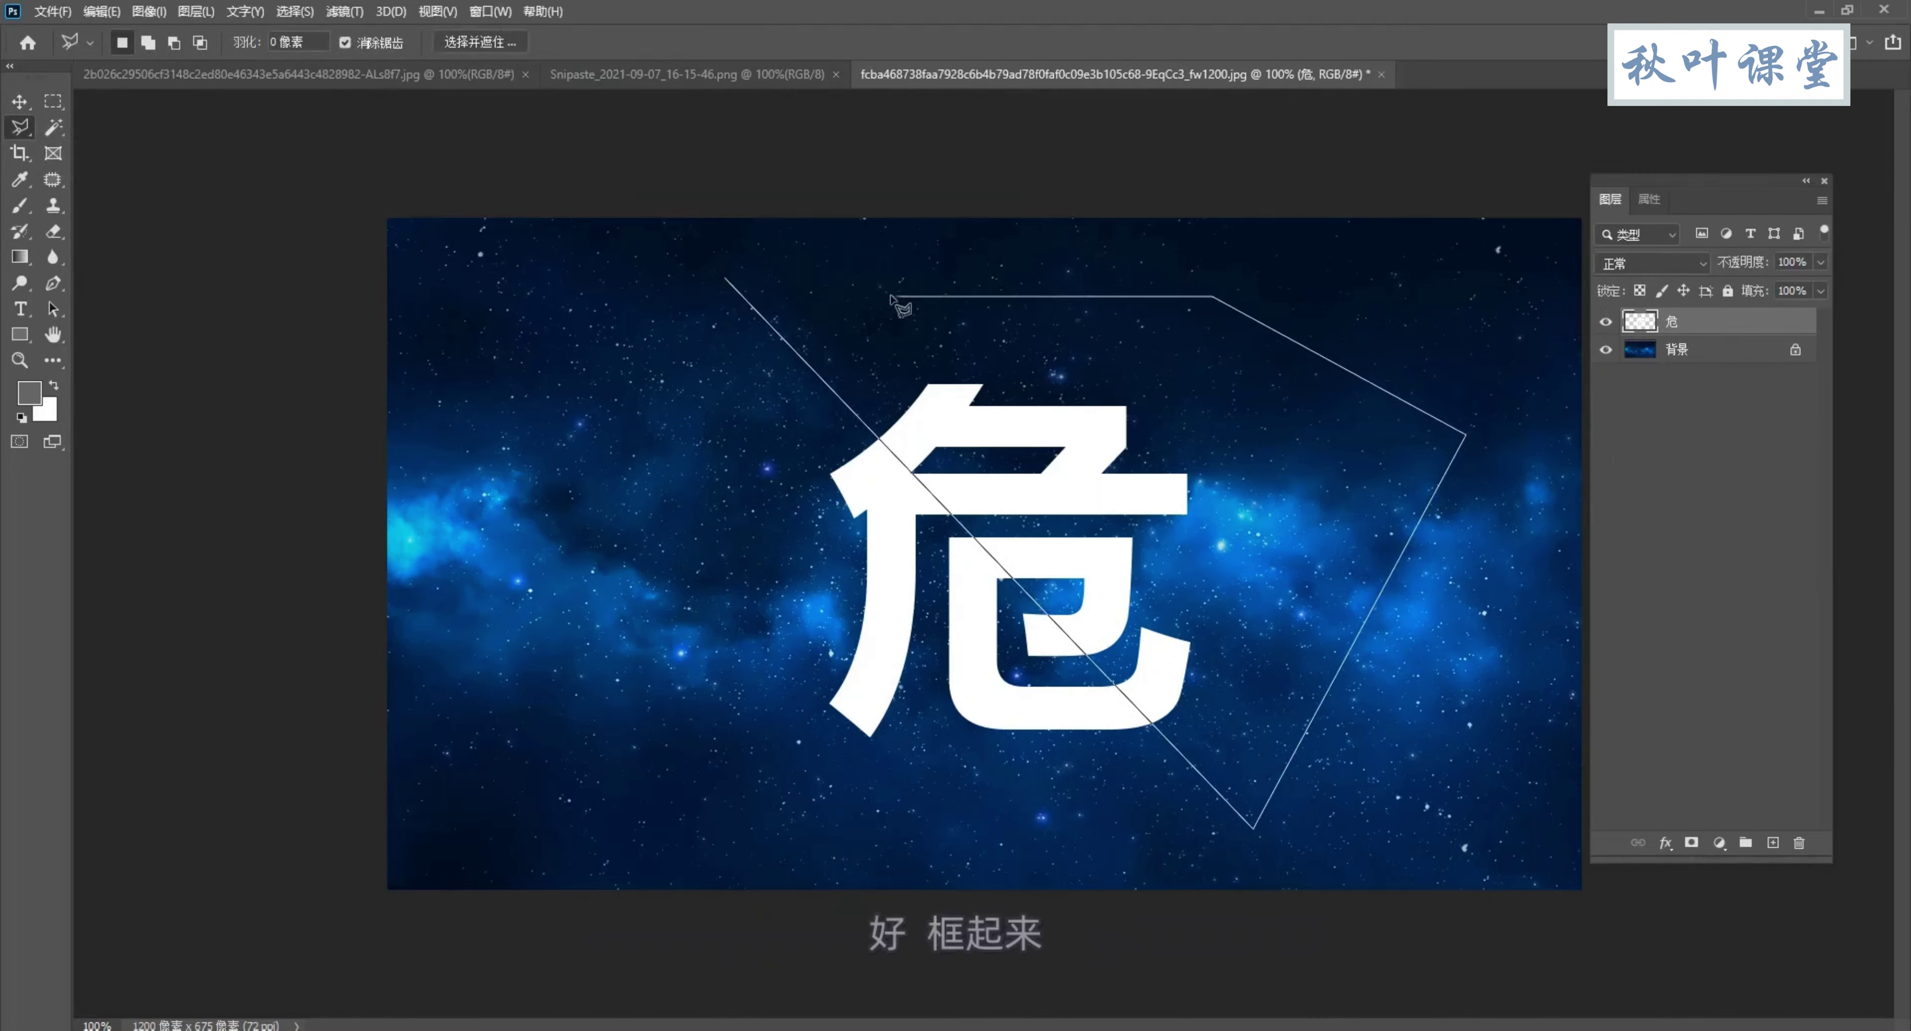
click(883, 295)
click(733, 283)
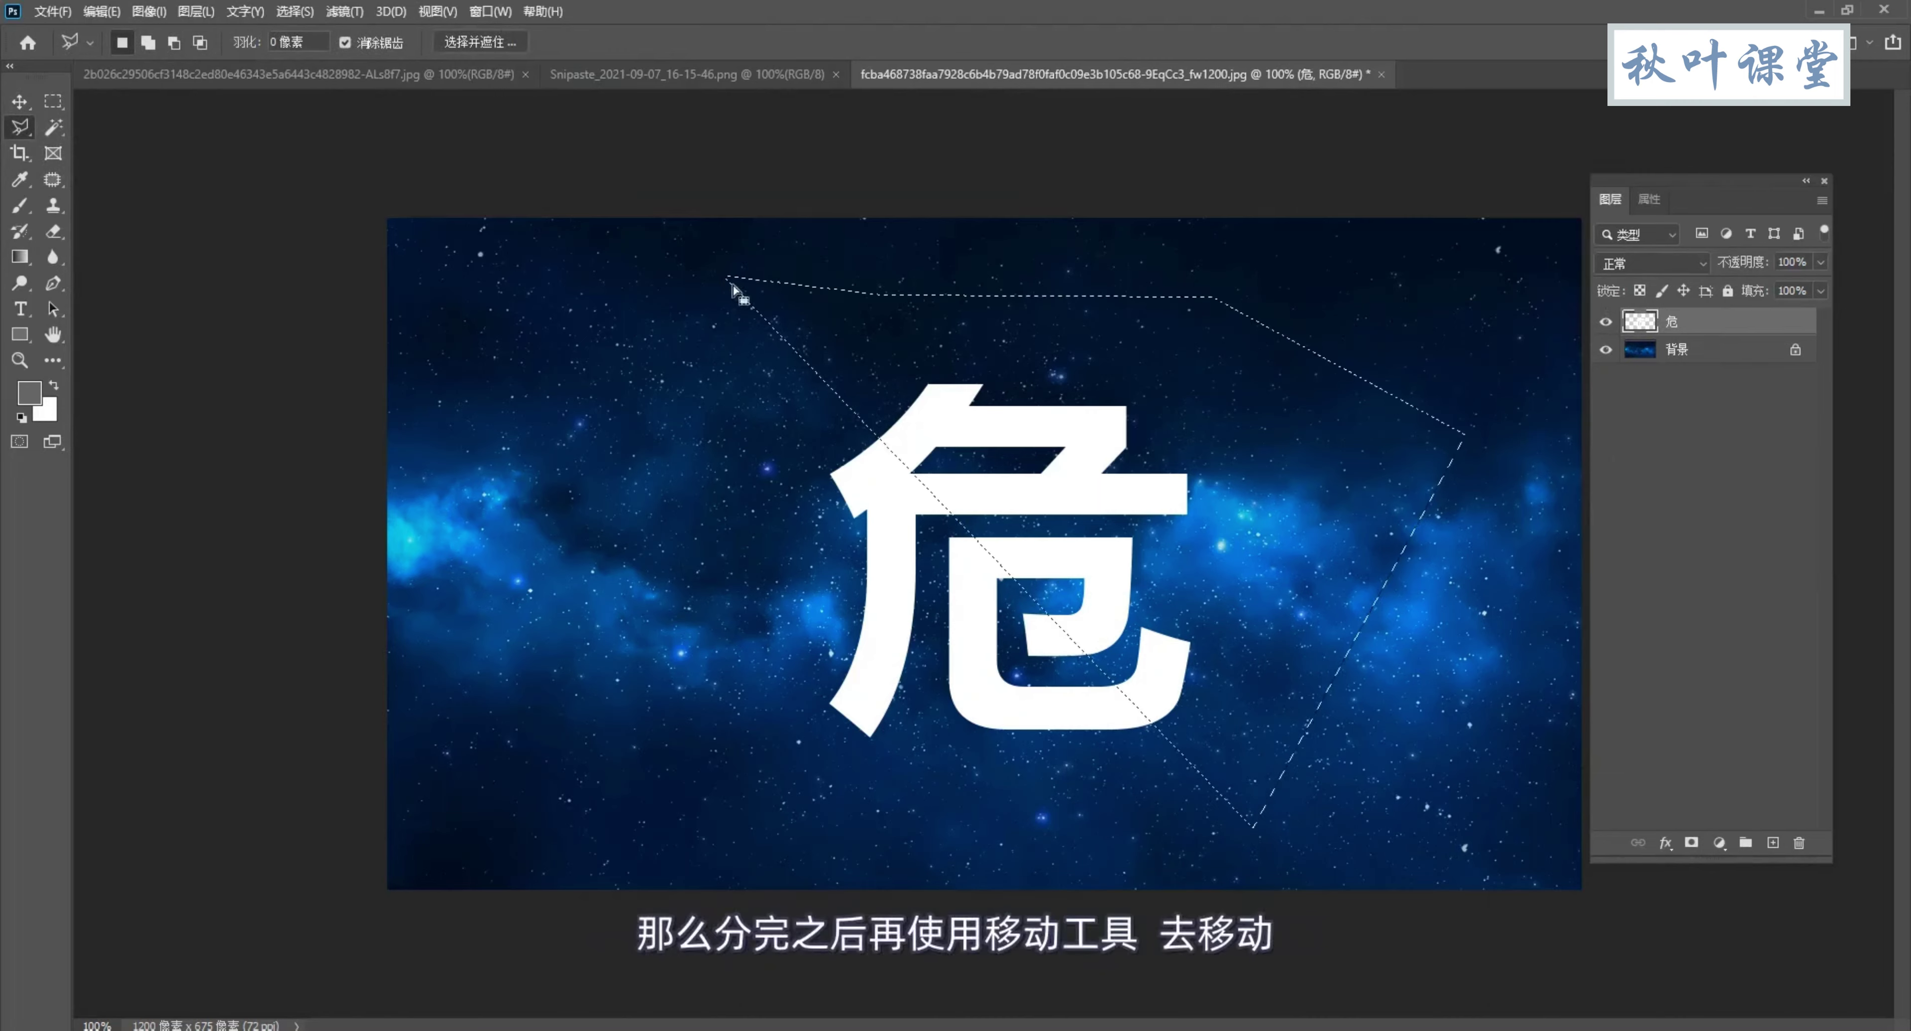
Step: Offset the selected upper-right piece, deselect, and reposition the whole character
click(19, 101)
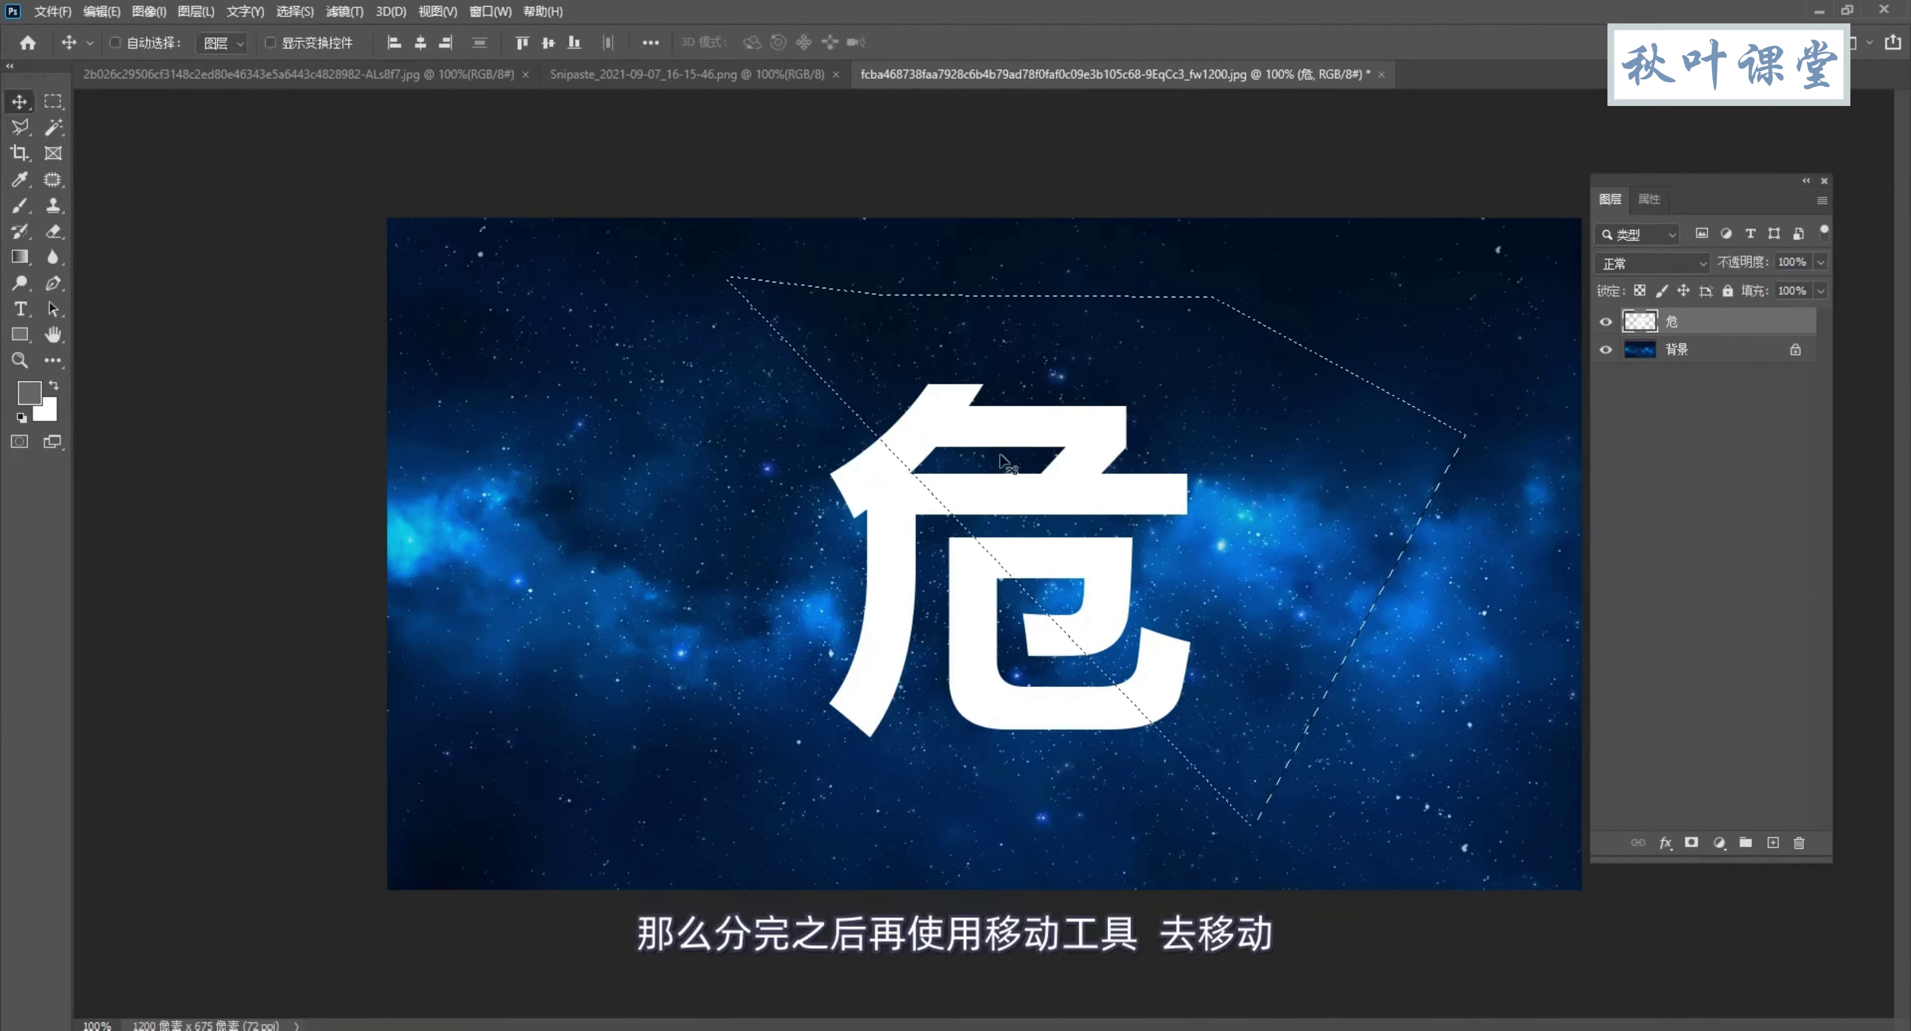
drag(1008, 456, 1005, 371)
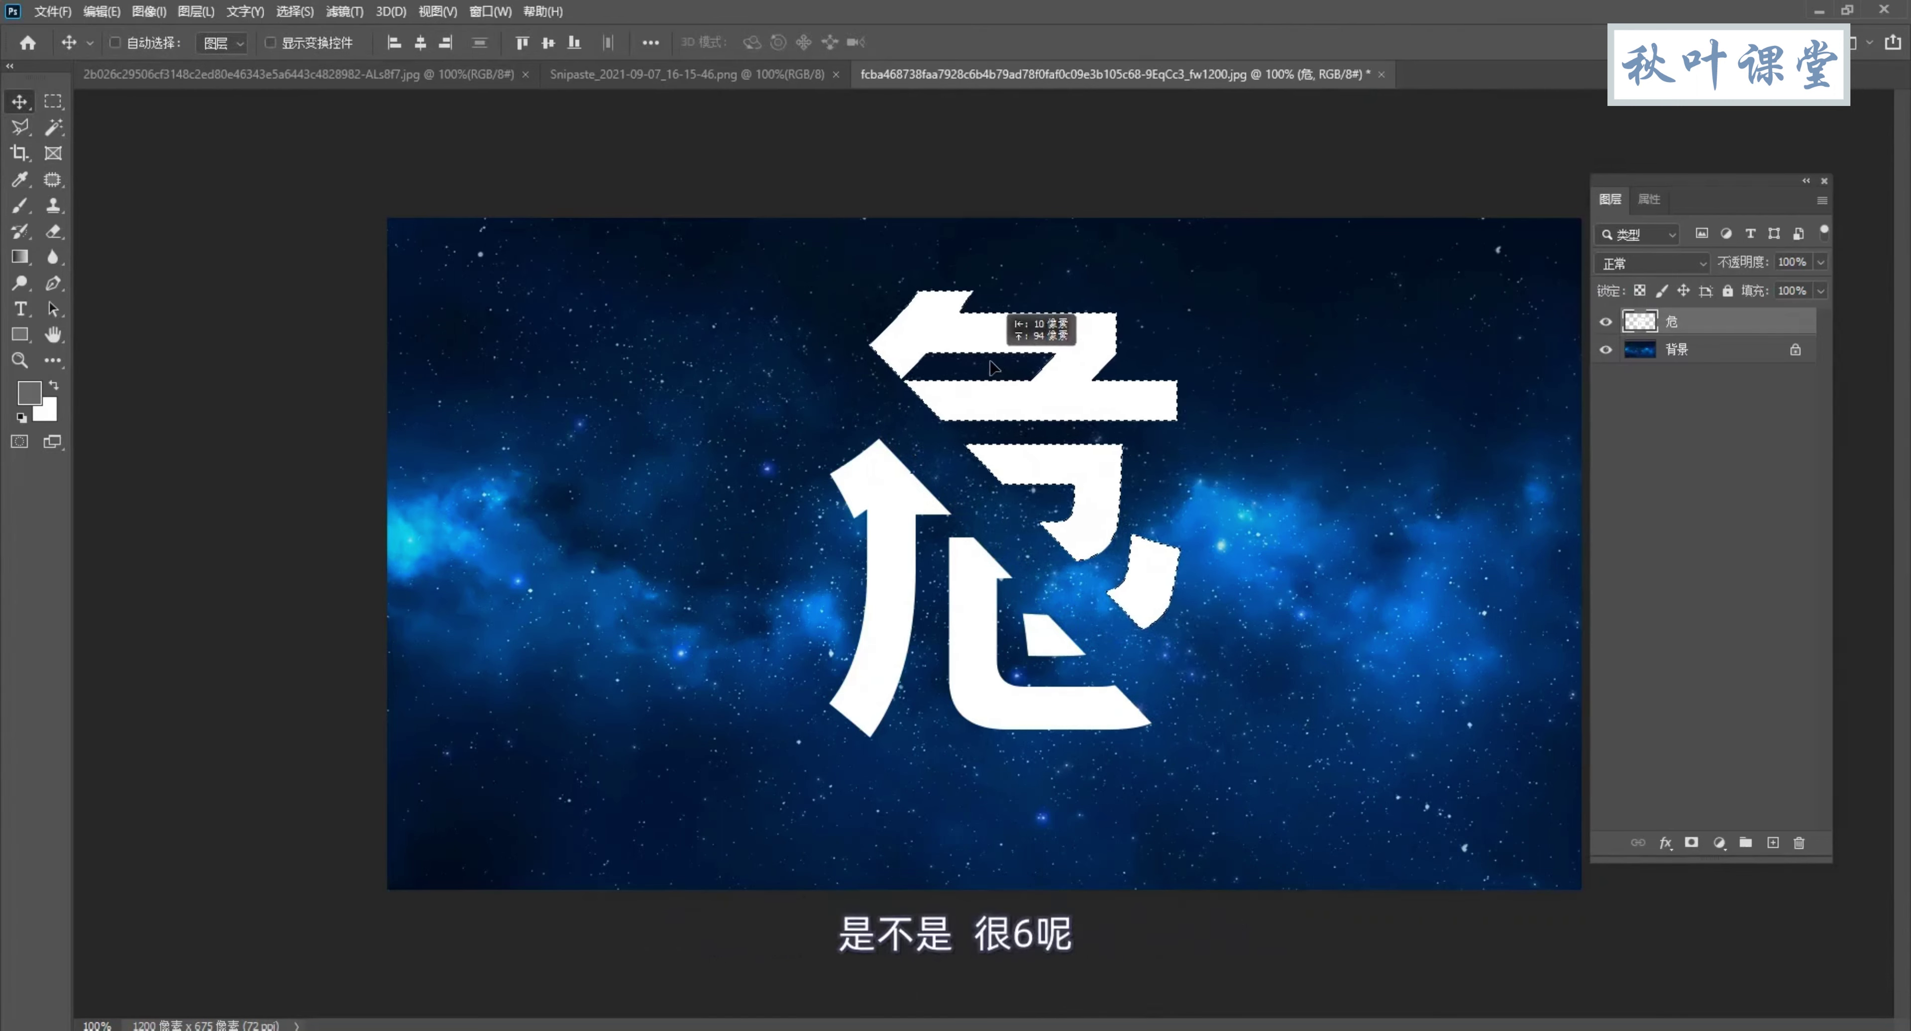
drag(1005, 371, 1057, 426)
key(ctrl+d)
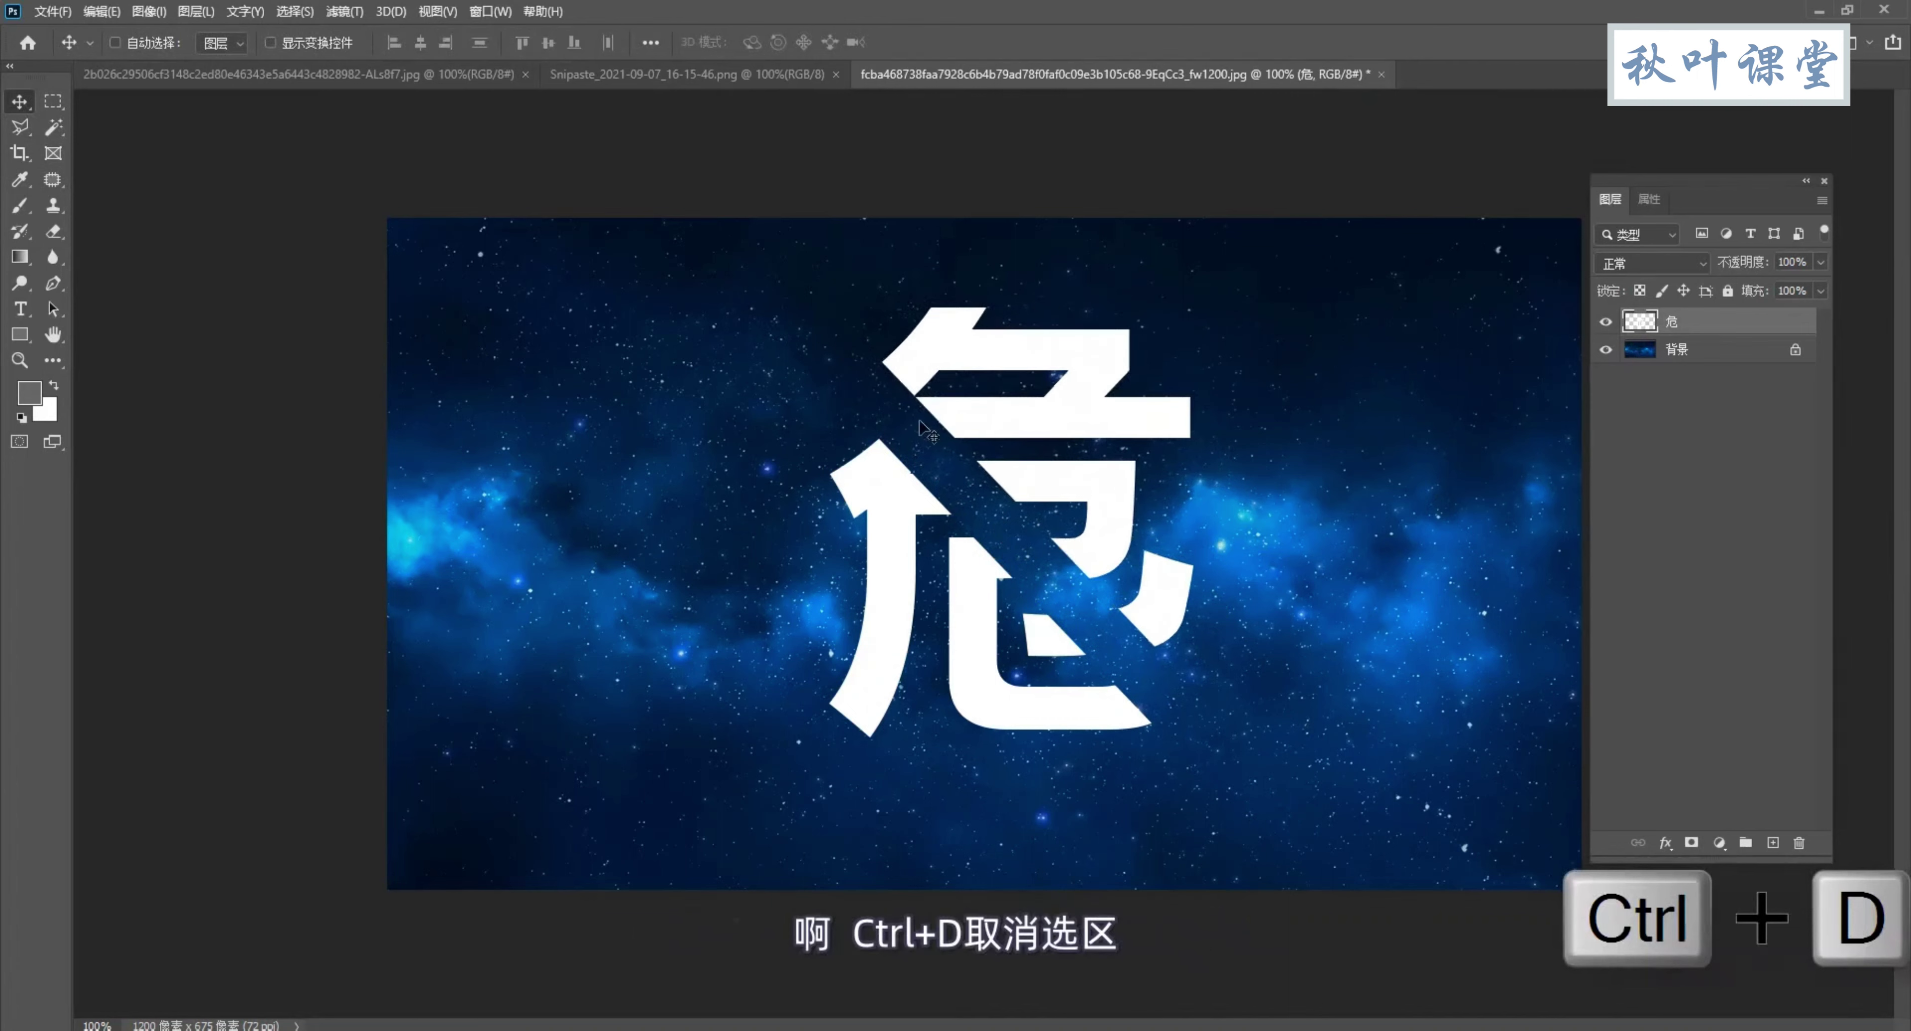
drag(1091, 435, 1070, 467)
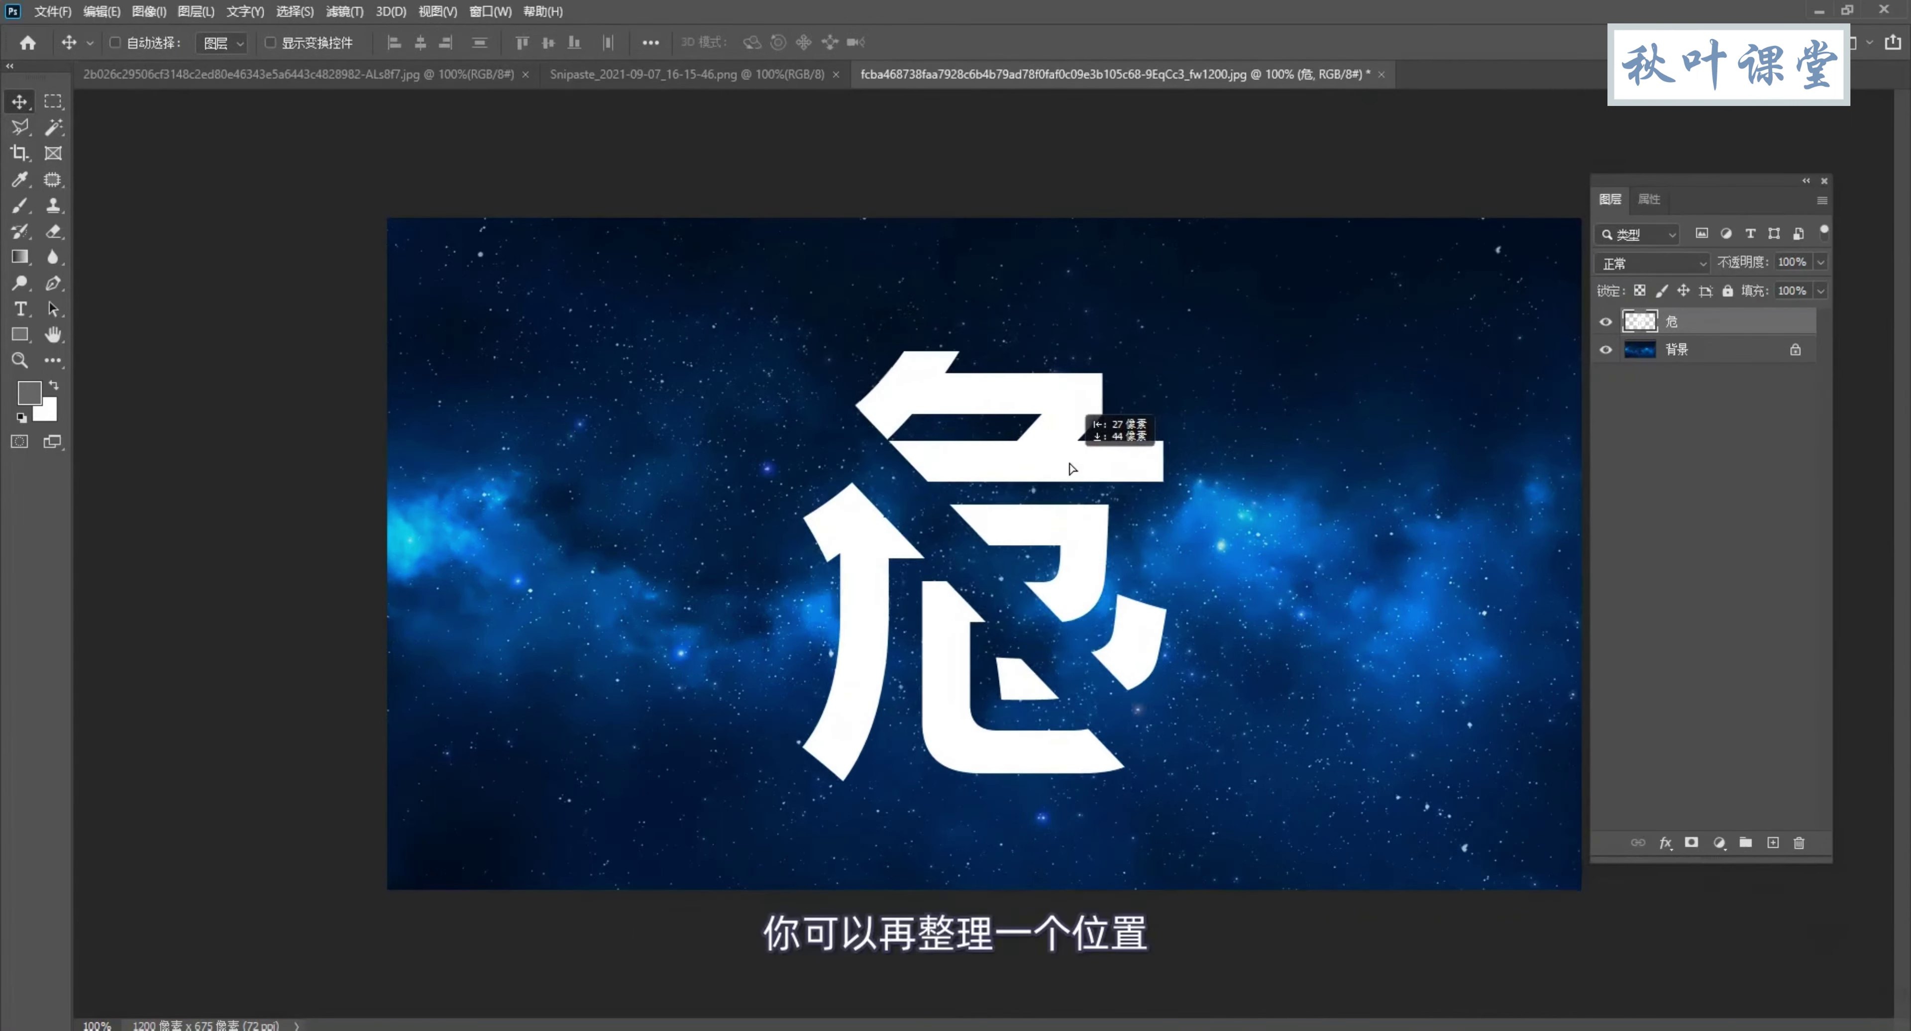
Step: Bring the lens-flare streak into the 危 image as a layer with 滤色 (Screen) blending
click(371, 75)
mouse_move(1003, 547)
mouse_down()
mouse_move(990, 634)
mouse_move(946, 520)
mouse_up()
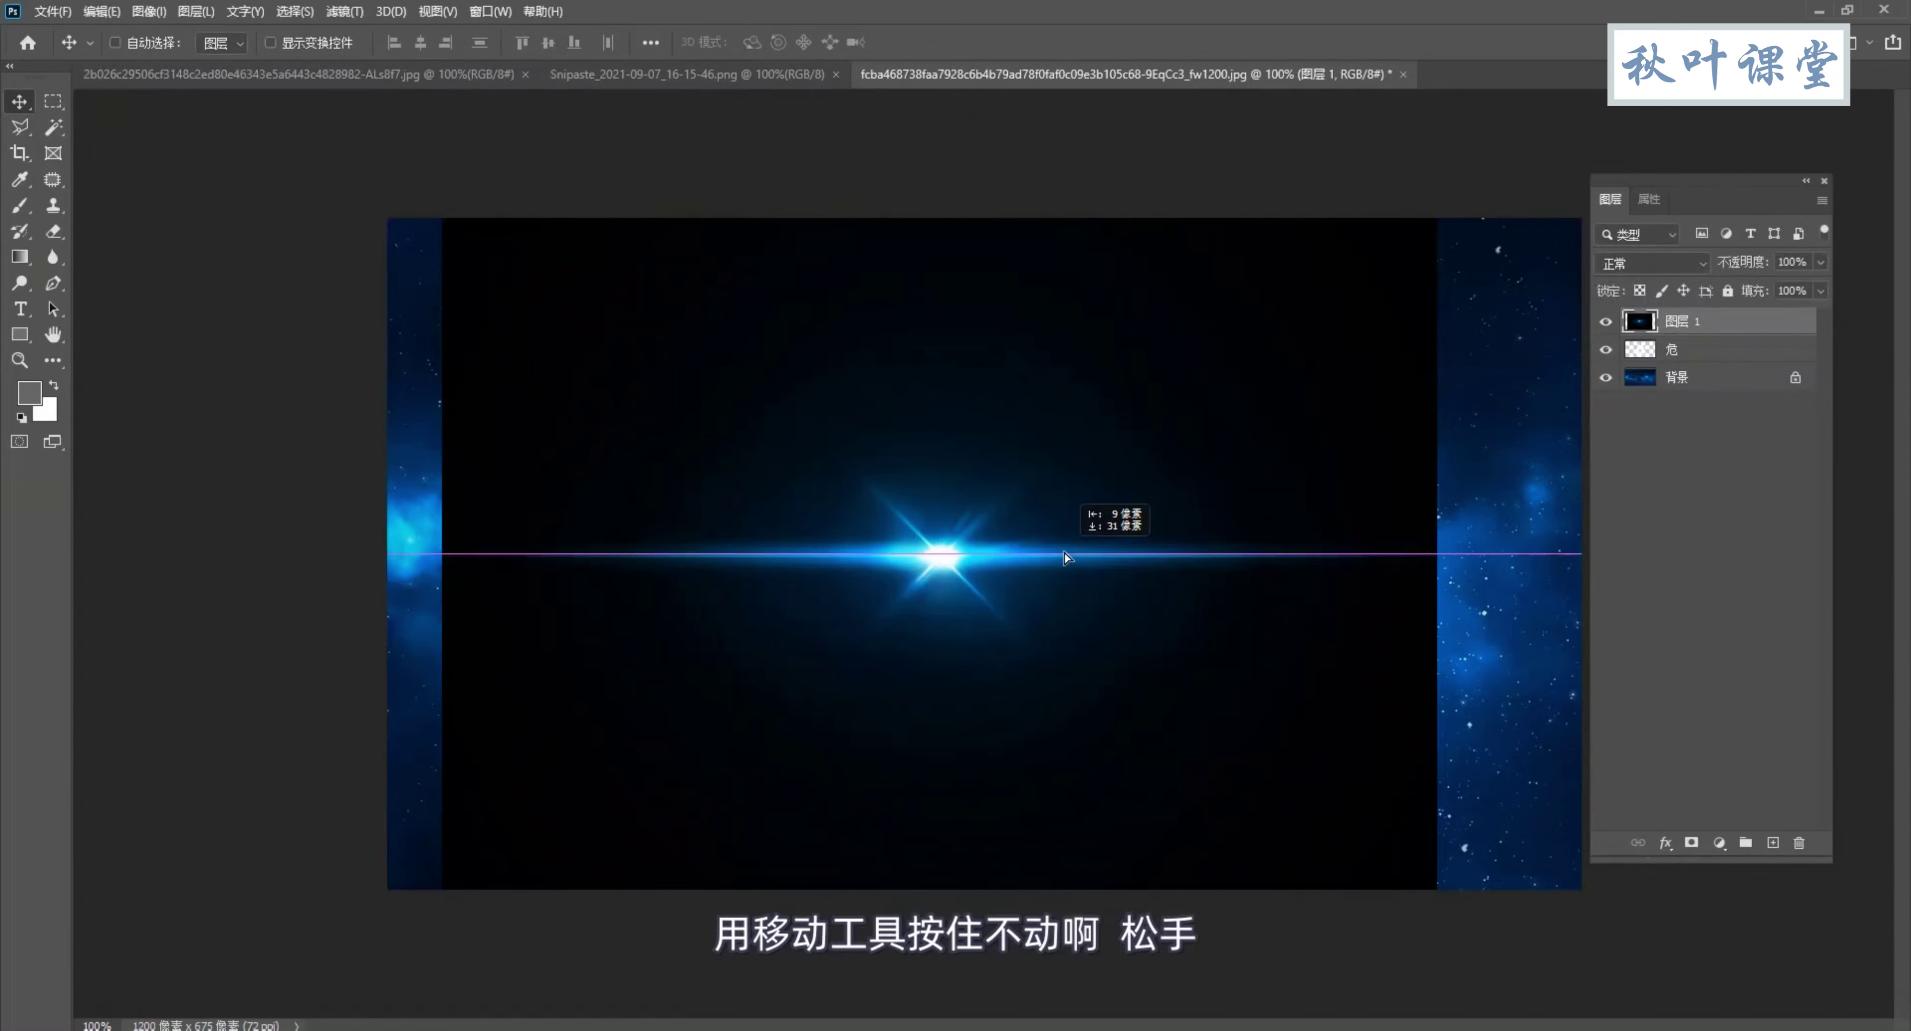
click(1655, 262)
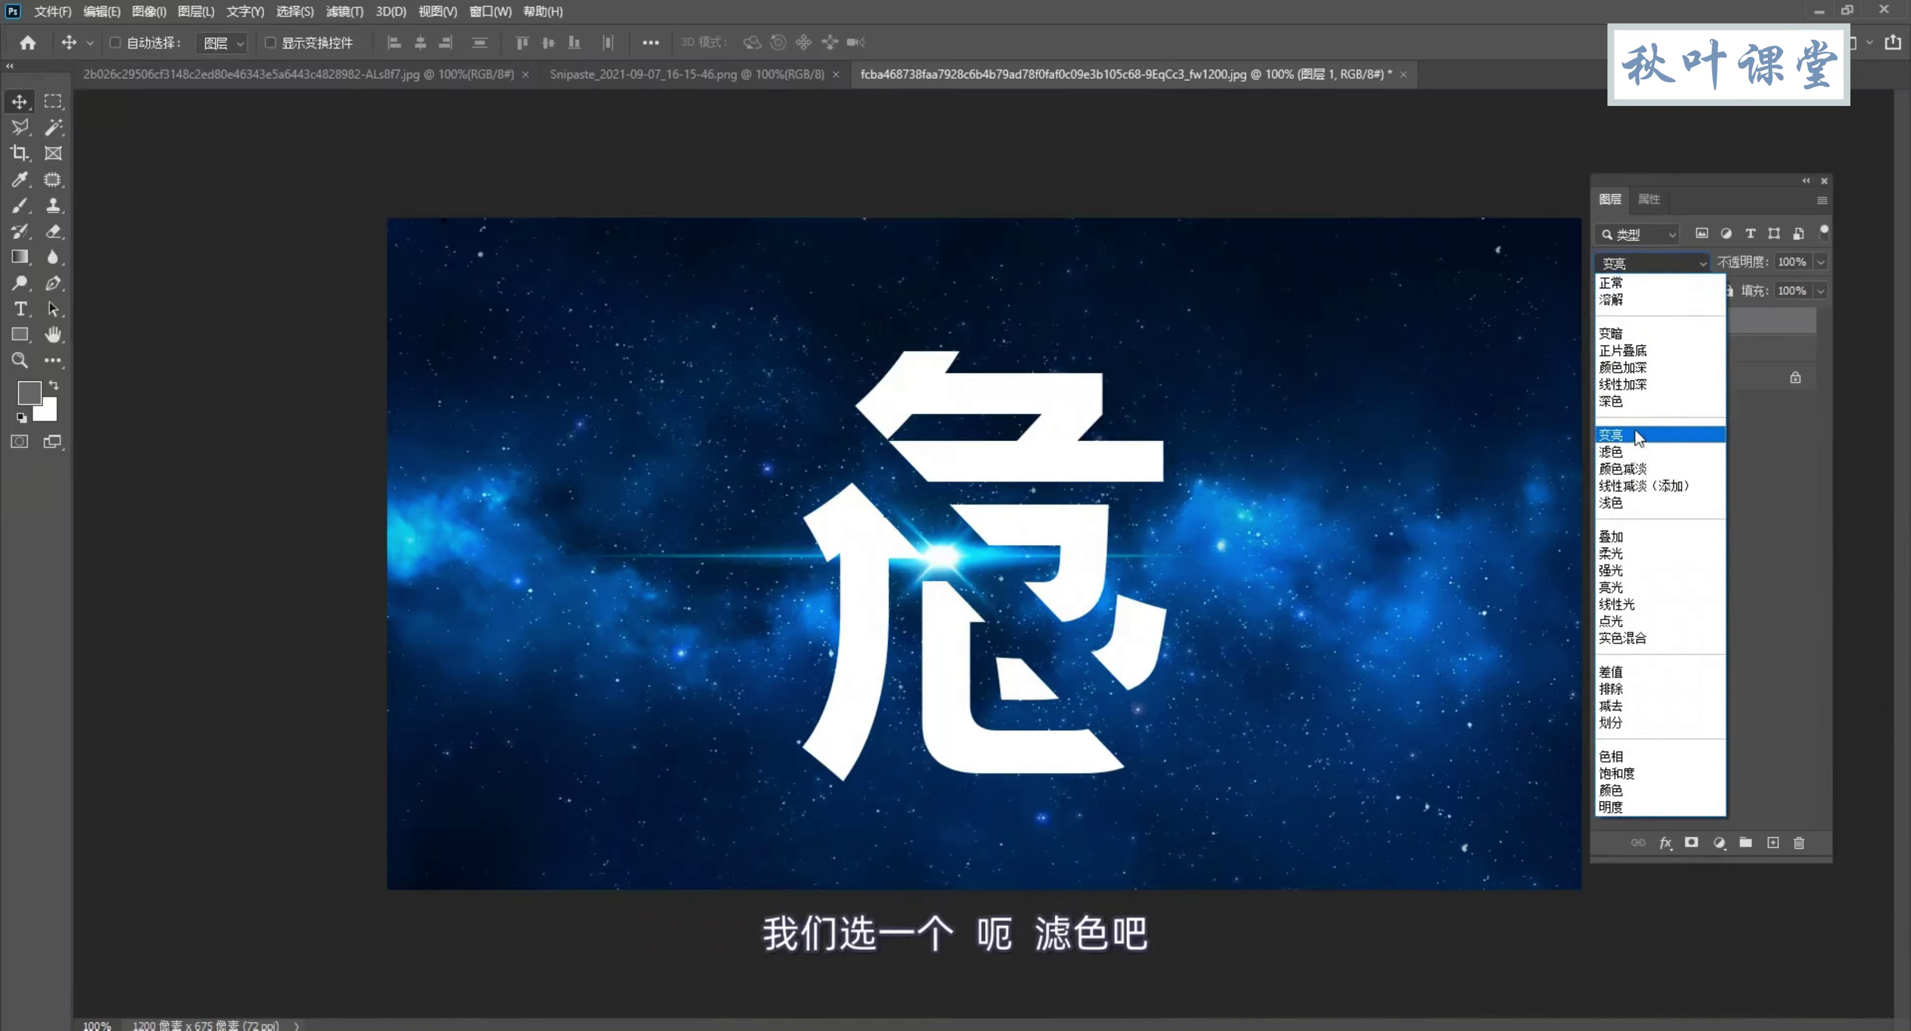
click(1637, 452)
Step: Rotate the streak to about 46.7° and position it along the cut through 危
key(ctrl+t)
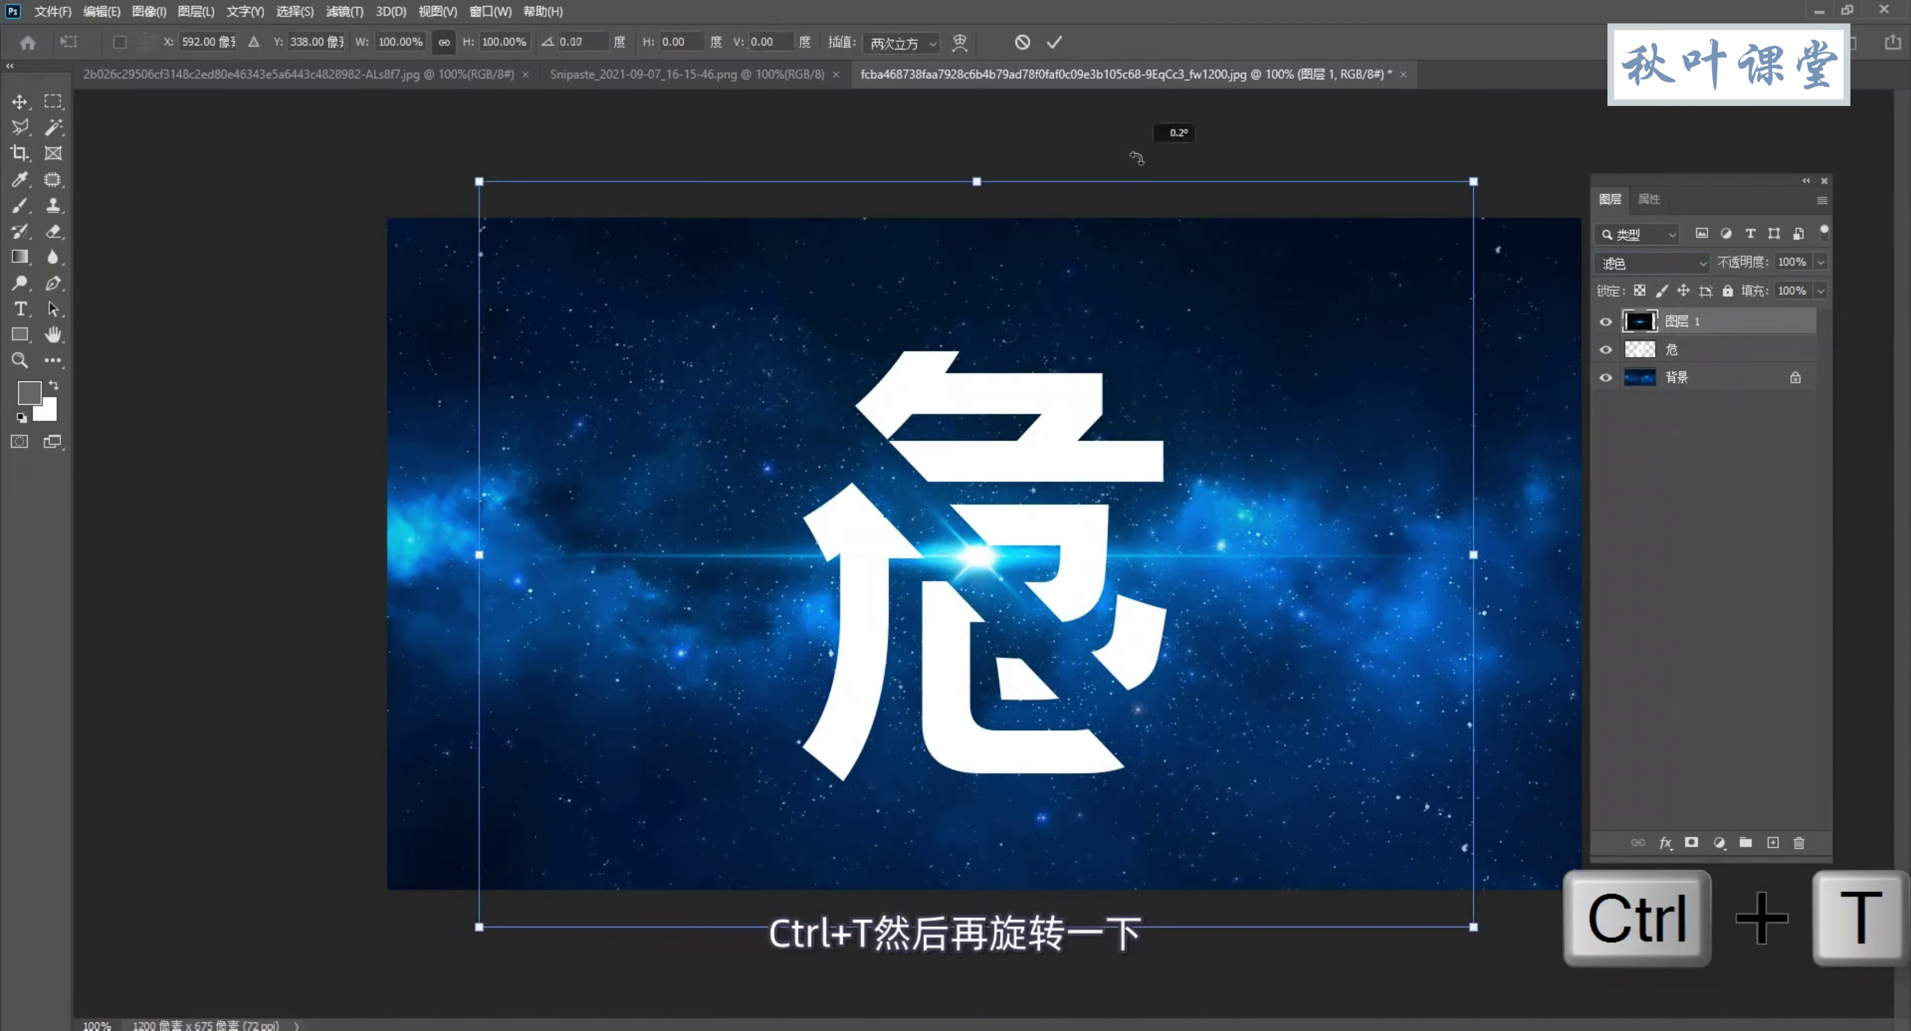
drag(1136, 158, 1311, 422)
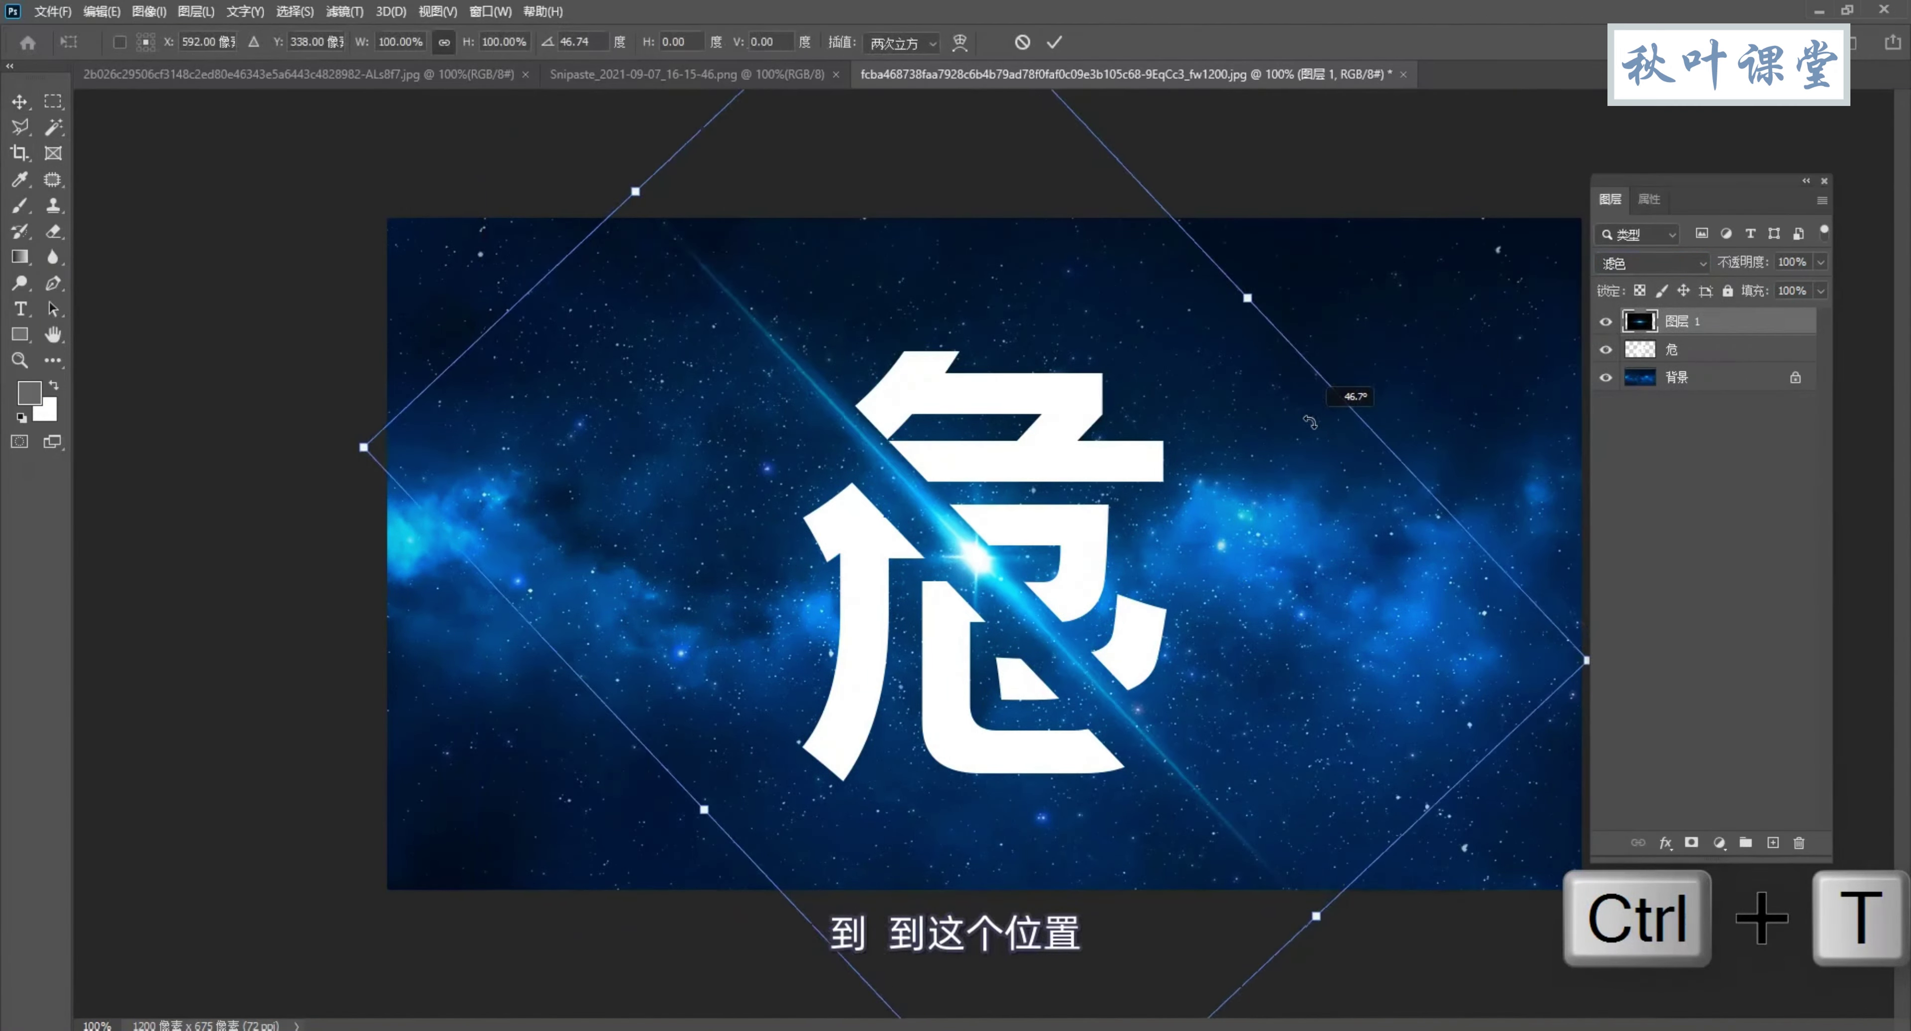
drag(1224, 532, 1283, 607)
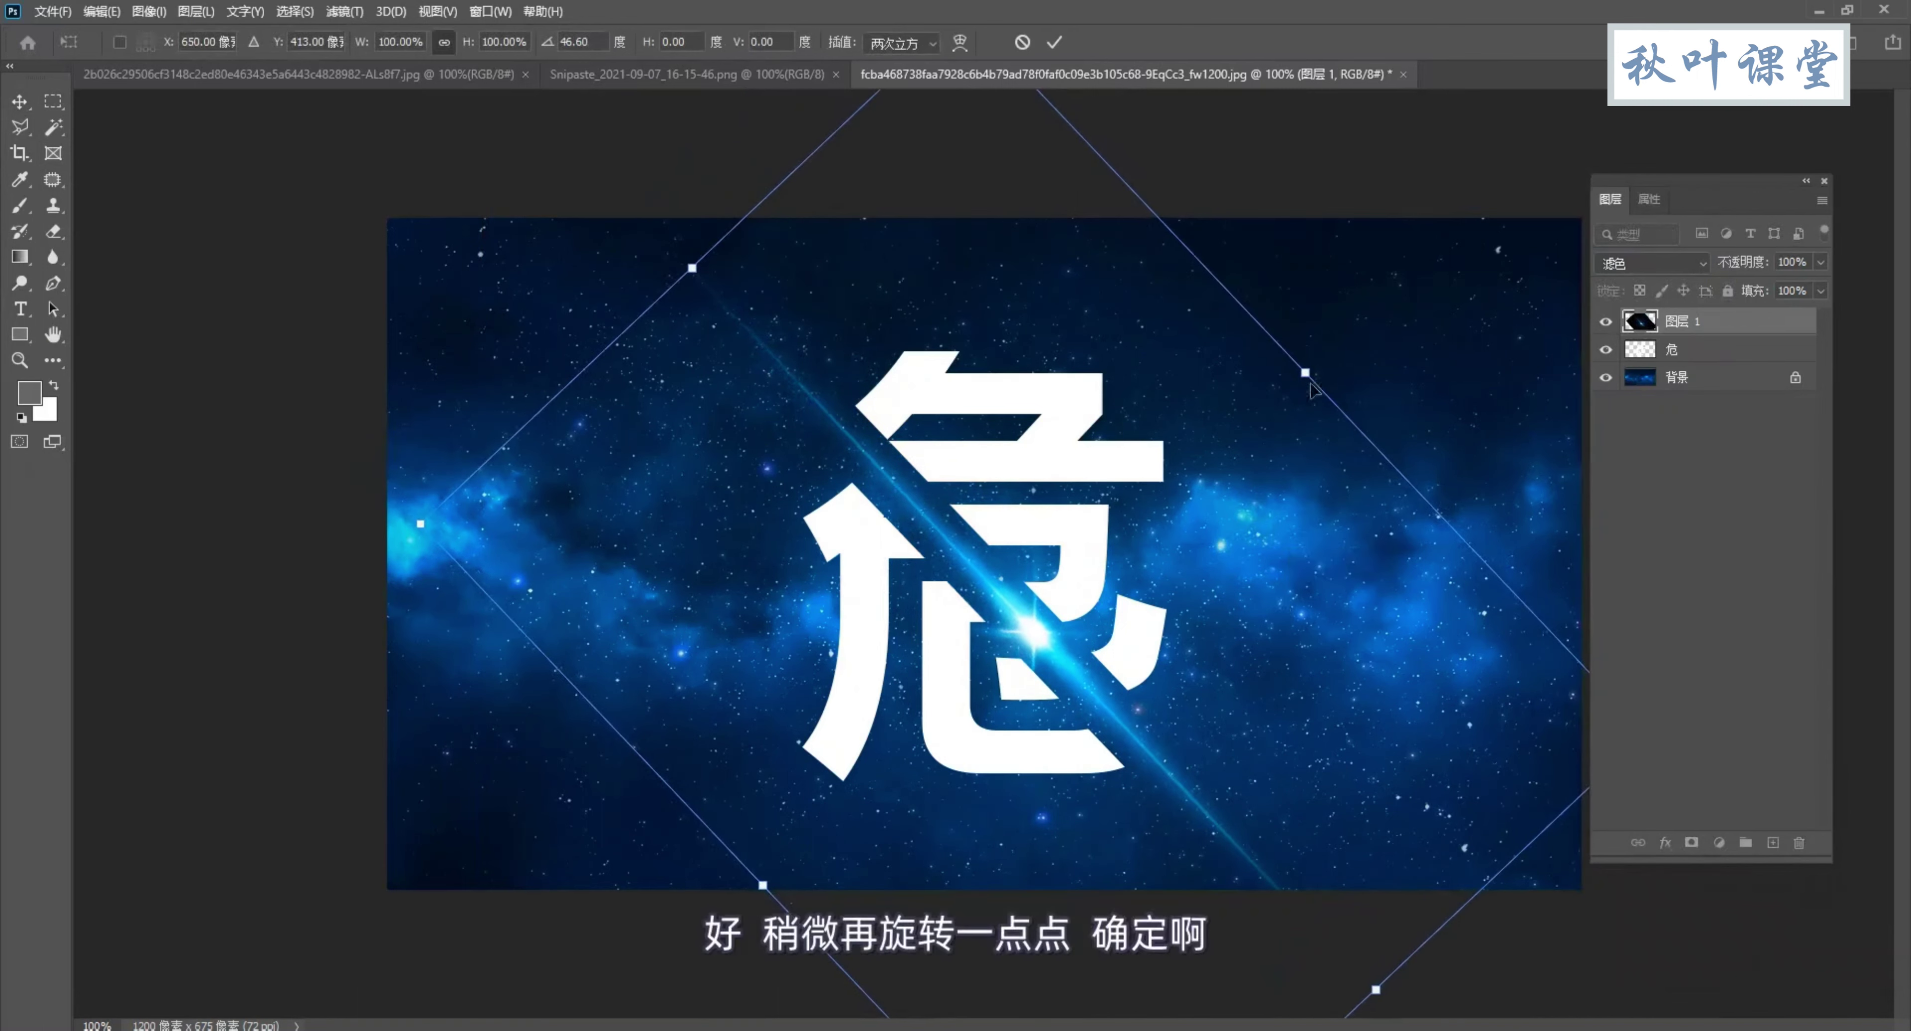
drag(1323, 359, 1323, 354)
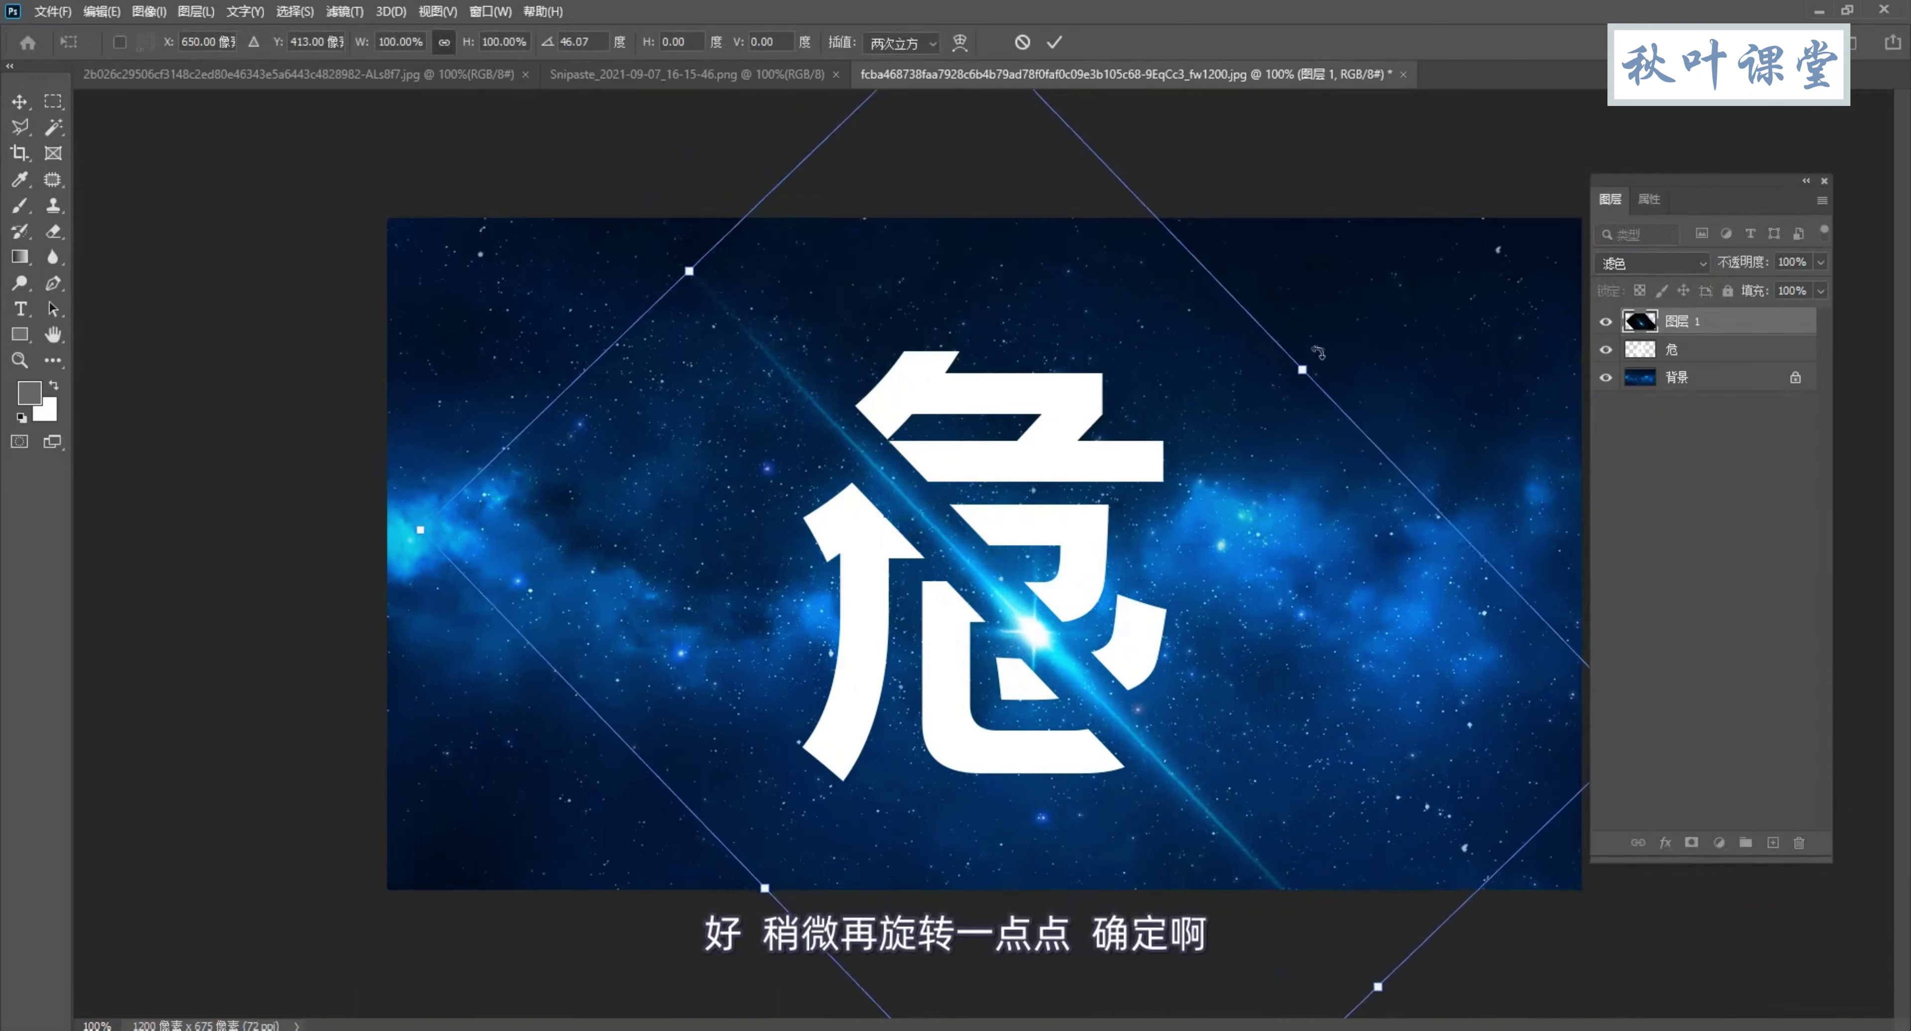
key(Return)
drag(1239, 418, 1283, 393)
click(1678, 354)
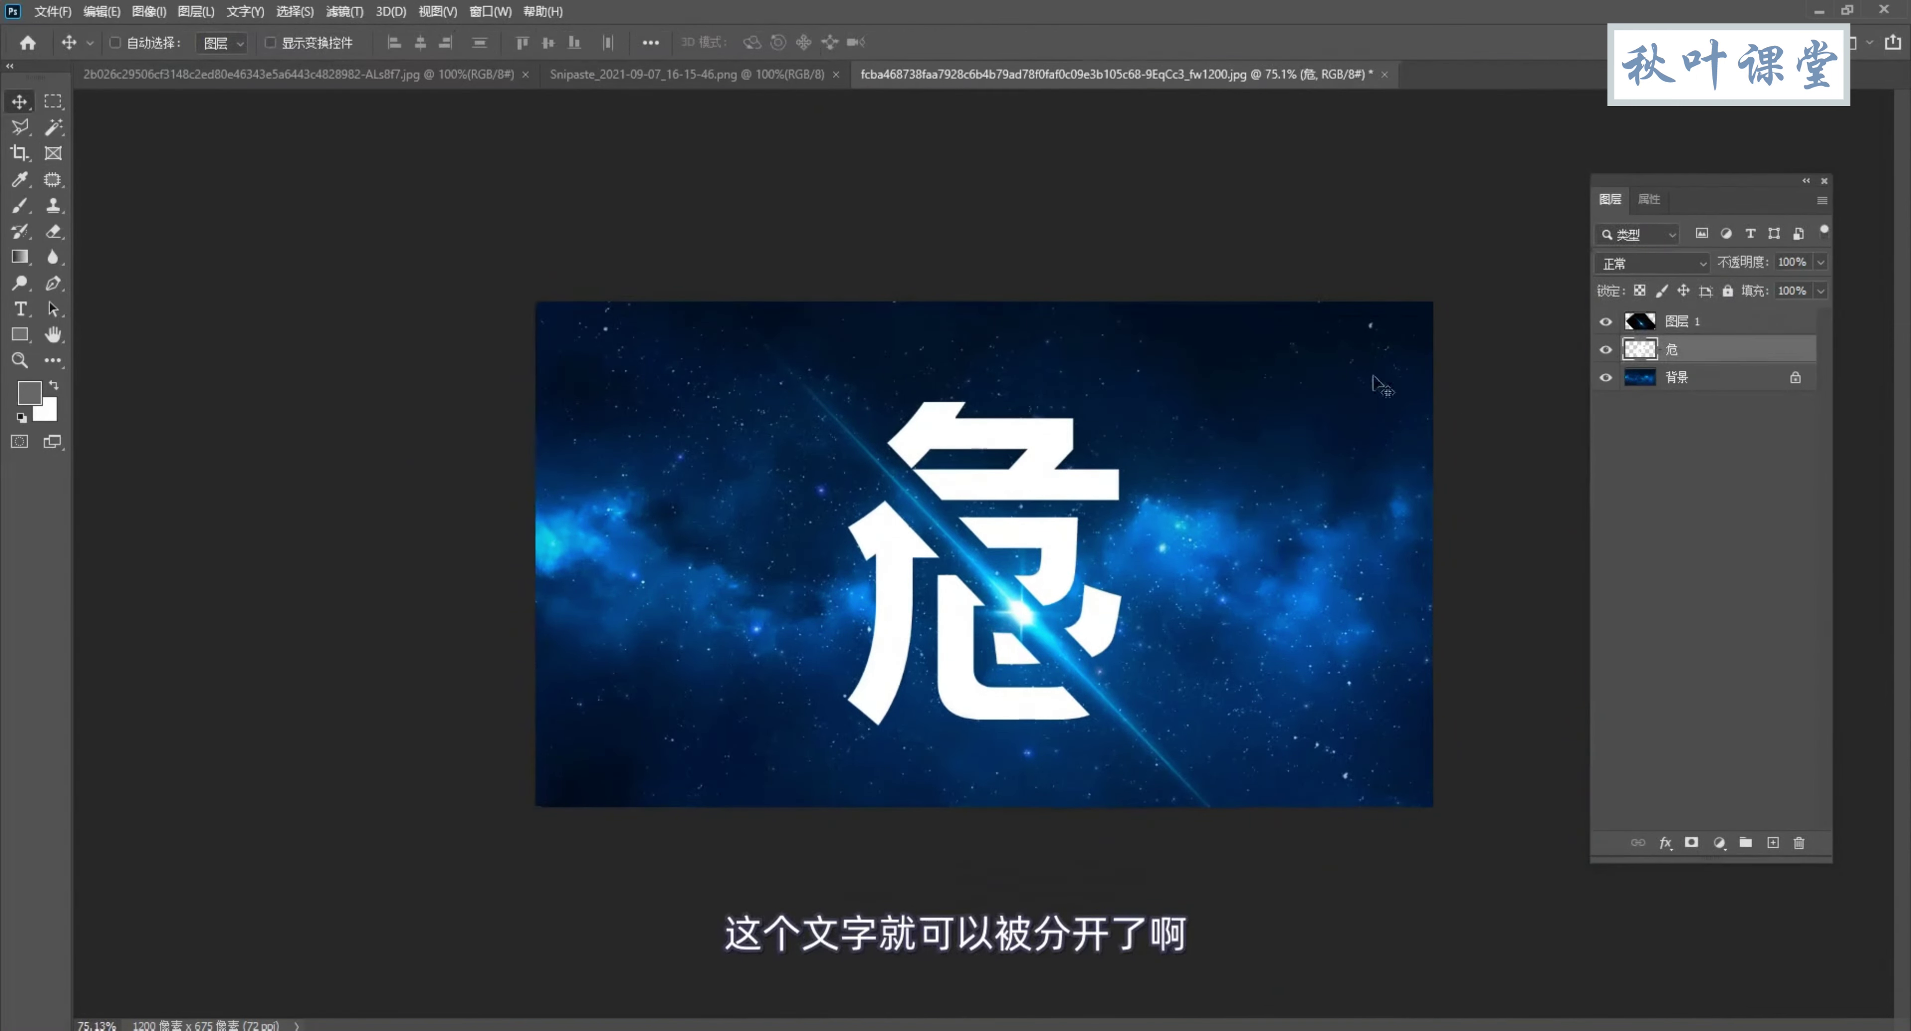
Step: Choose the Polygonal Lasso Tool with the 危 pixel layer active and visible
click(20, 133)
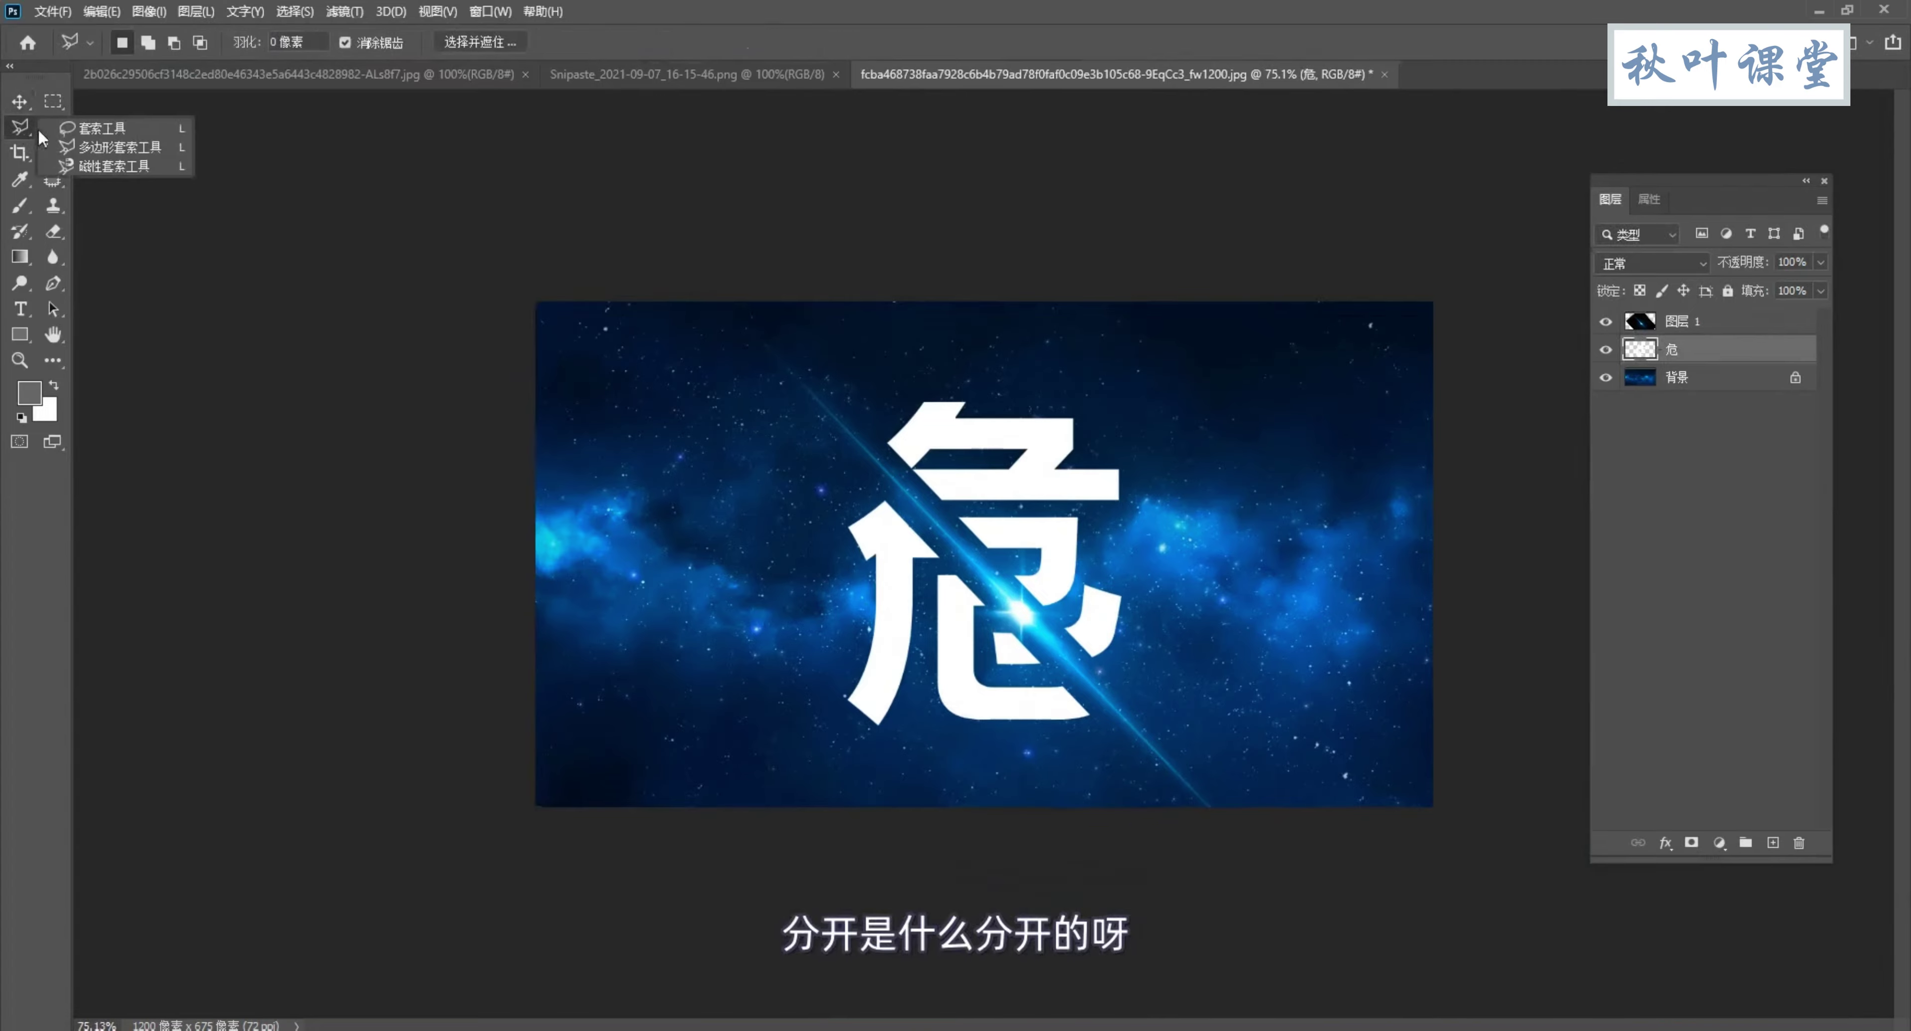
click(89, 126)
right_click(1660, 350)
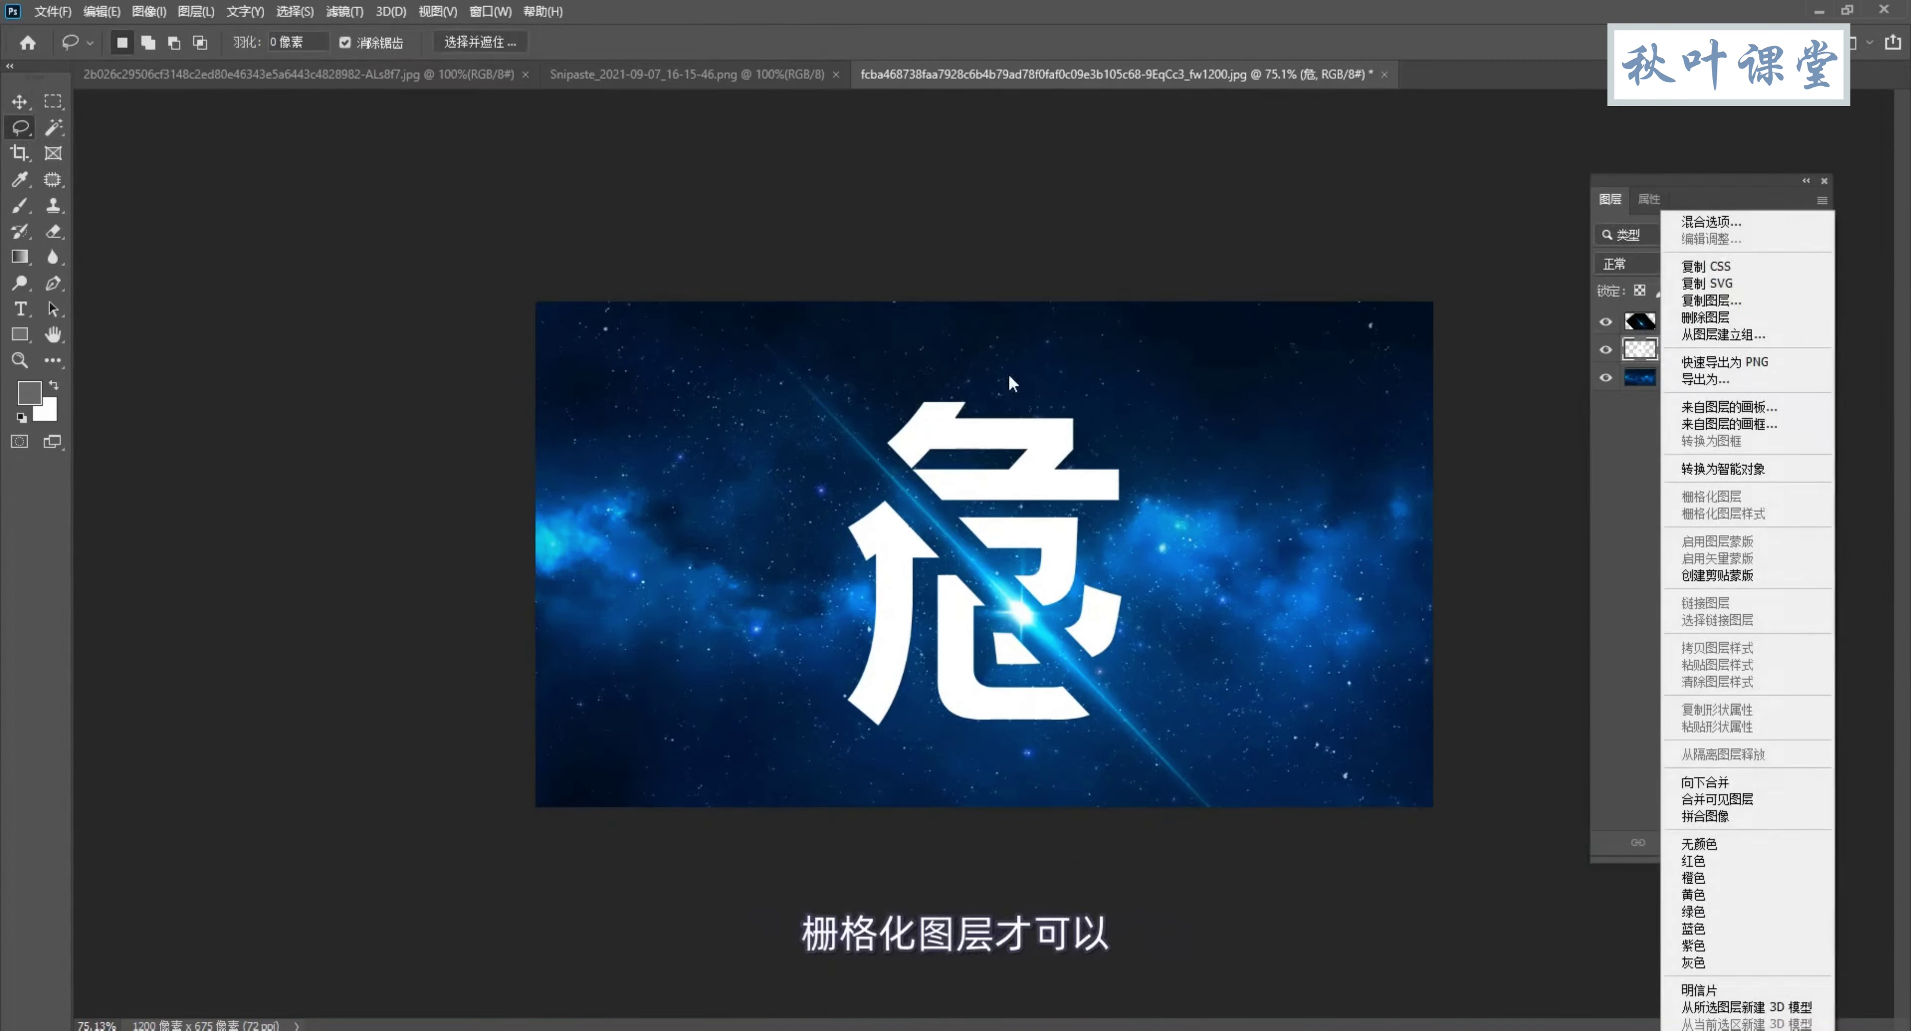
click(1598, 180)
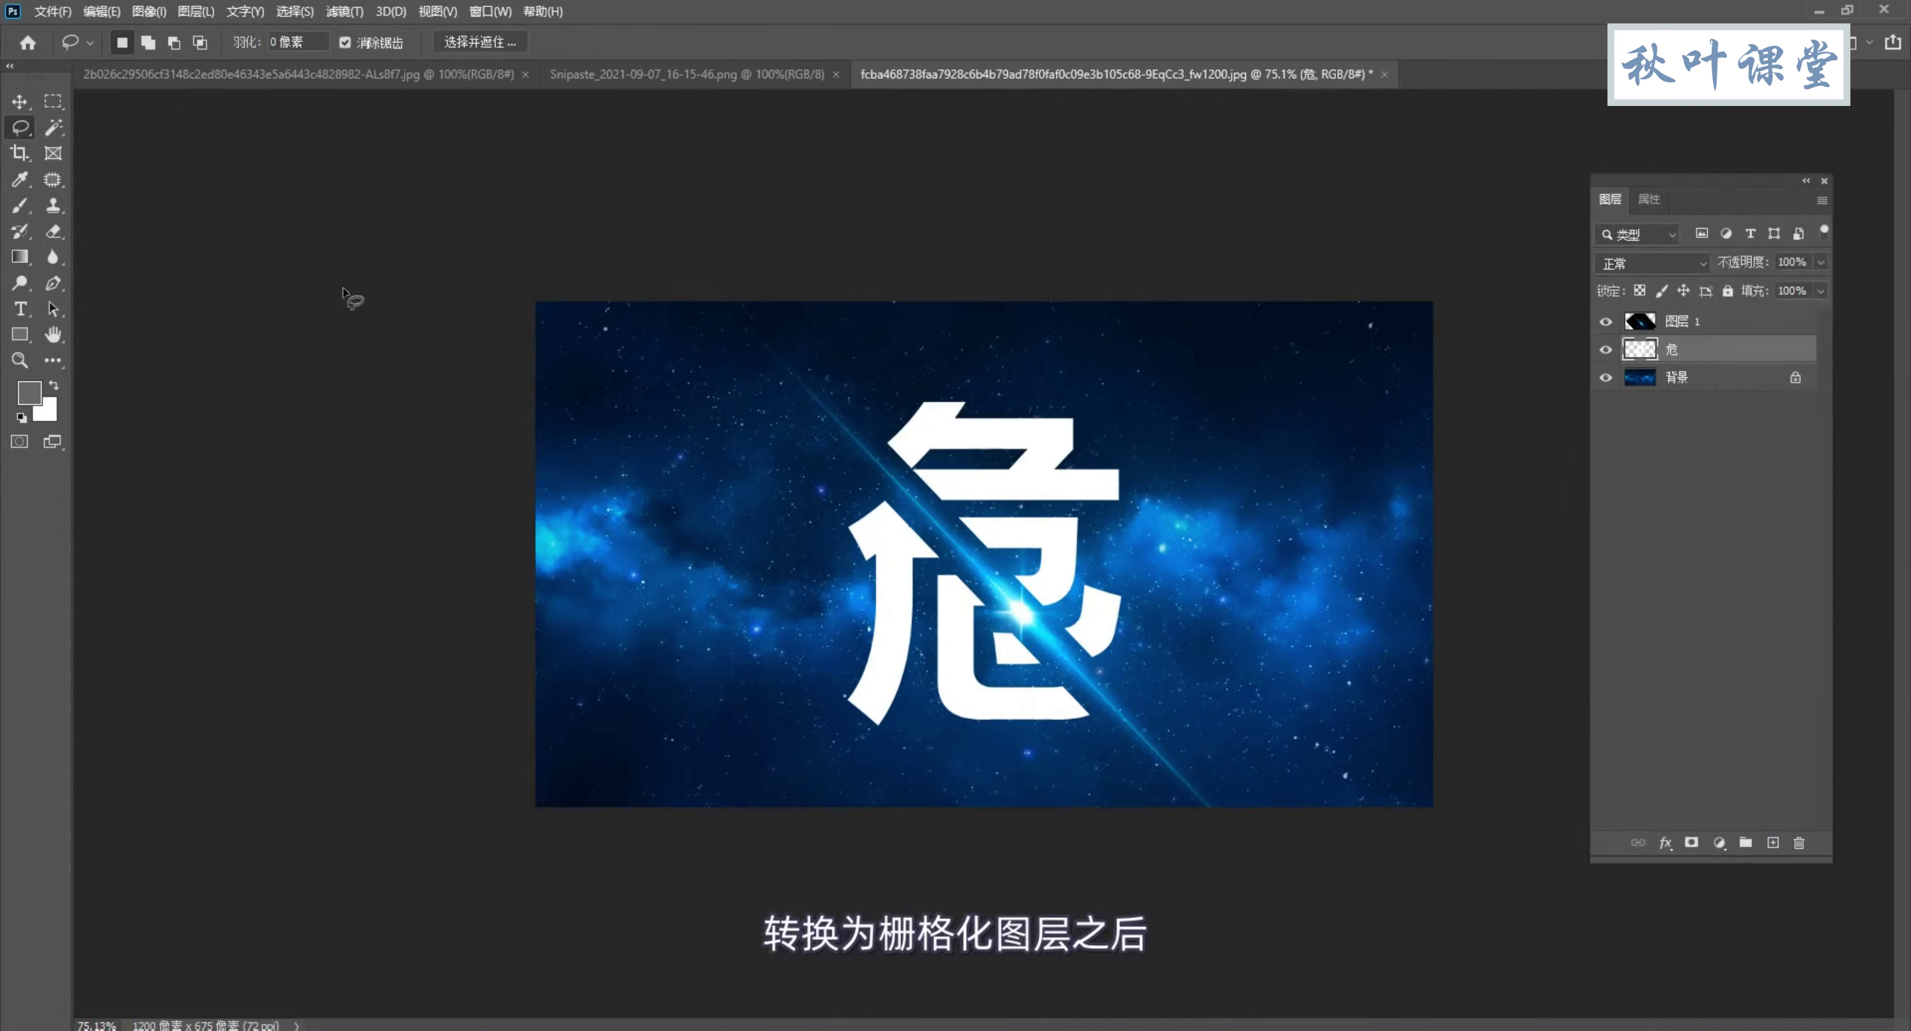
right_click(20, 127)
click(89, 148)
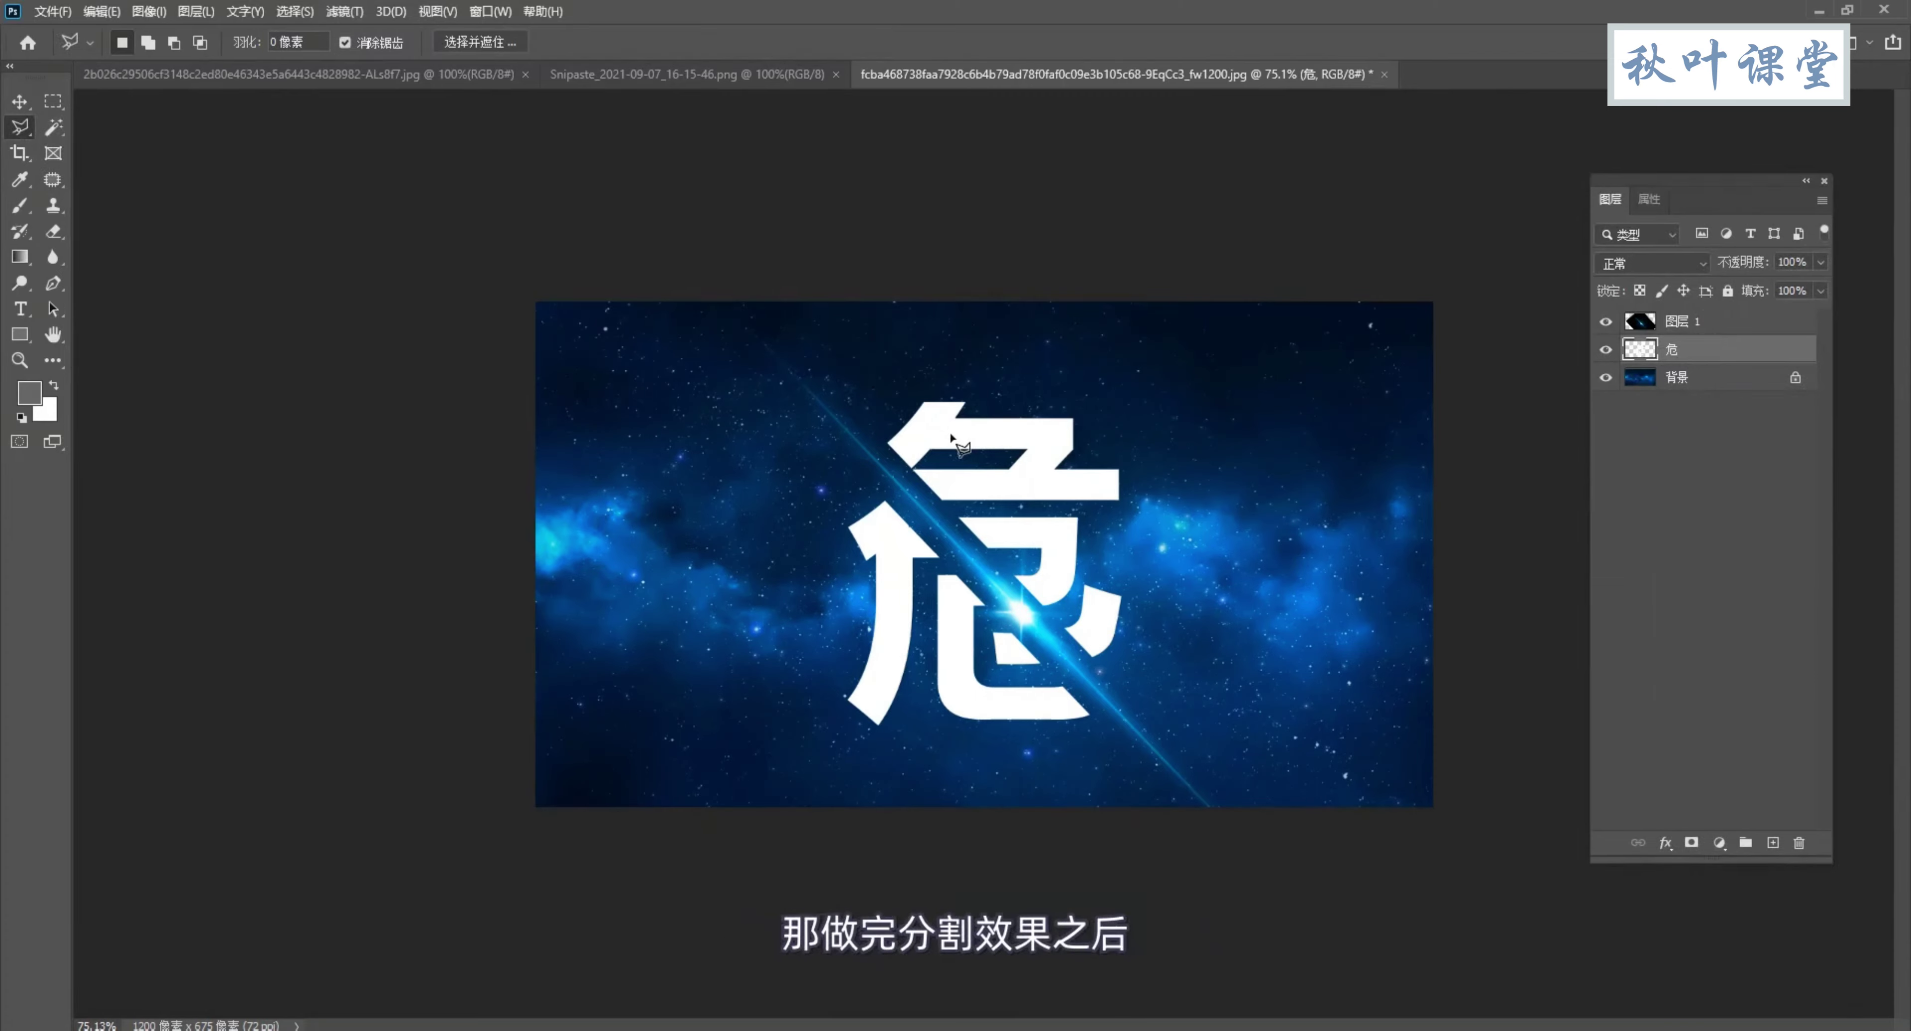
click(1604, 352)
click(1604, 352)
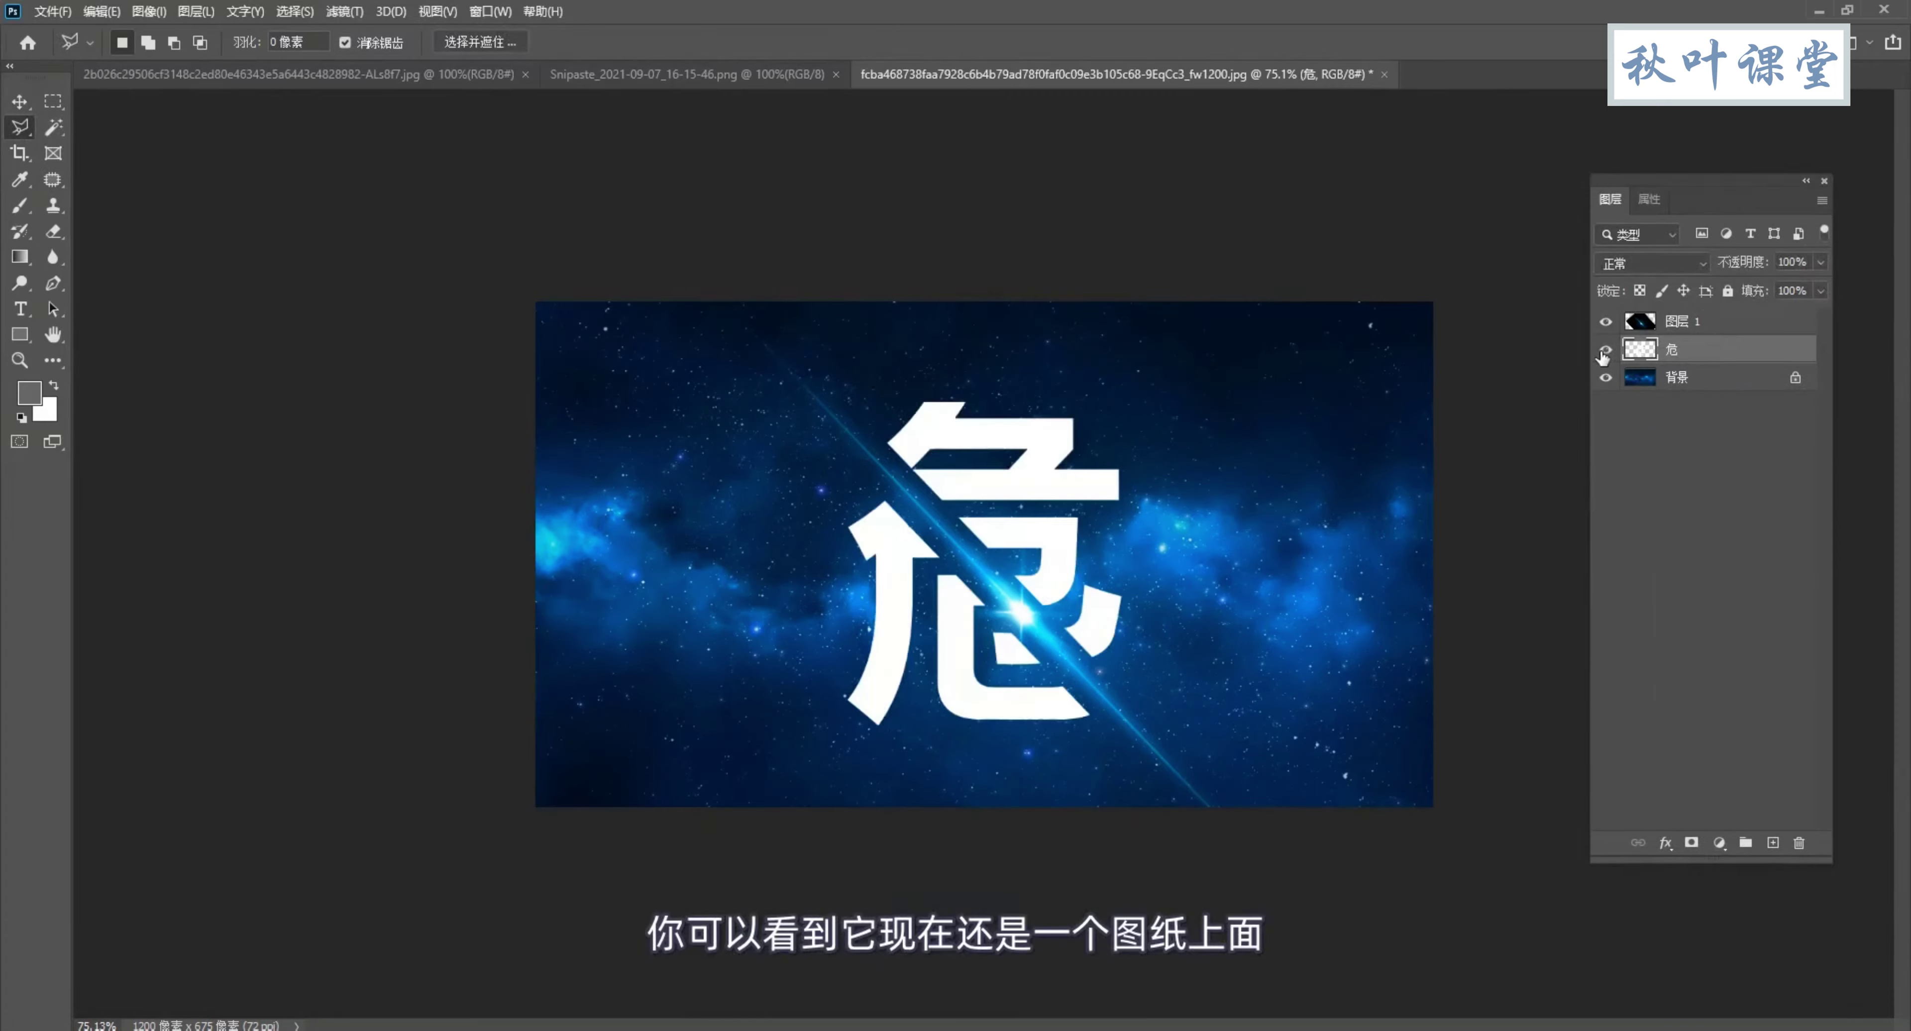
click(1602, 354)
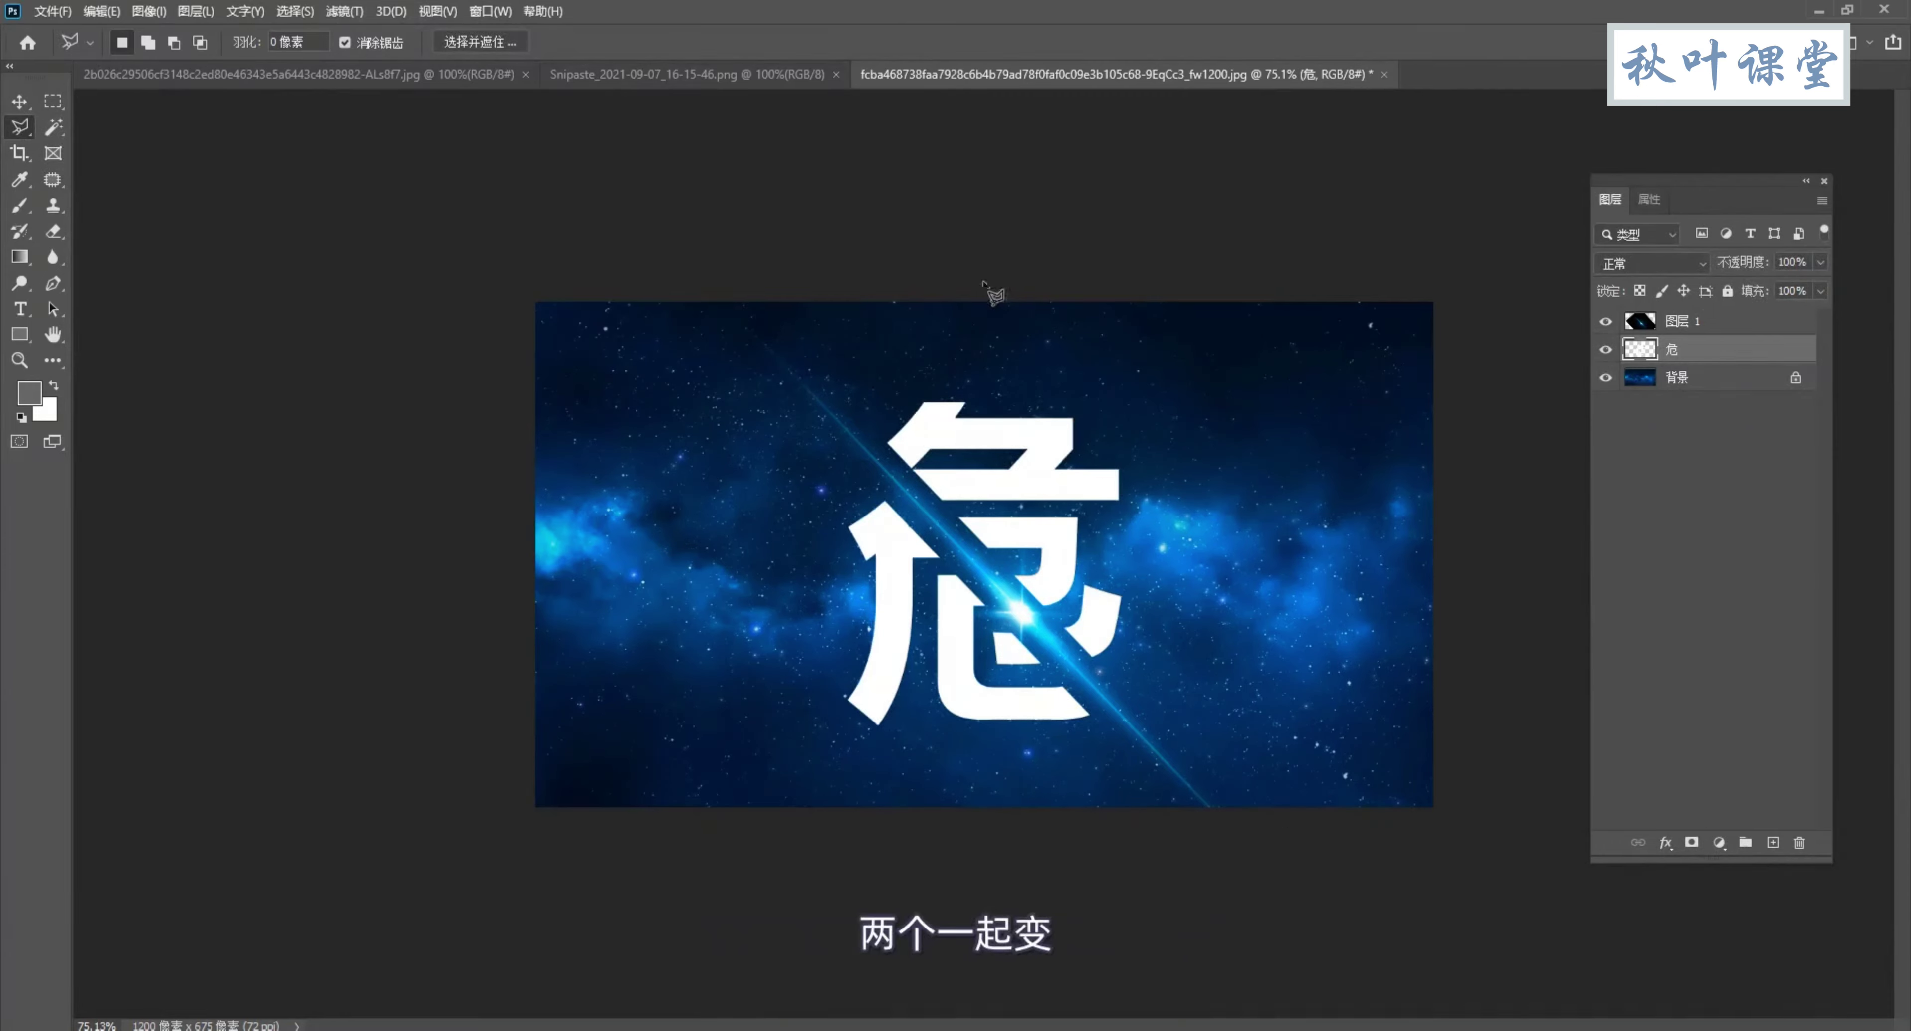
Step: Cut the upper-right part of 危 along the streak and paste it in place as 图层 2
click(803, 362)
click(1157, 697)
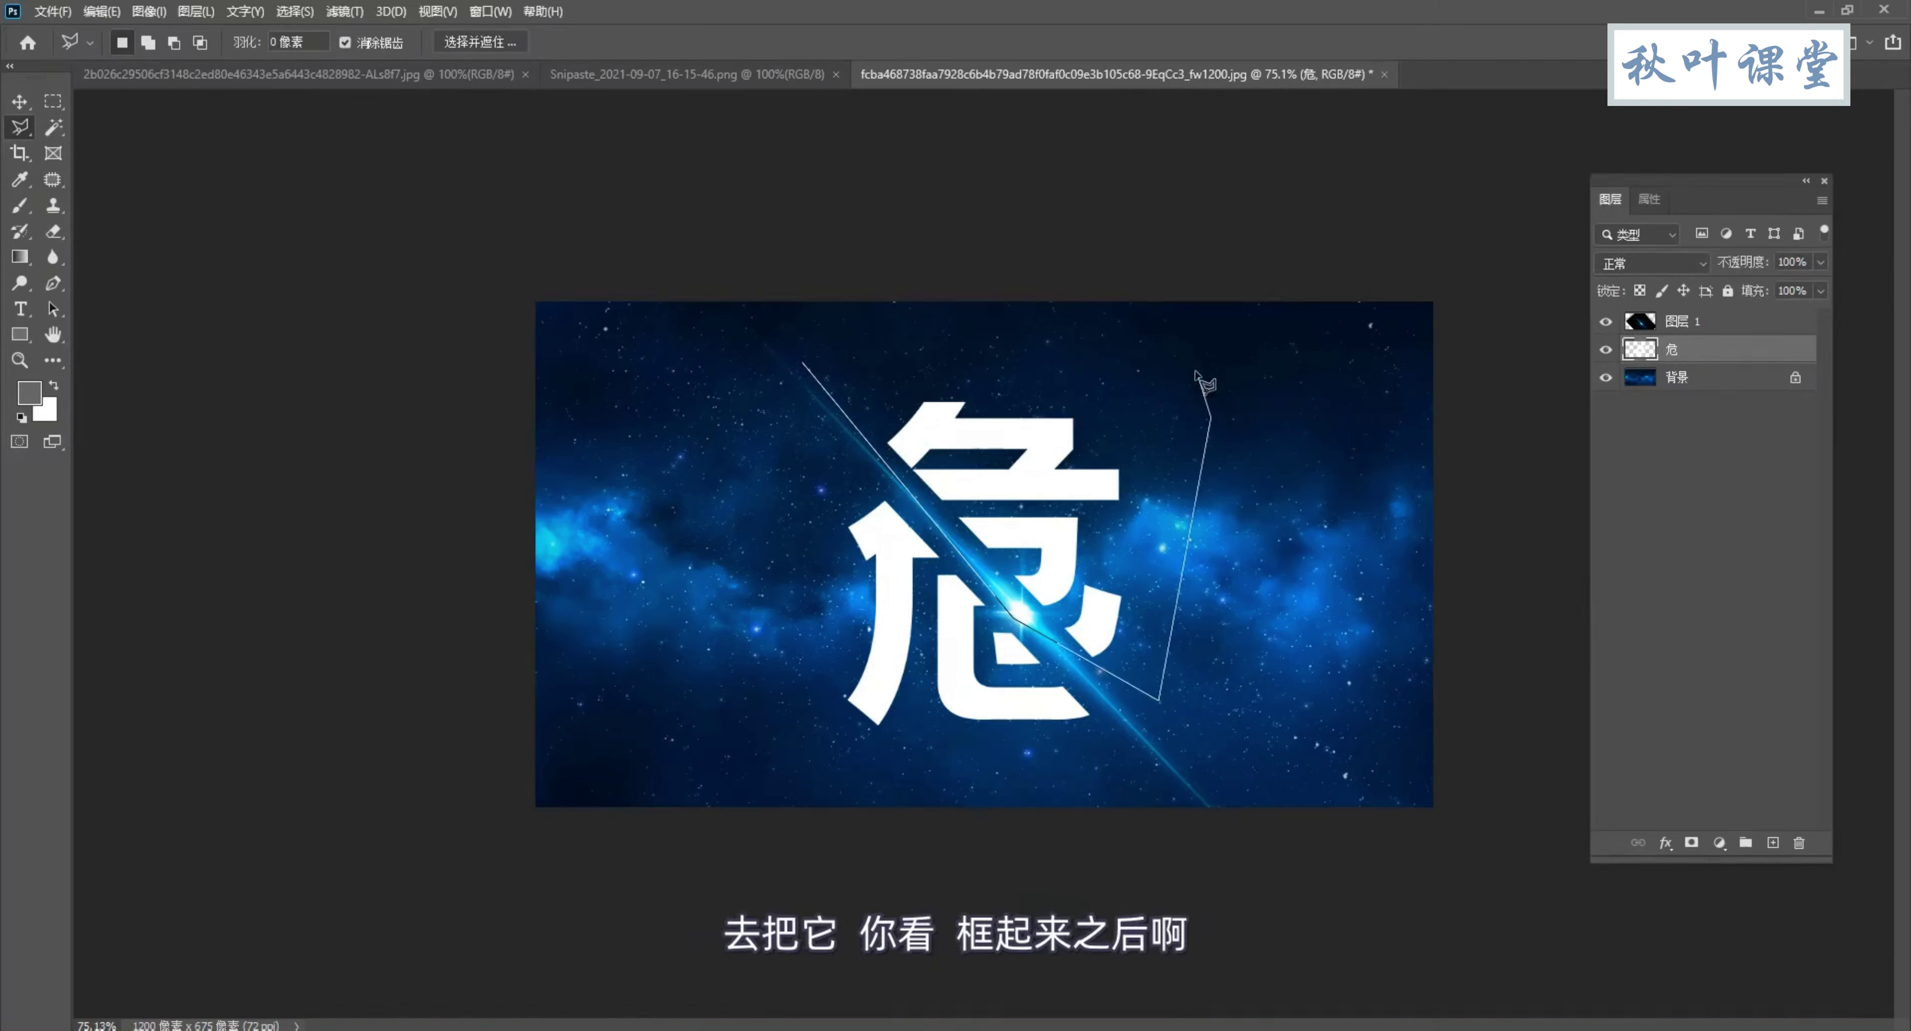
click(1209, 417)
click(950, 298)
double_click(861, 360)
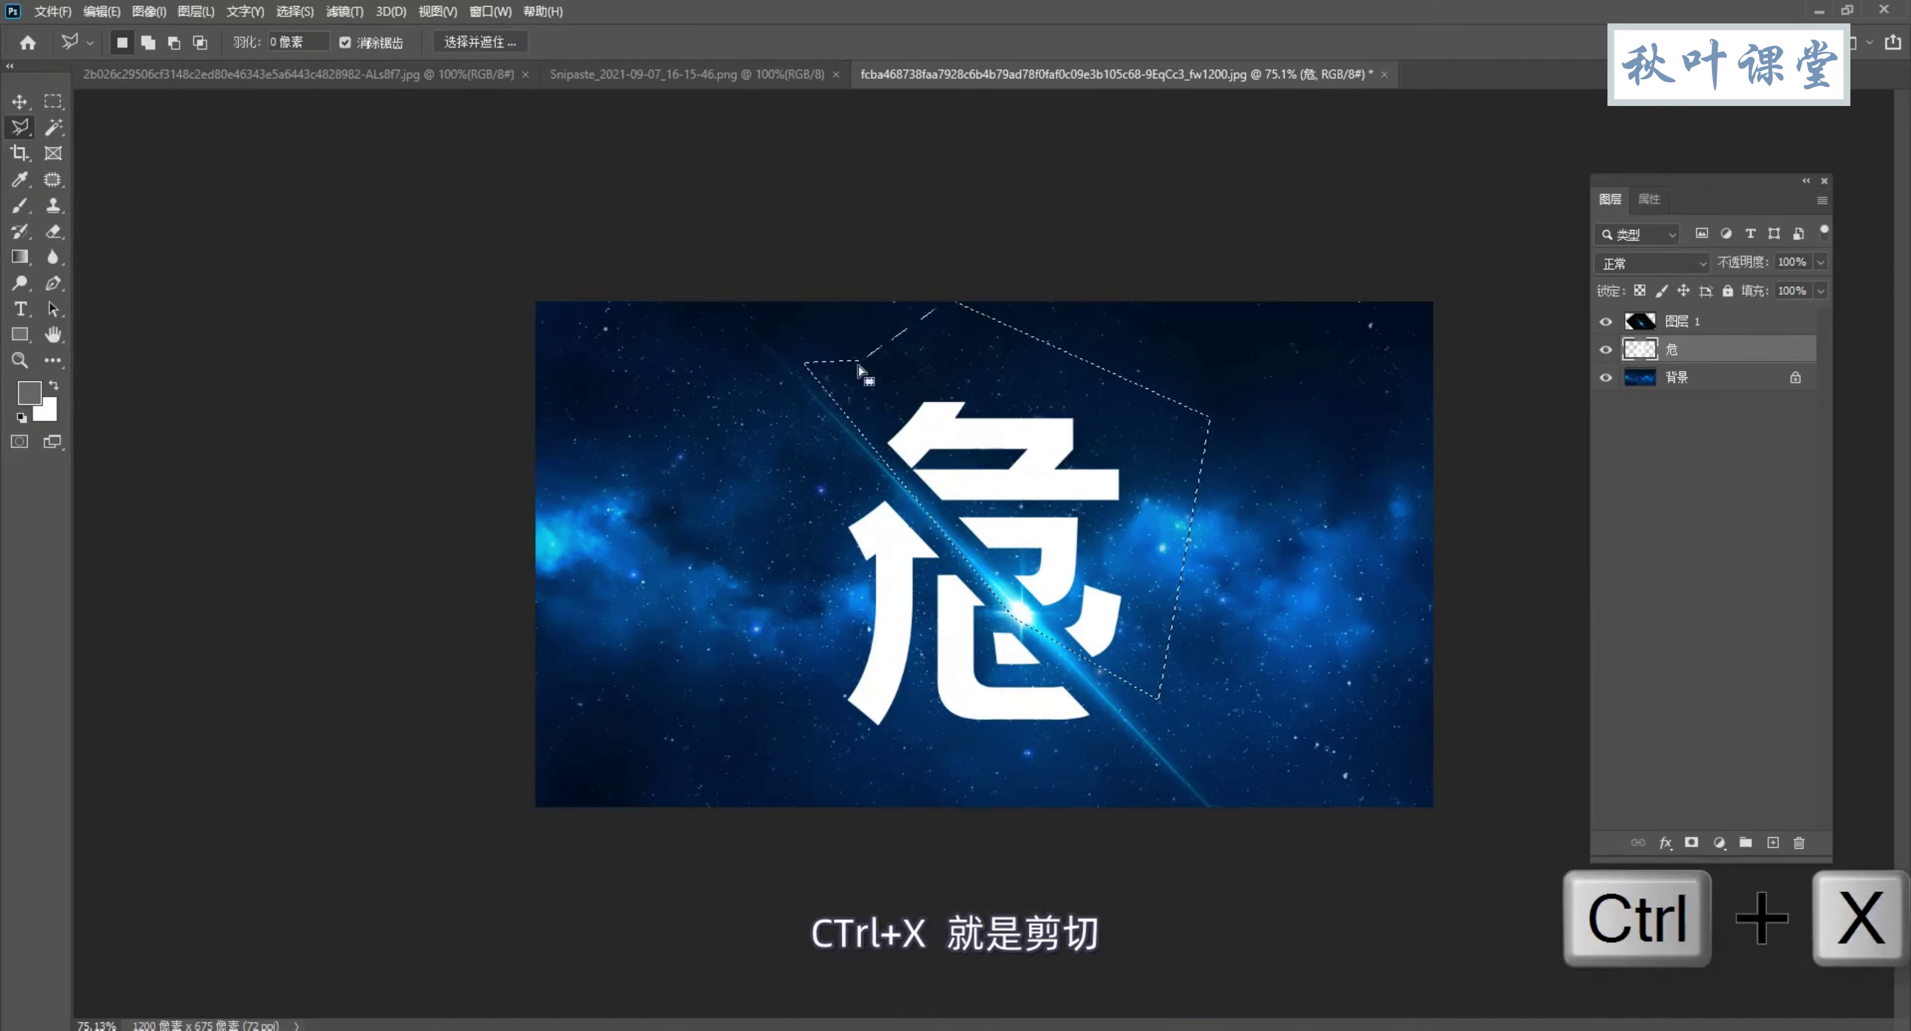
key(ctrl+x)
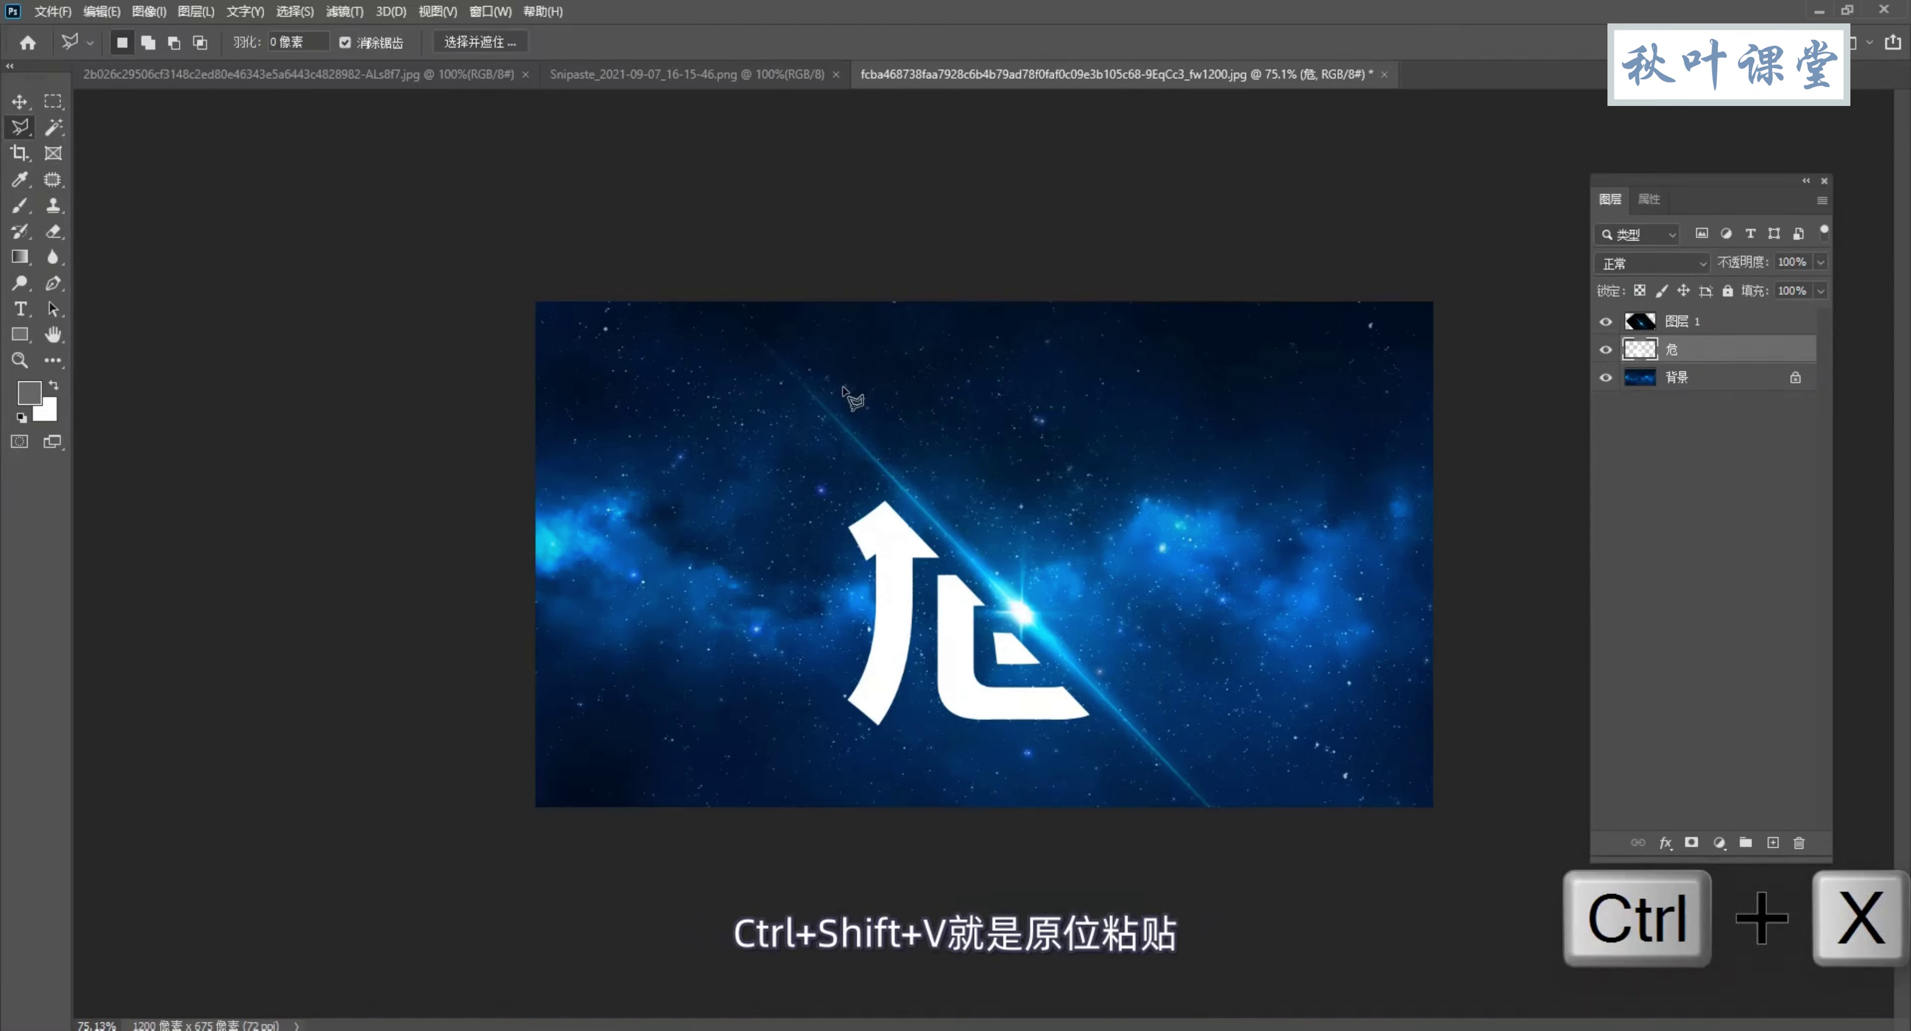
key(ctrl+shift+v)
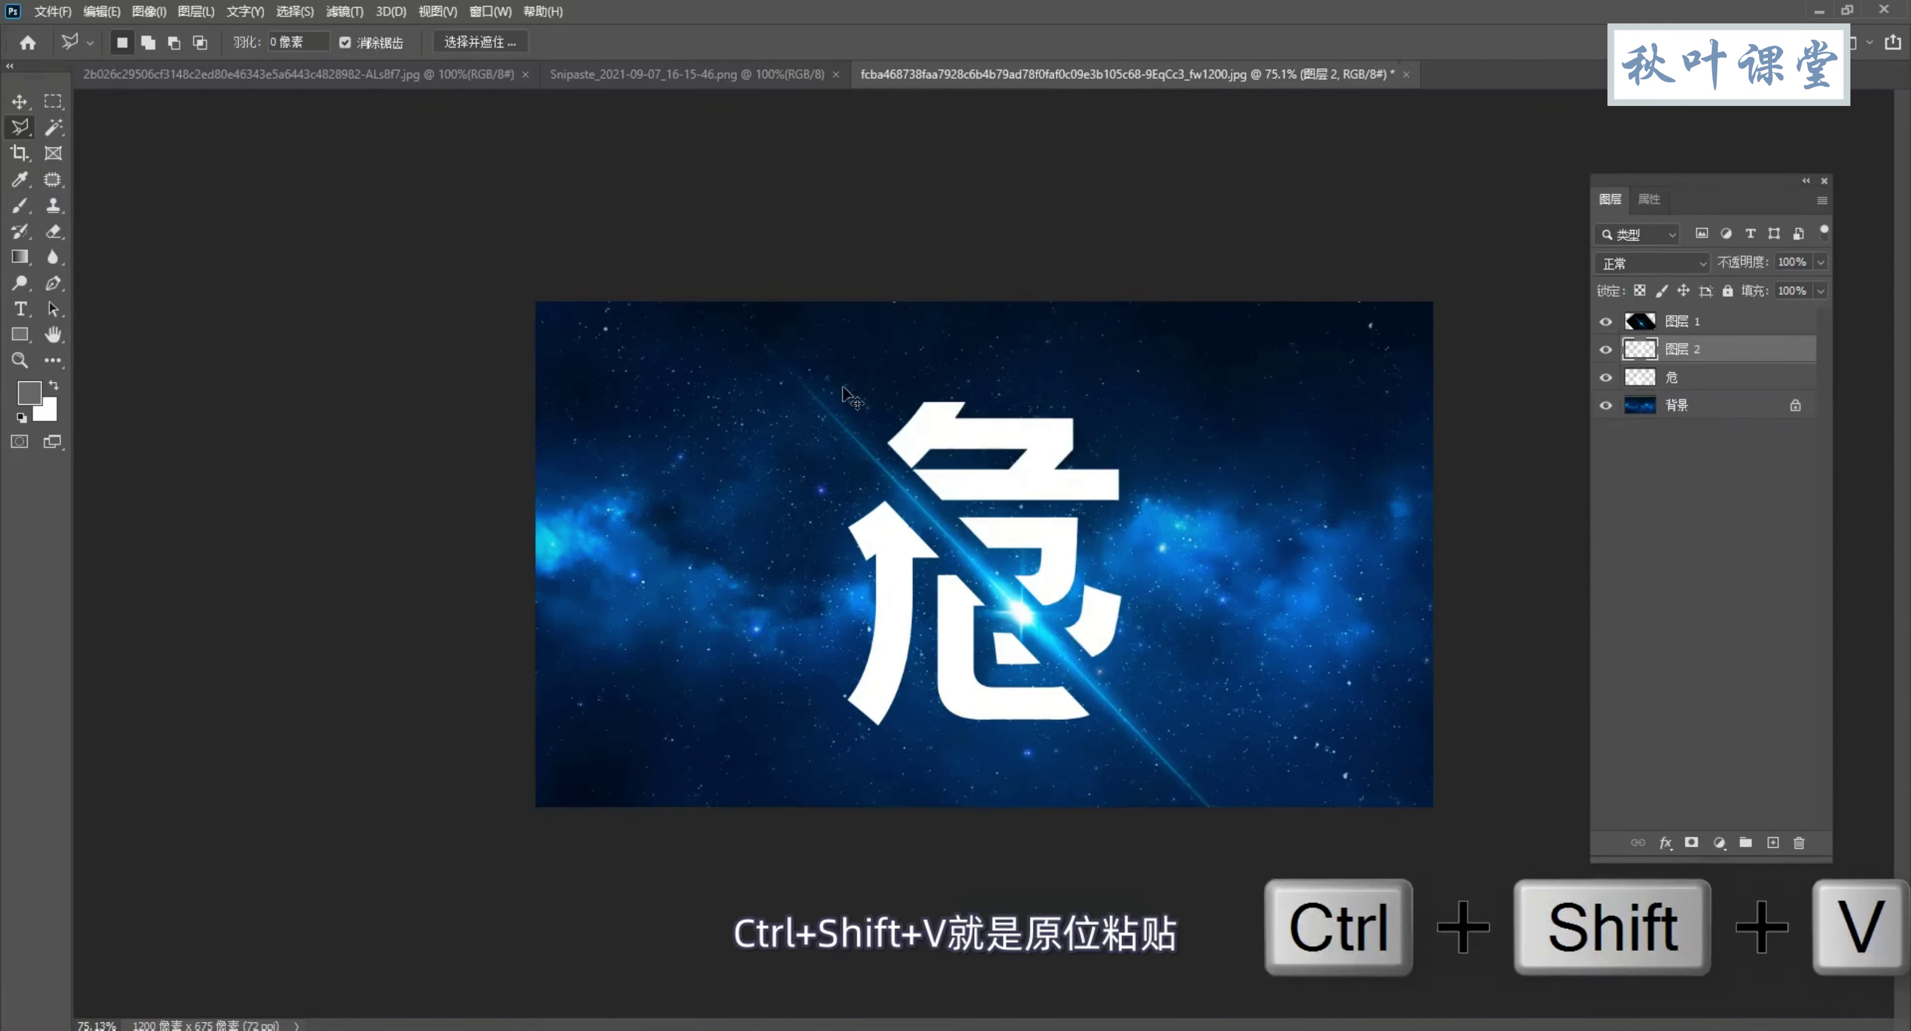
click(30, 105)
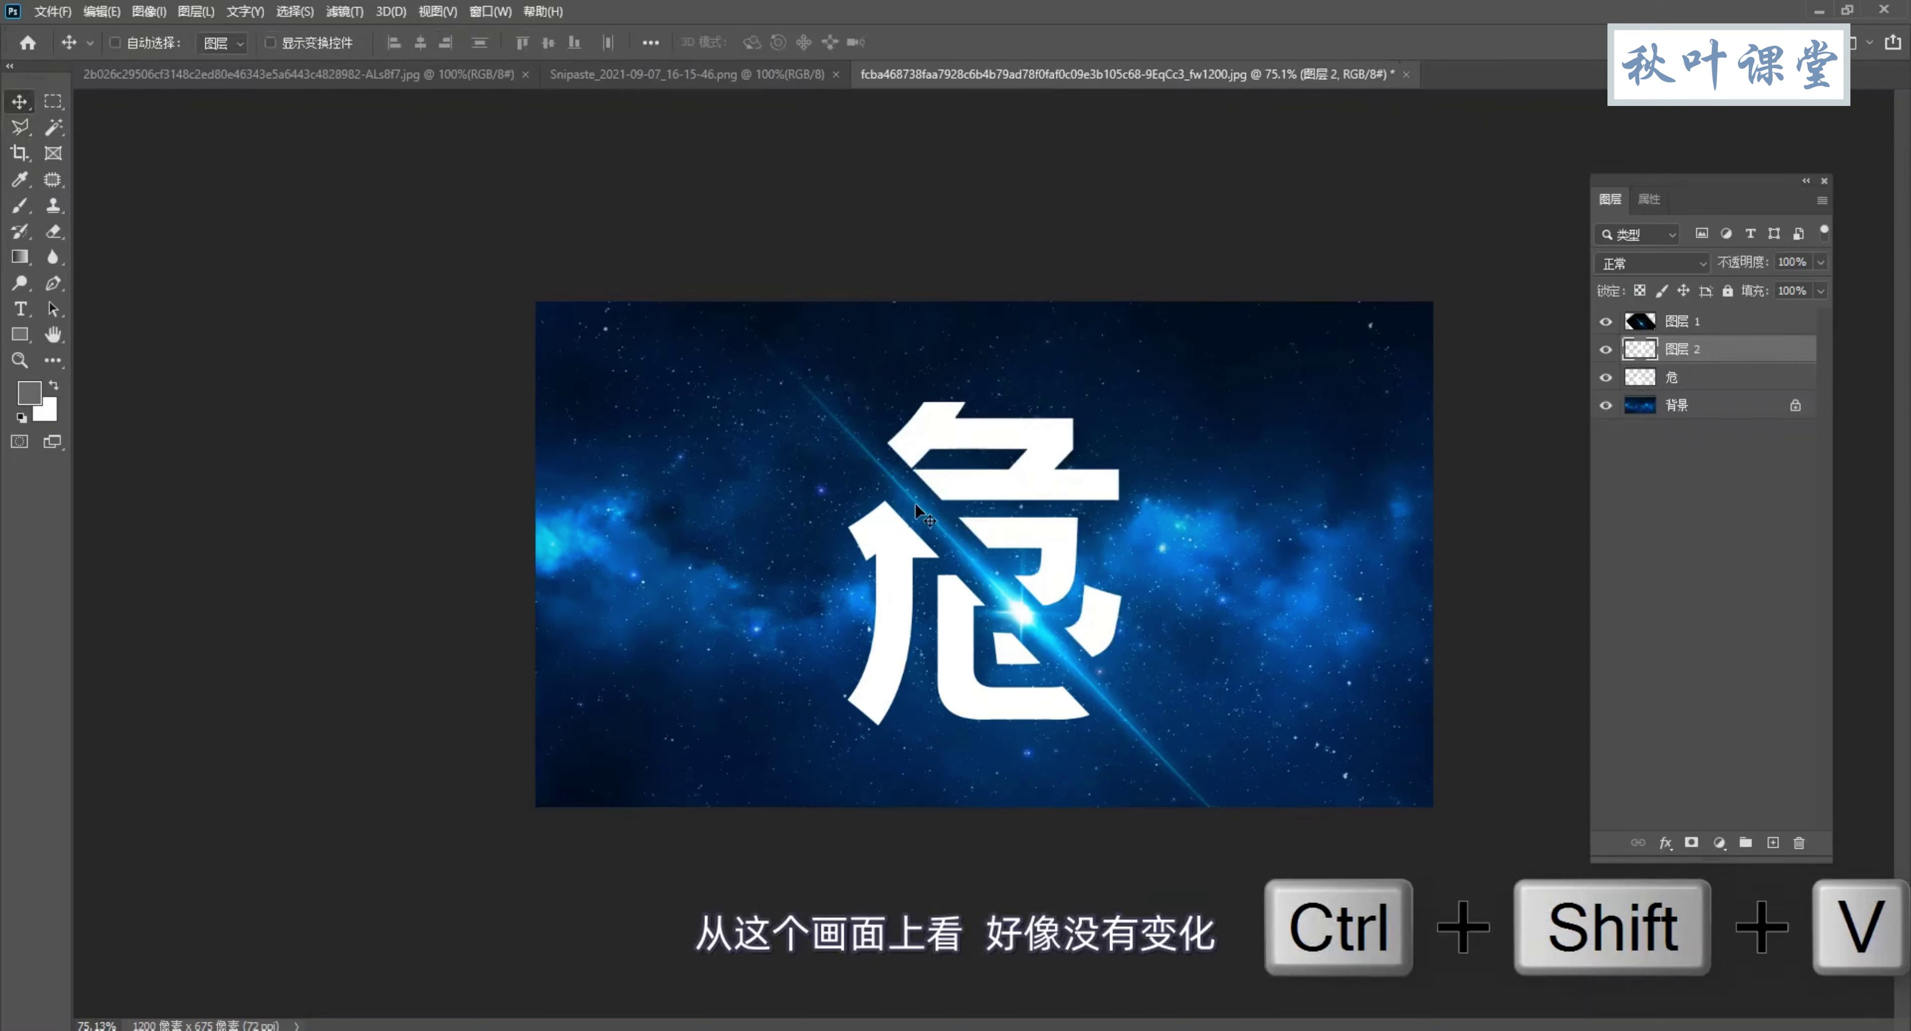
scroll(916, 502, up, 3)
drag(1711, 173, 1779, 181)
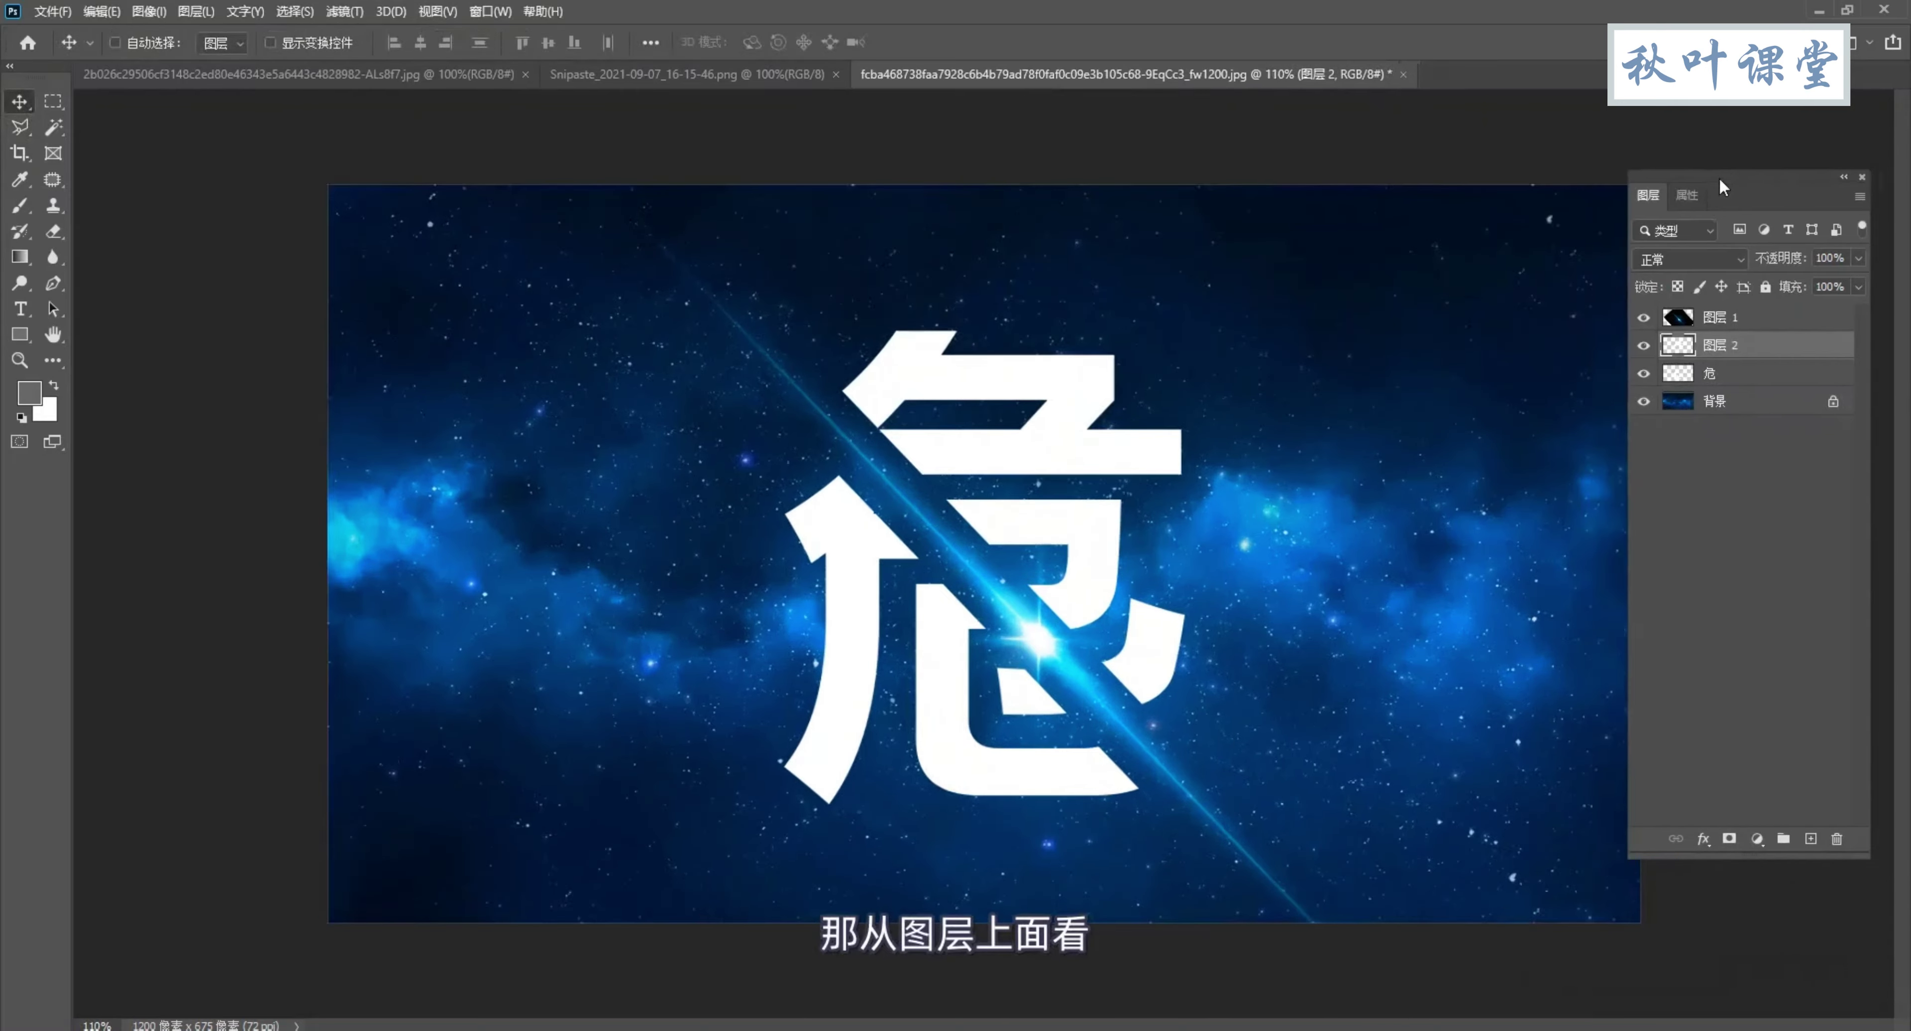
click(1686, 358)
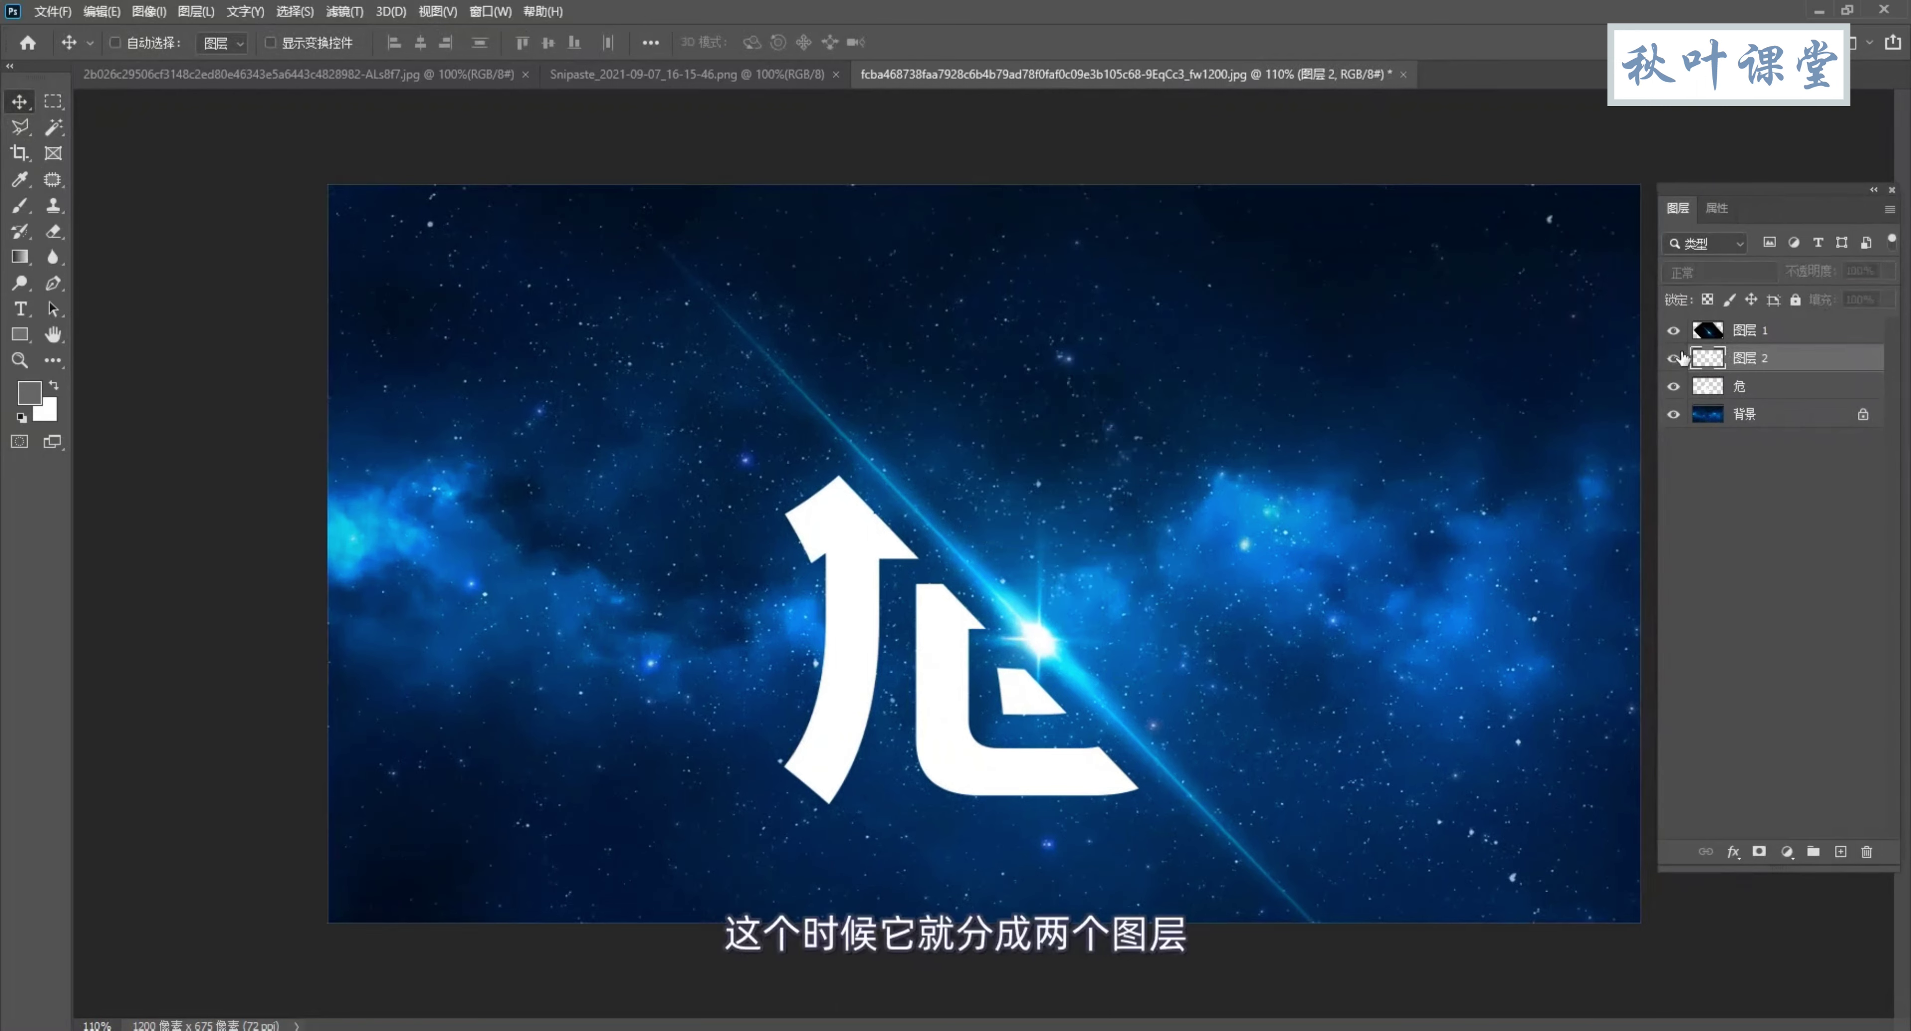
click(1680, 385)
click(1680, 385)
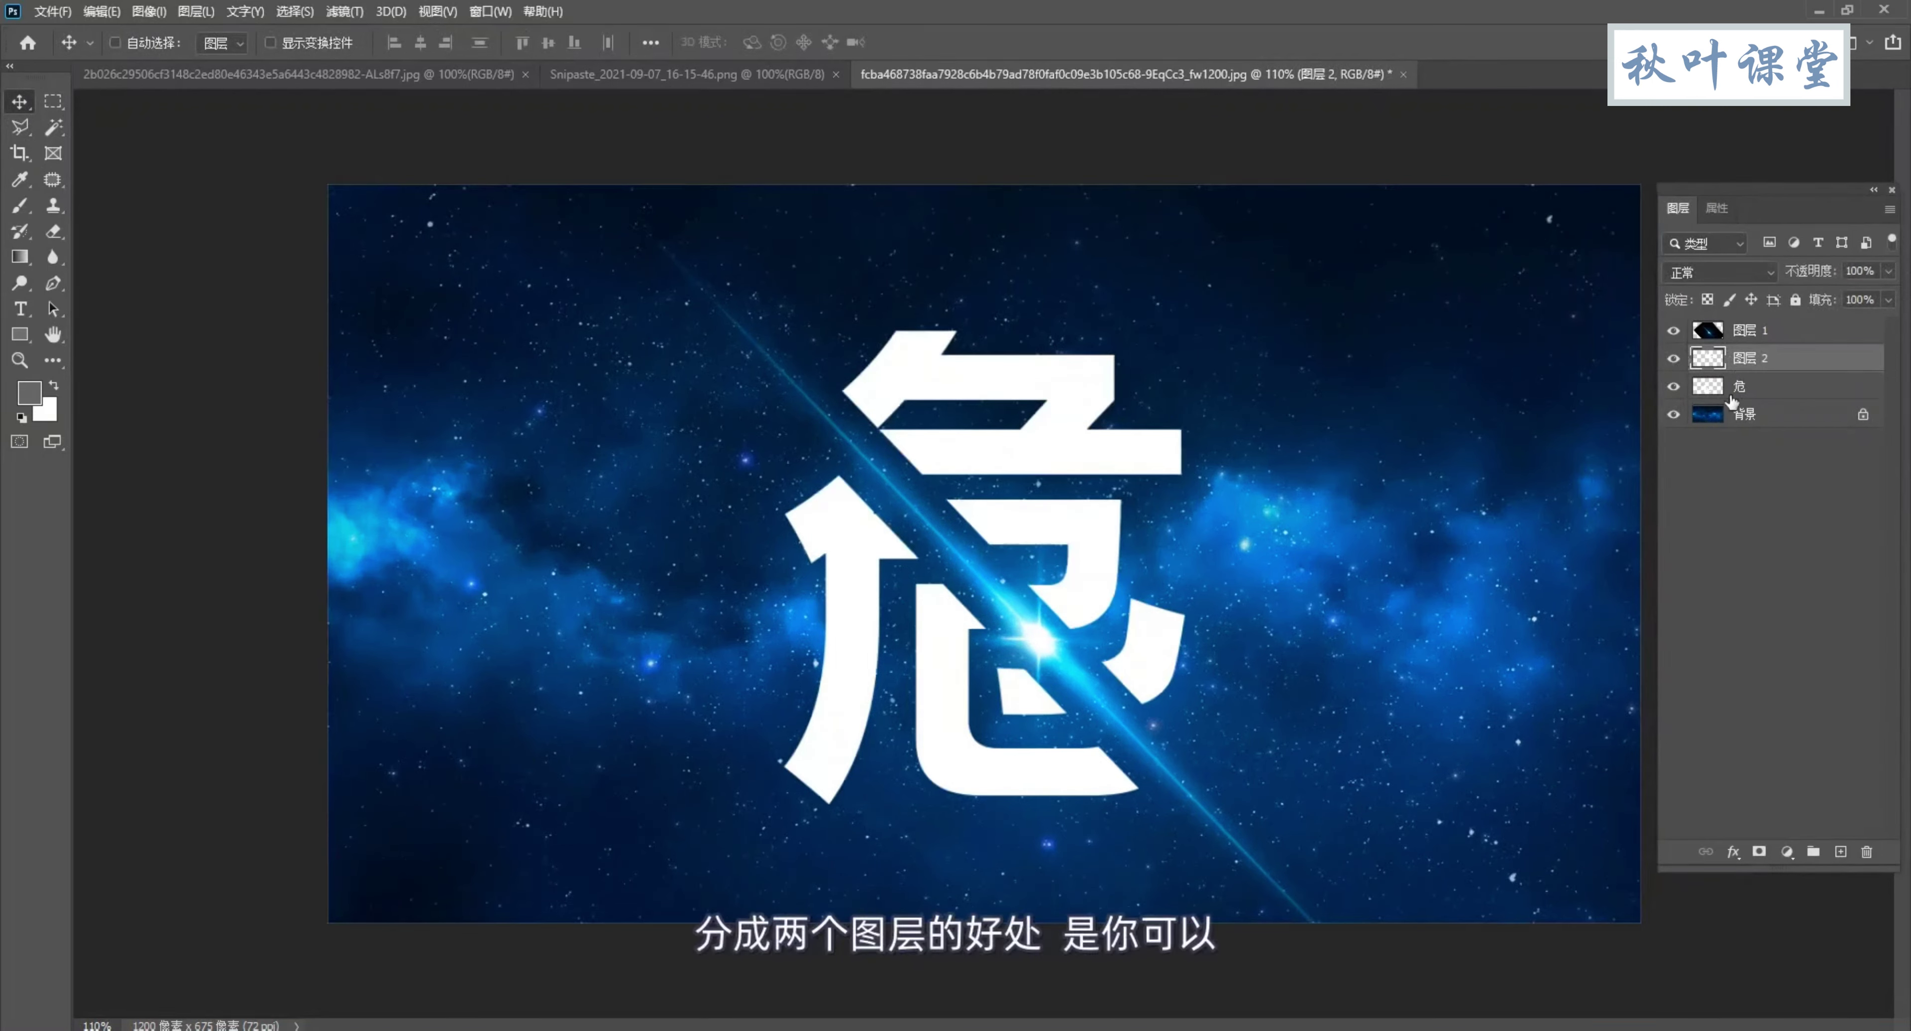
Step: Apply a red Color Overlay to 图层 2, the upper-right piece of 危
click(1733, 851)
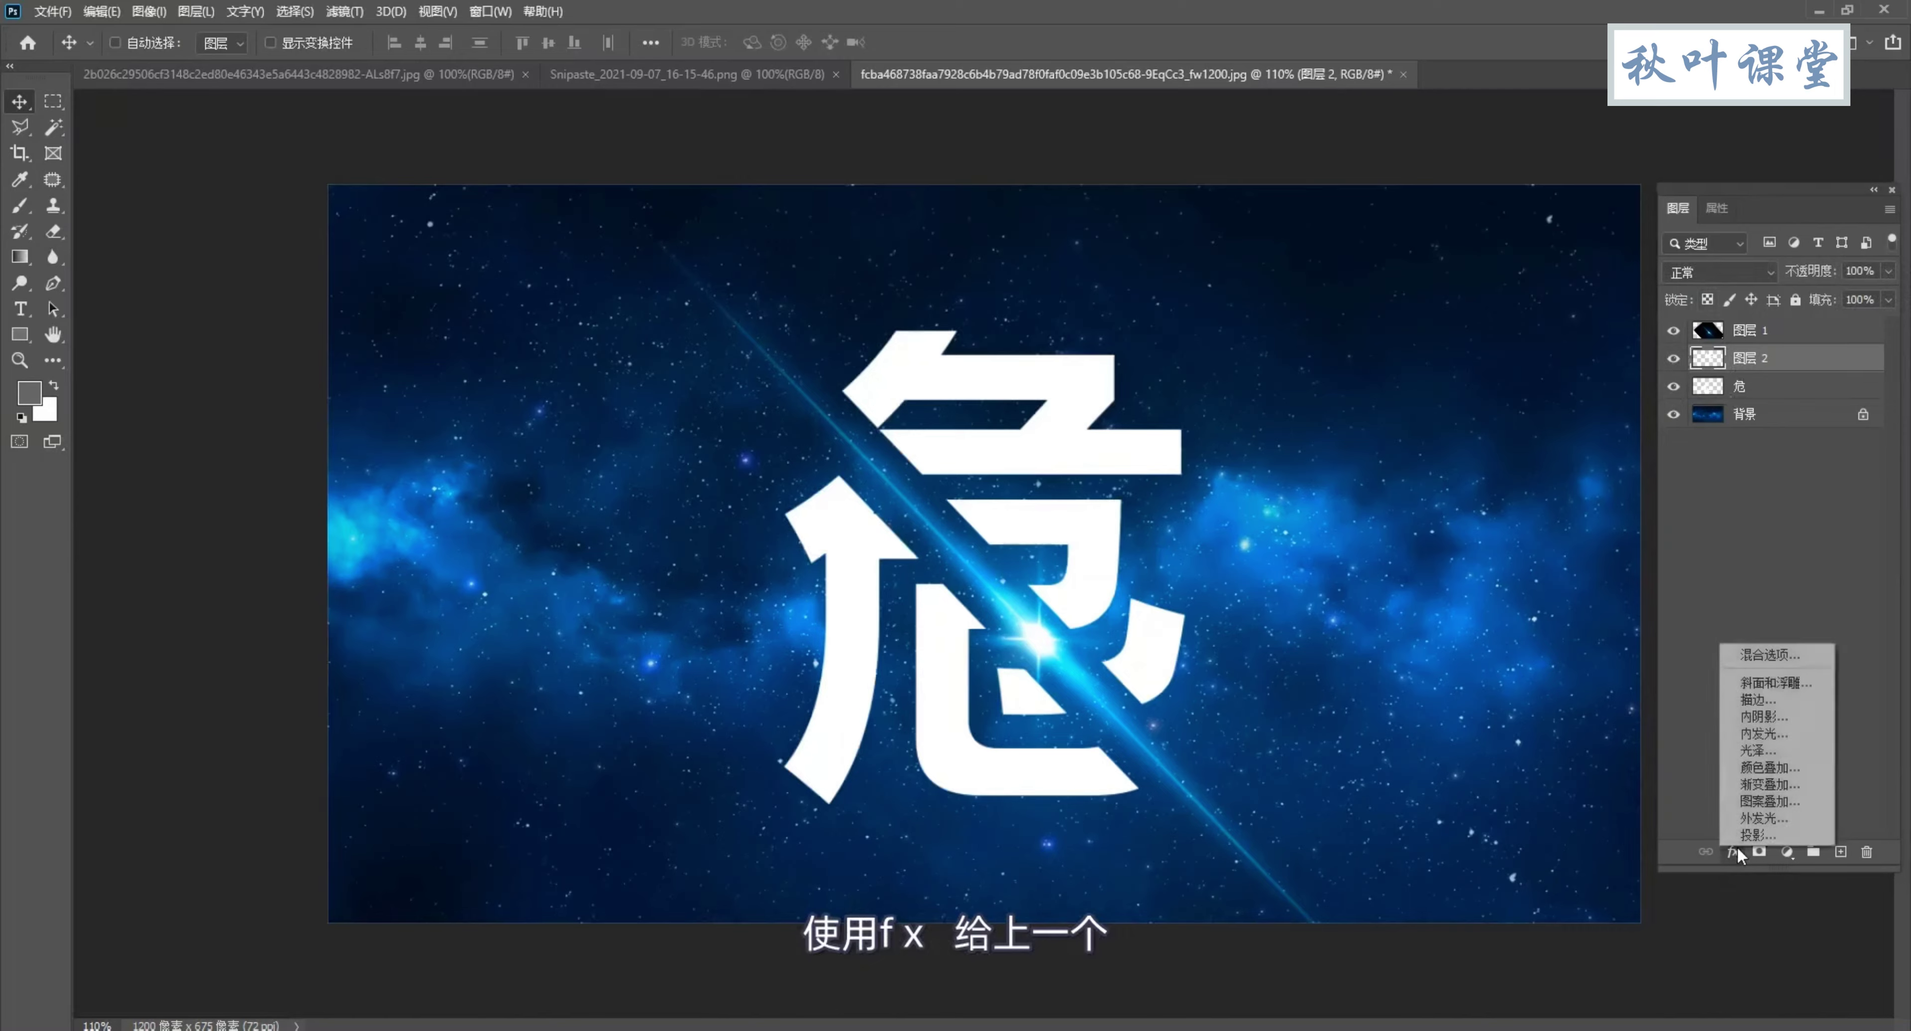
click(1764, 769)
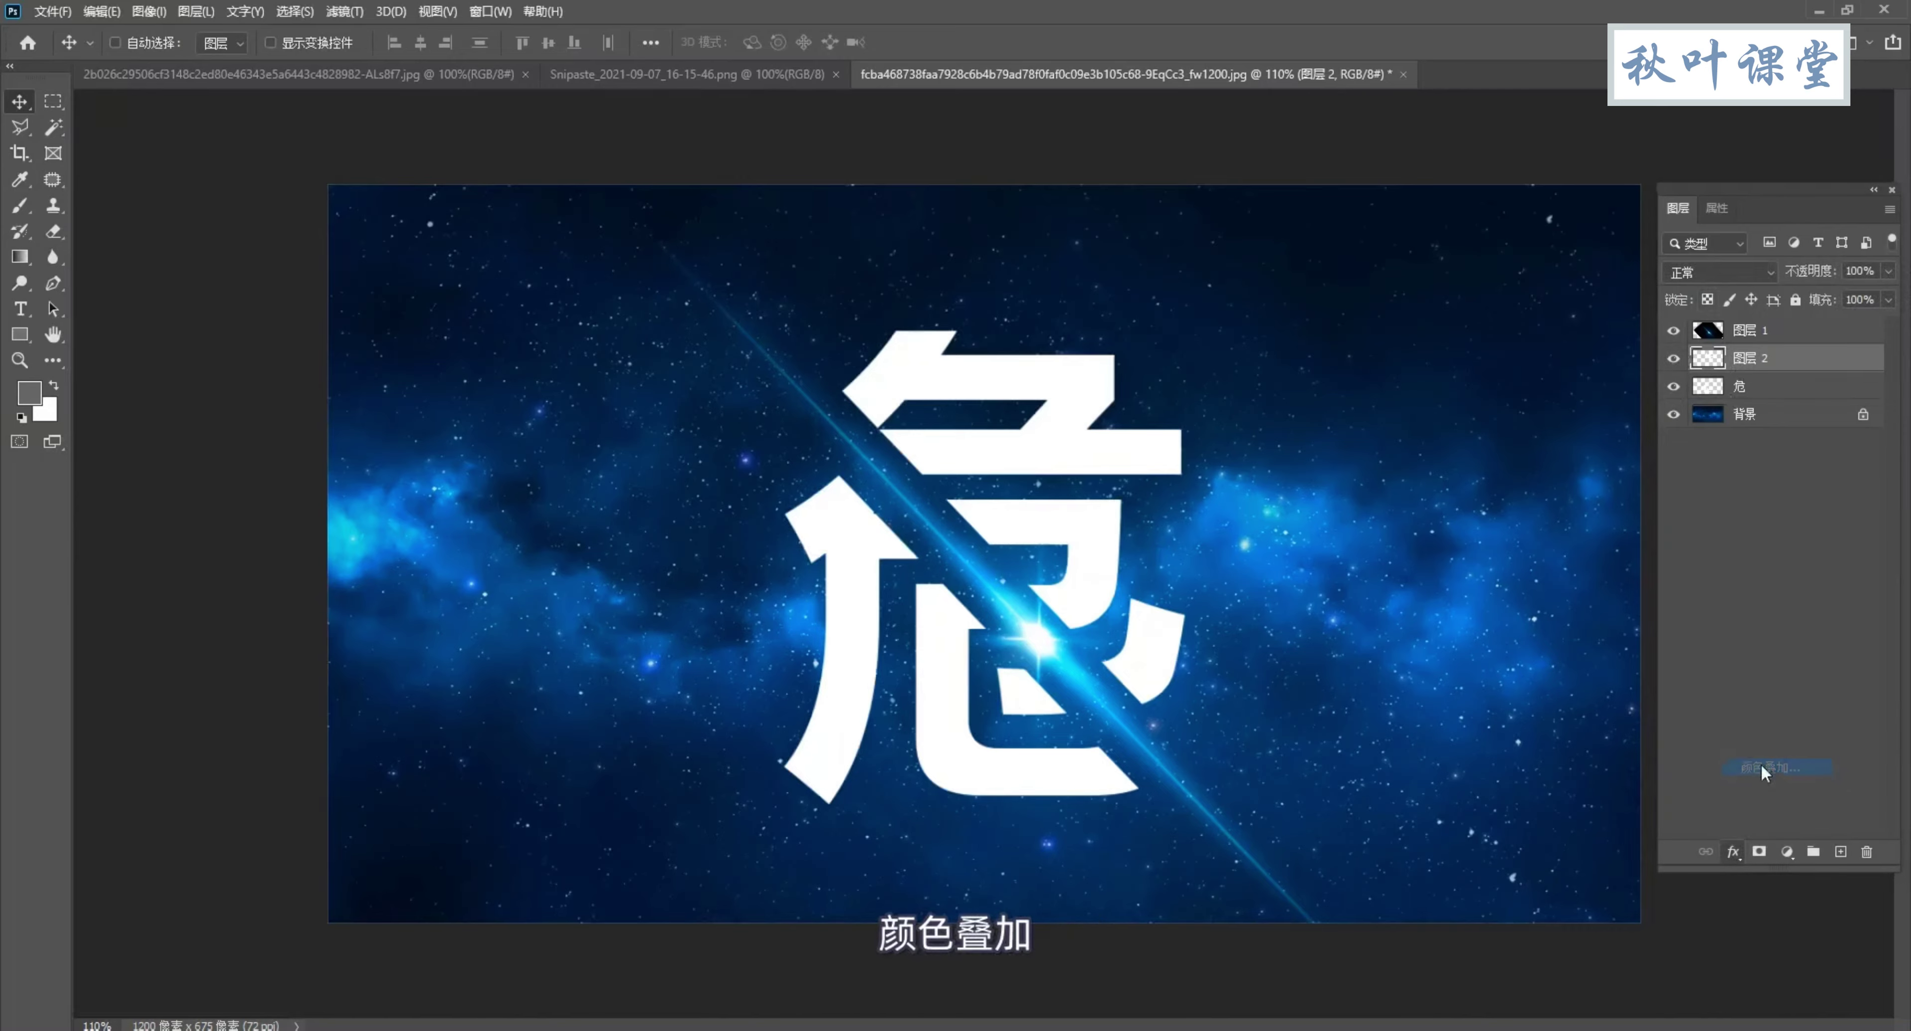
mouse_move(1376, 115)
mouse_down()
mouse_move(1817, 749)
mouse_move(1787, 593)
mouse_up()
click(1740, 617)
click(1470, 446)
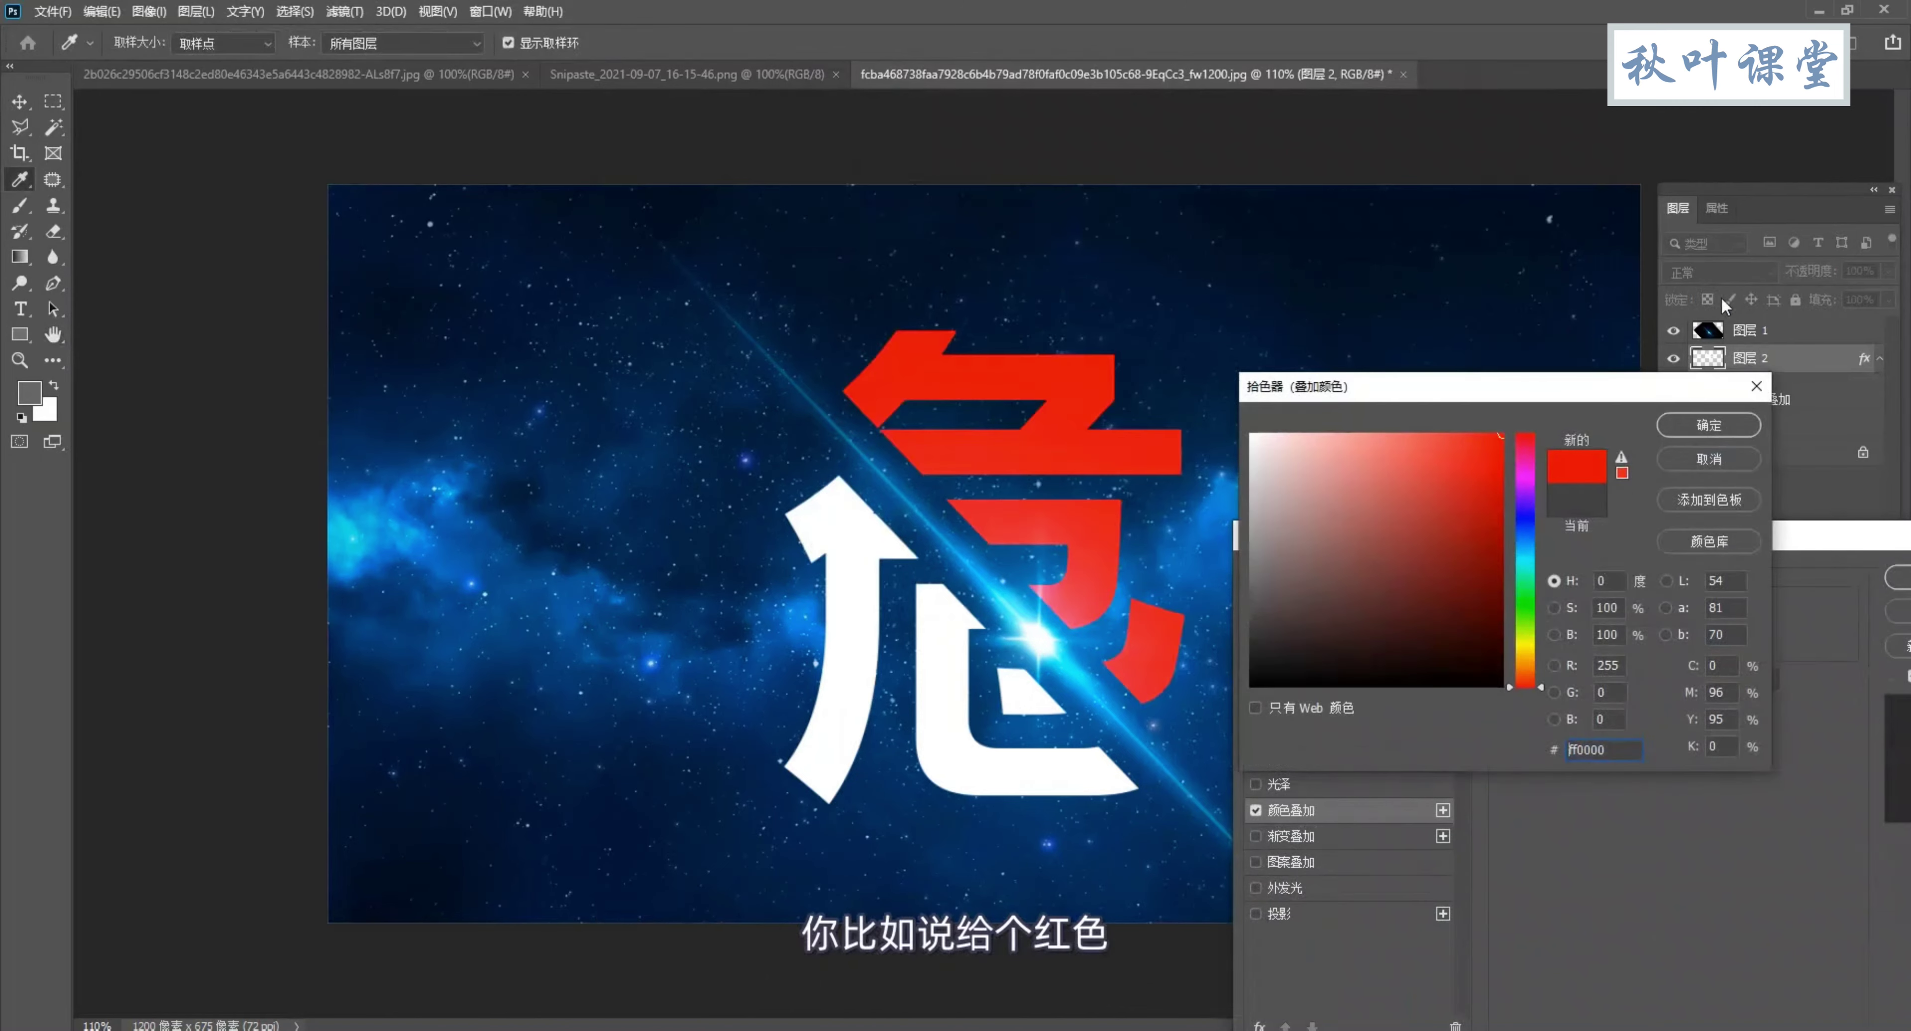
click(1706, 421)
click(1898, 577)
click(1756, 431)
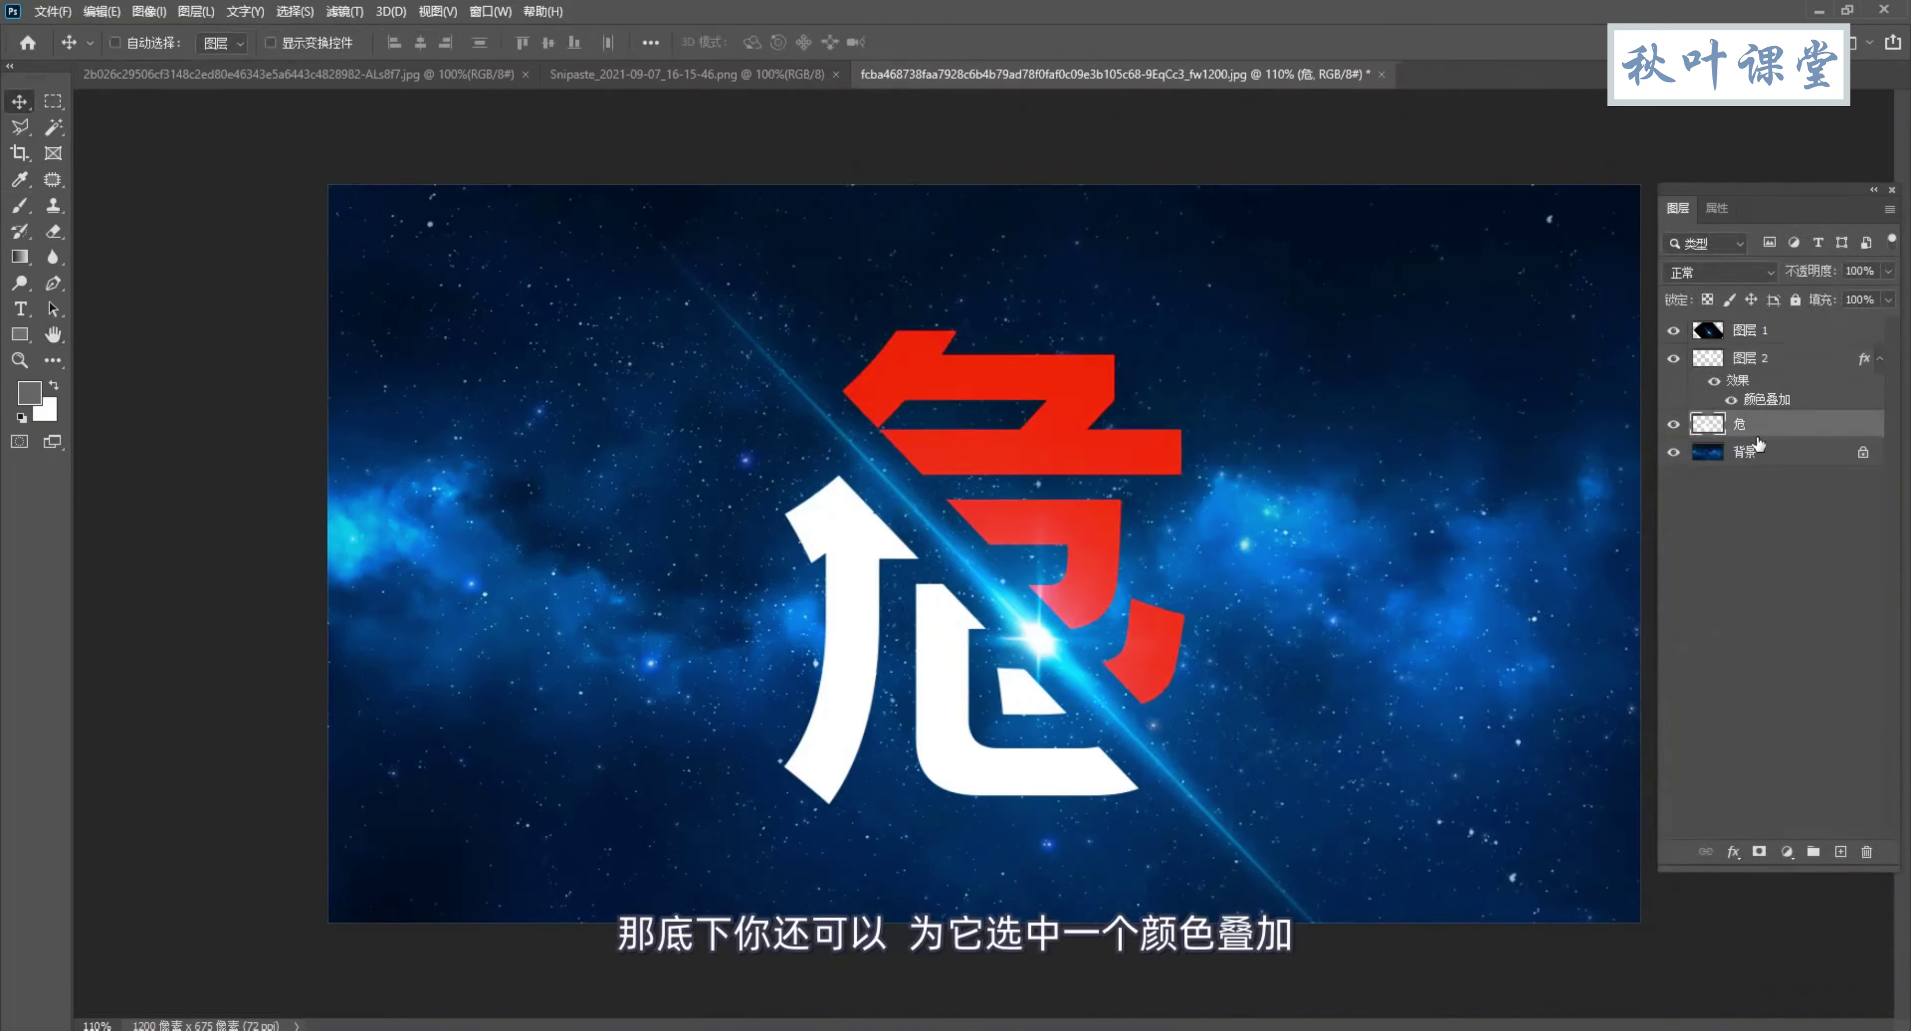
Step: Apply a bright green (00ff00) Color Overlay to the lower 危 layer
click(1739, 851)
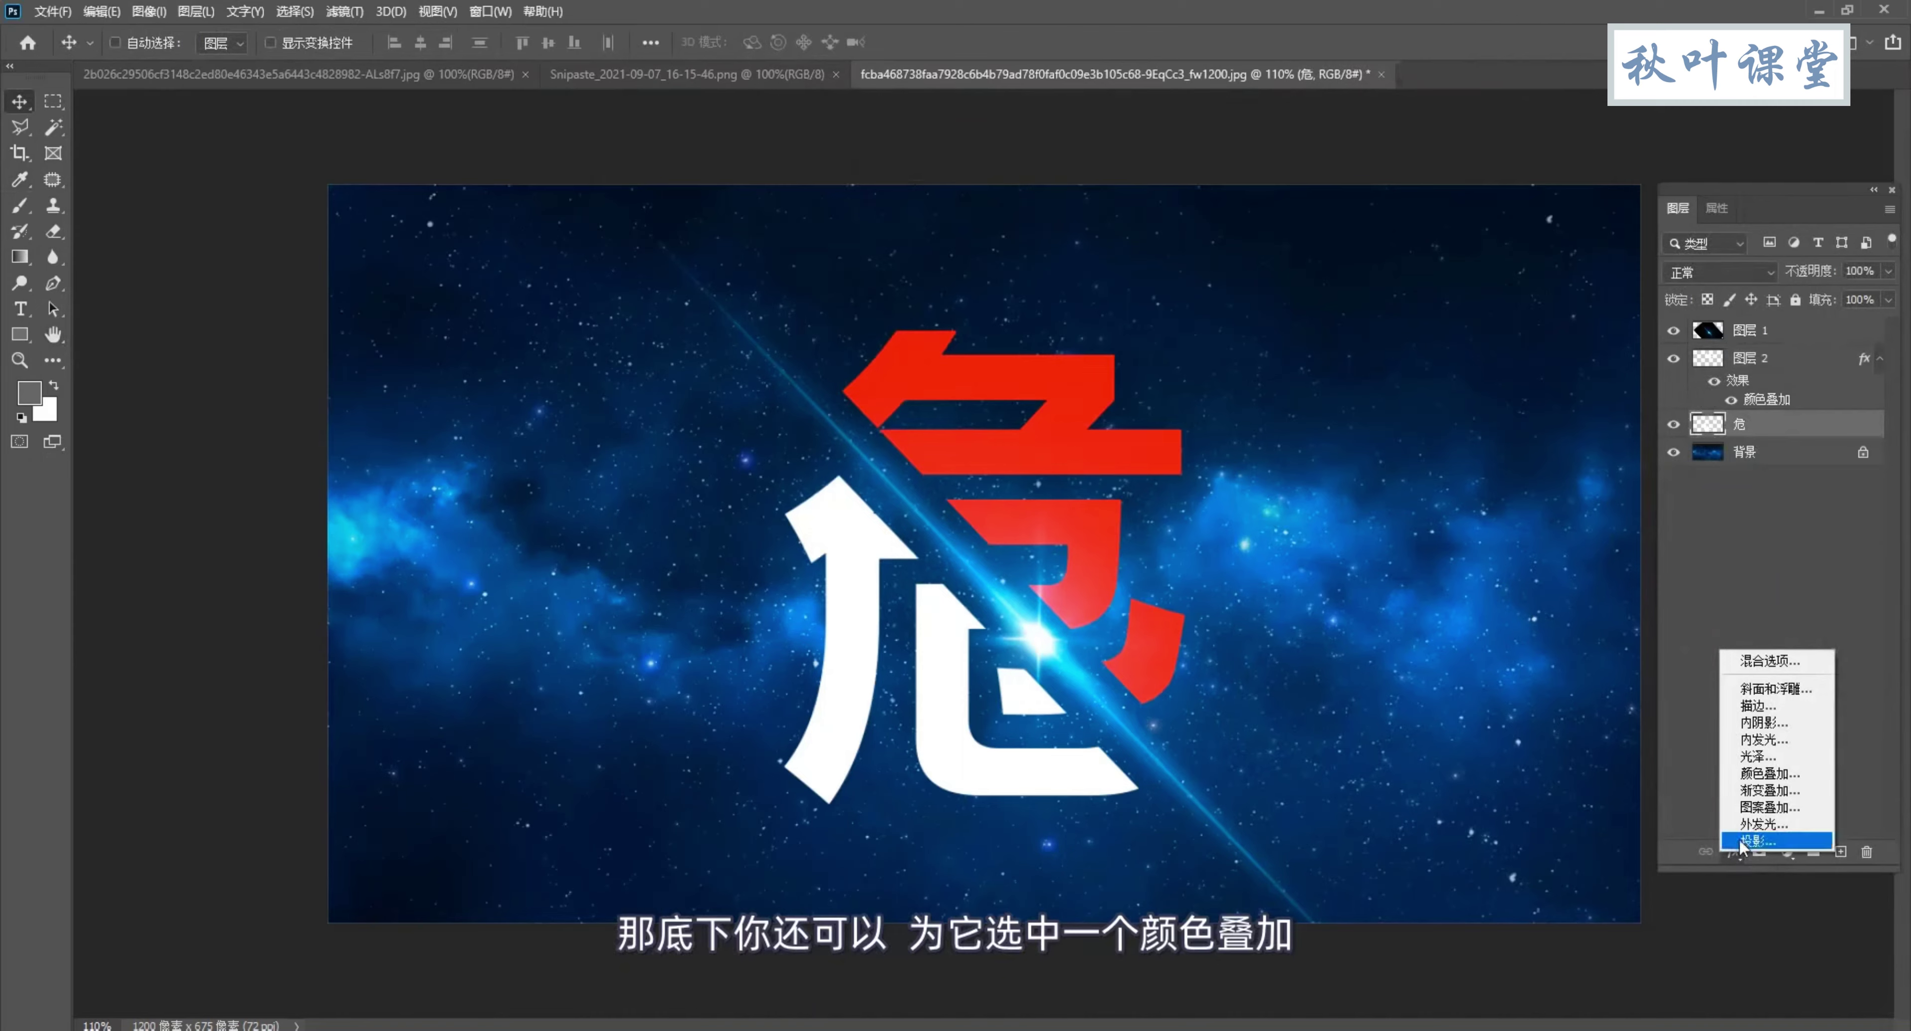
click(1736, 775)
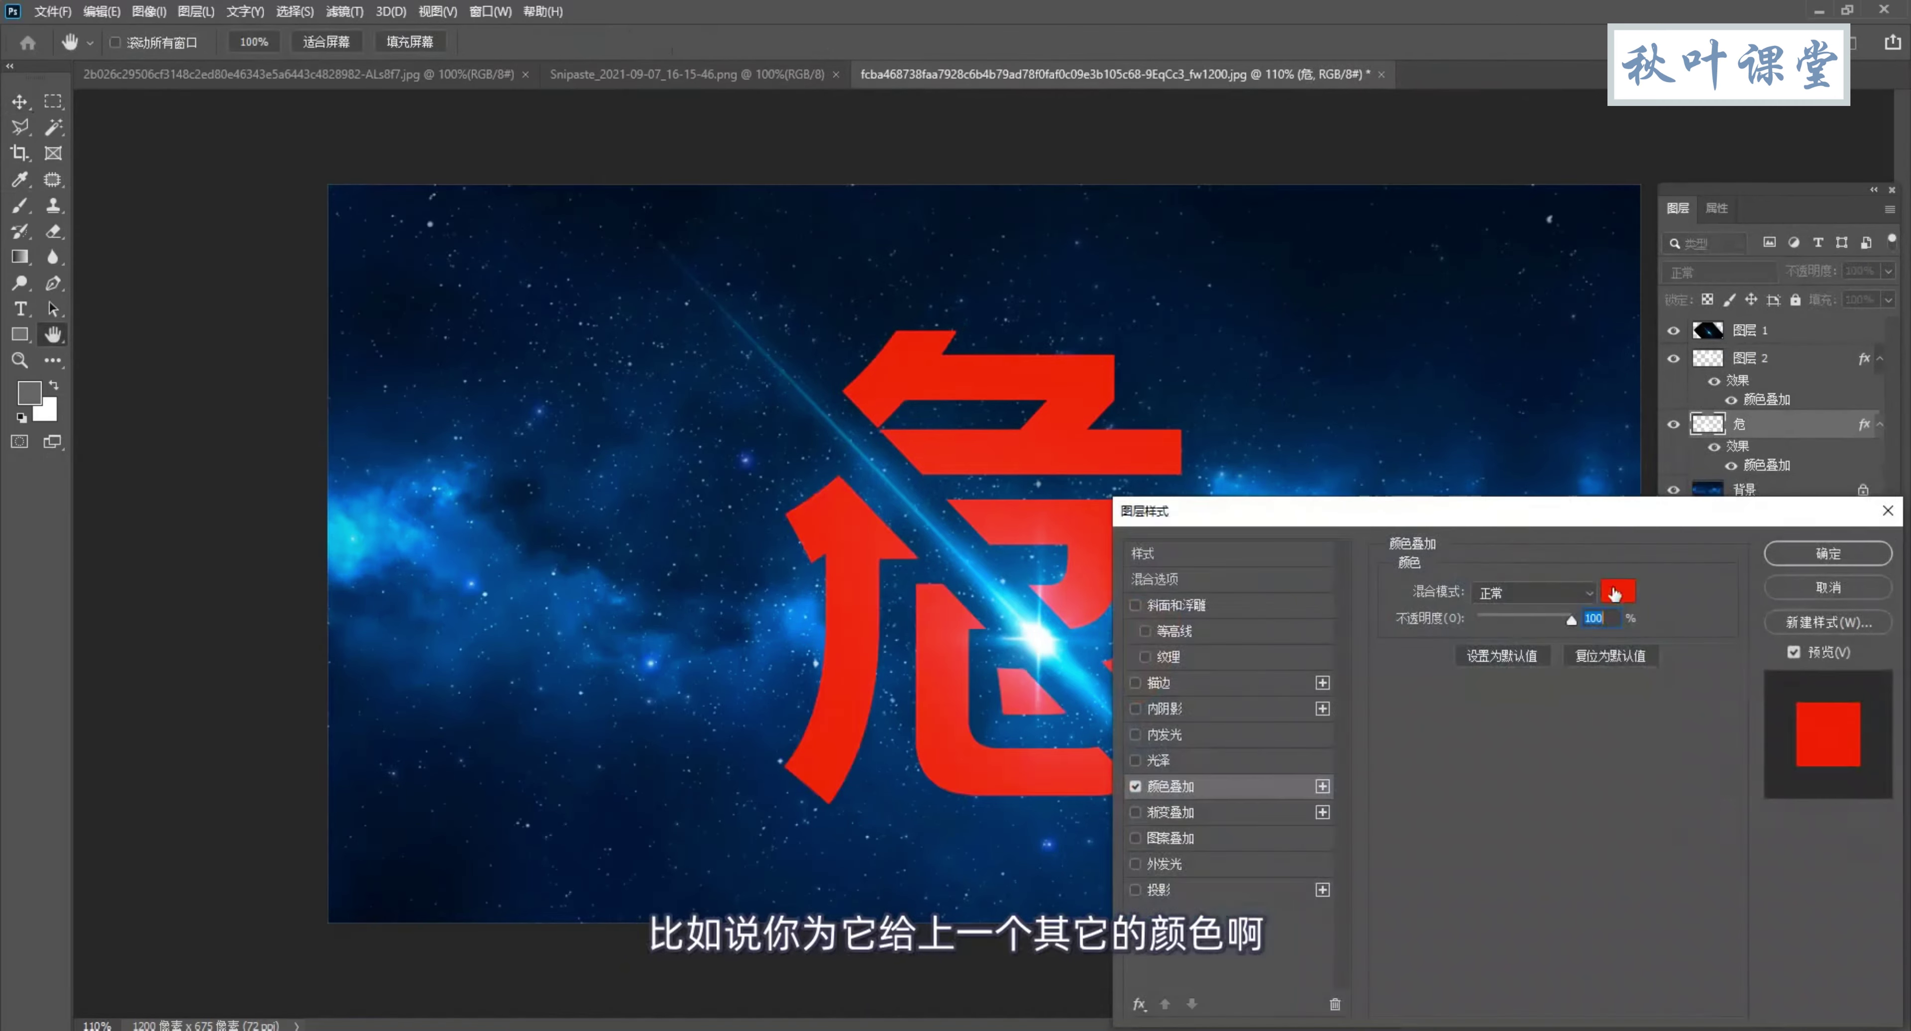
click(1577, 605)
click(1525, 602)
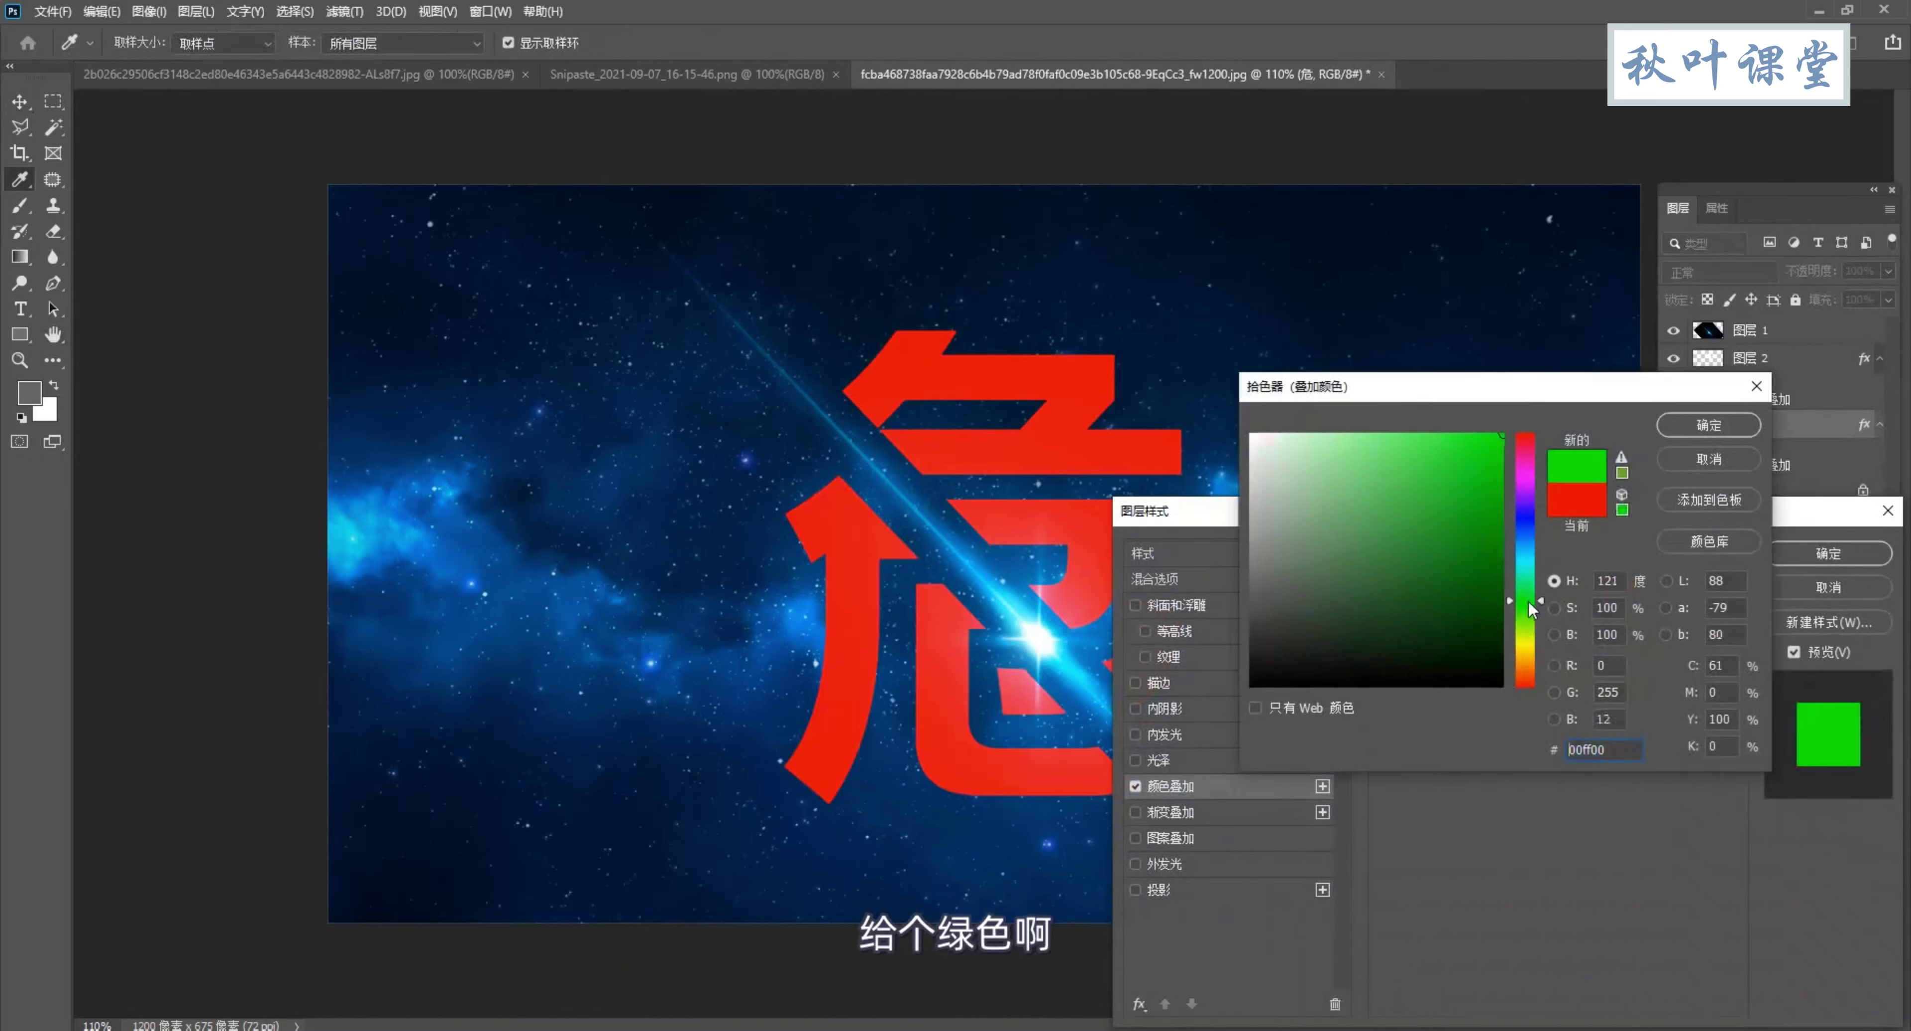
click(1708, 425)
click(1829, 553)
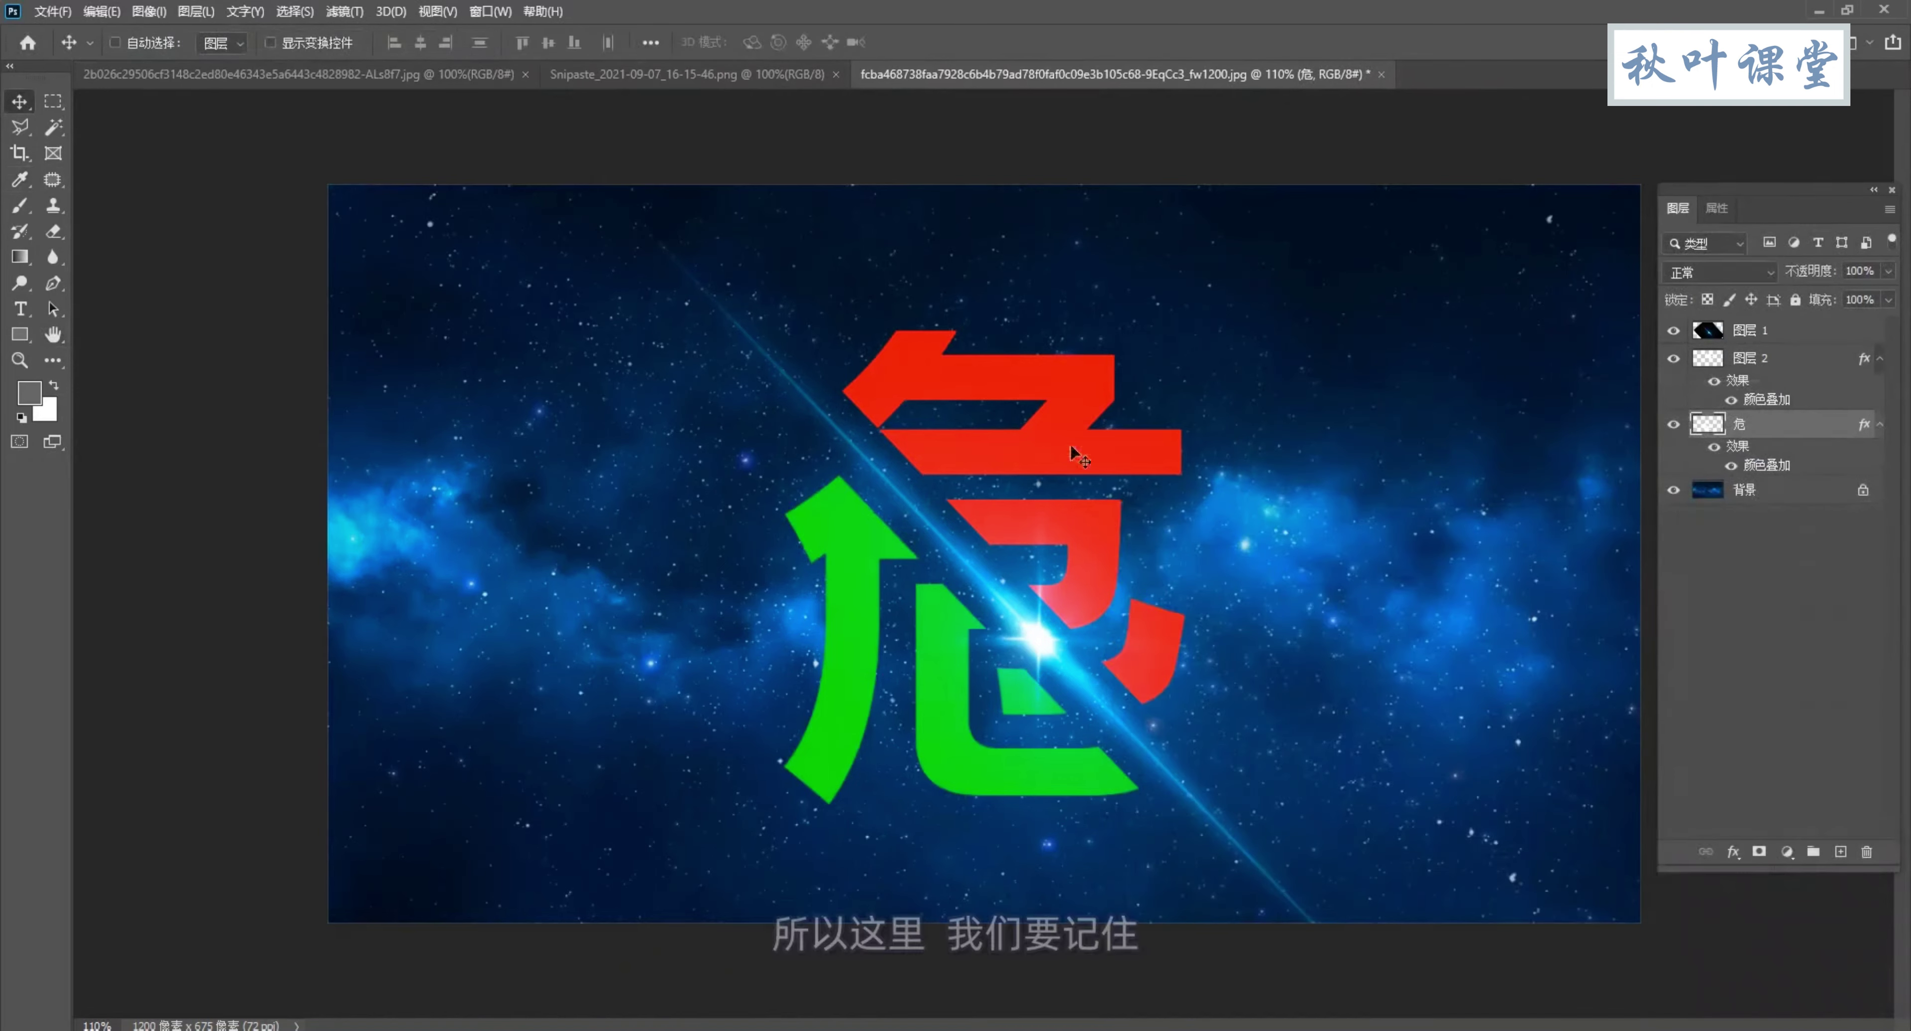
click(1787, 367)
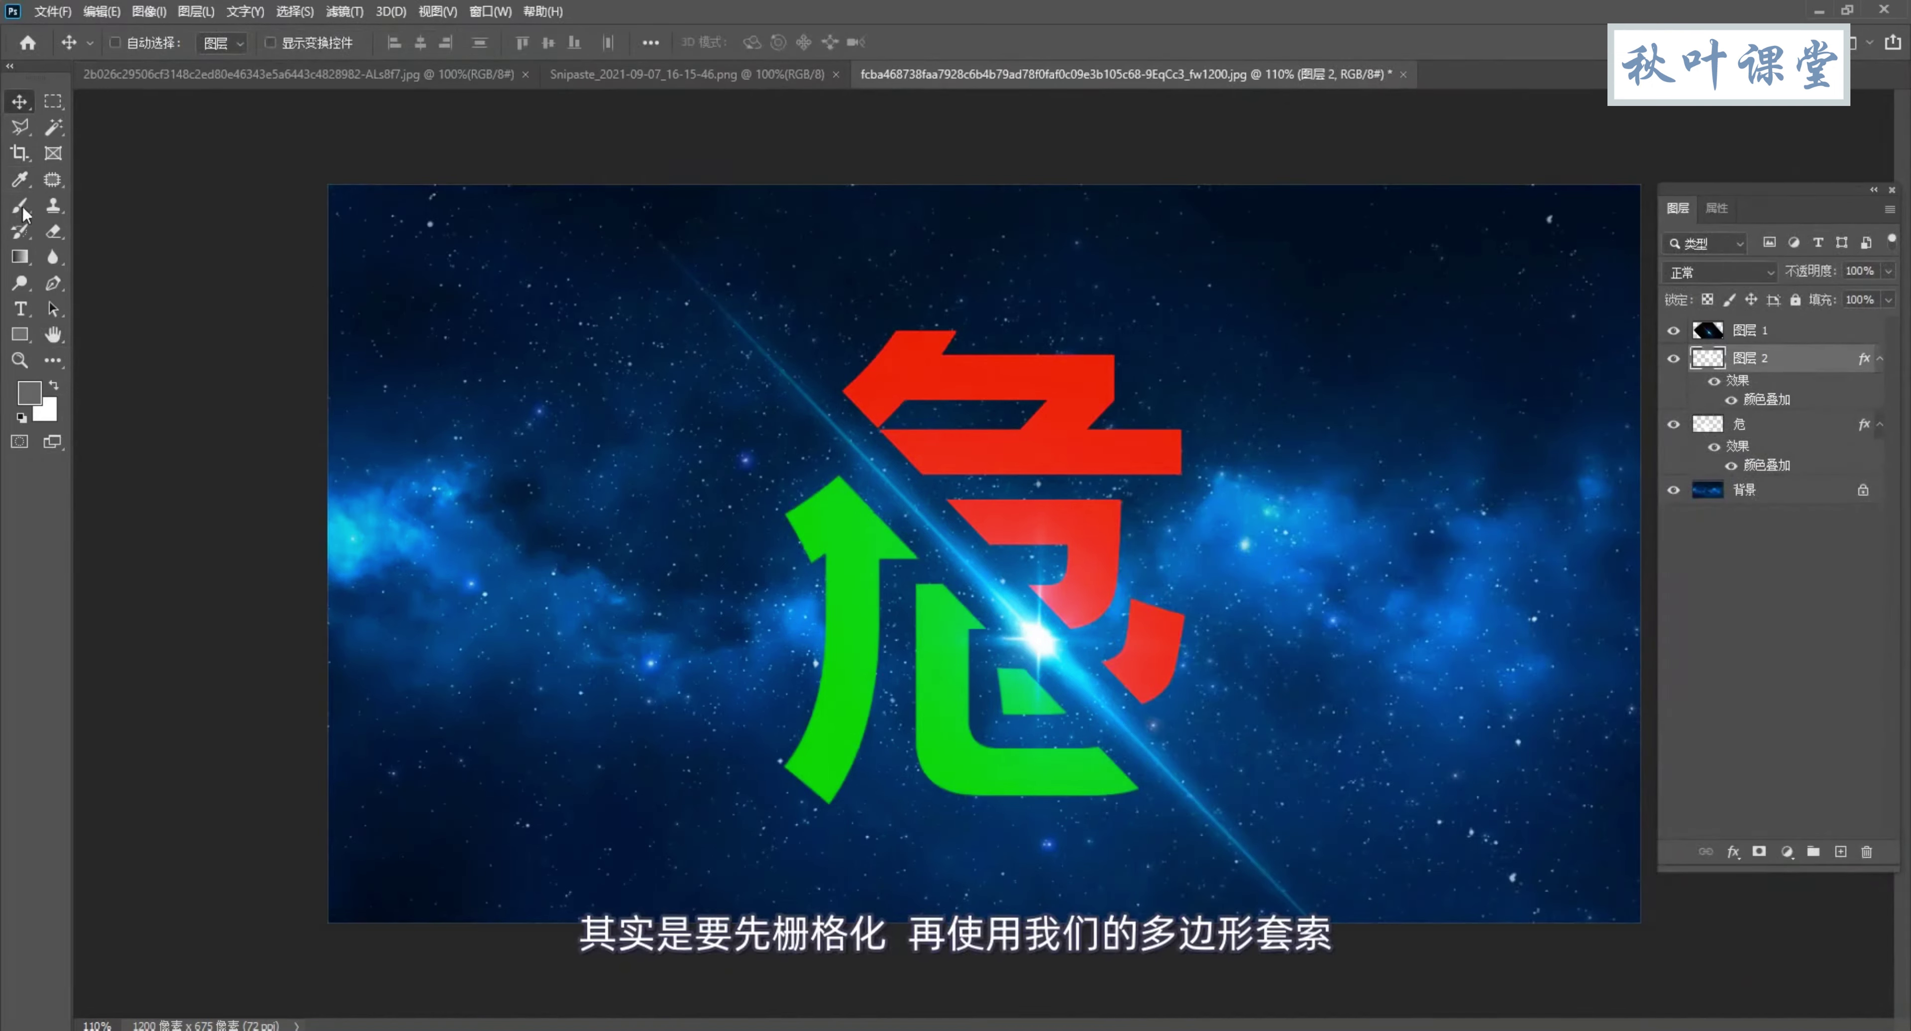
click(21, 128)
click(103, 149)
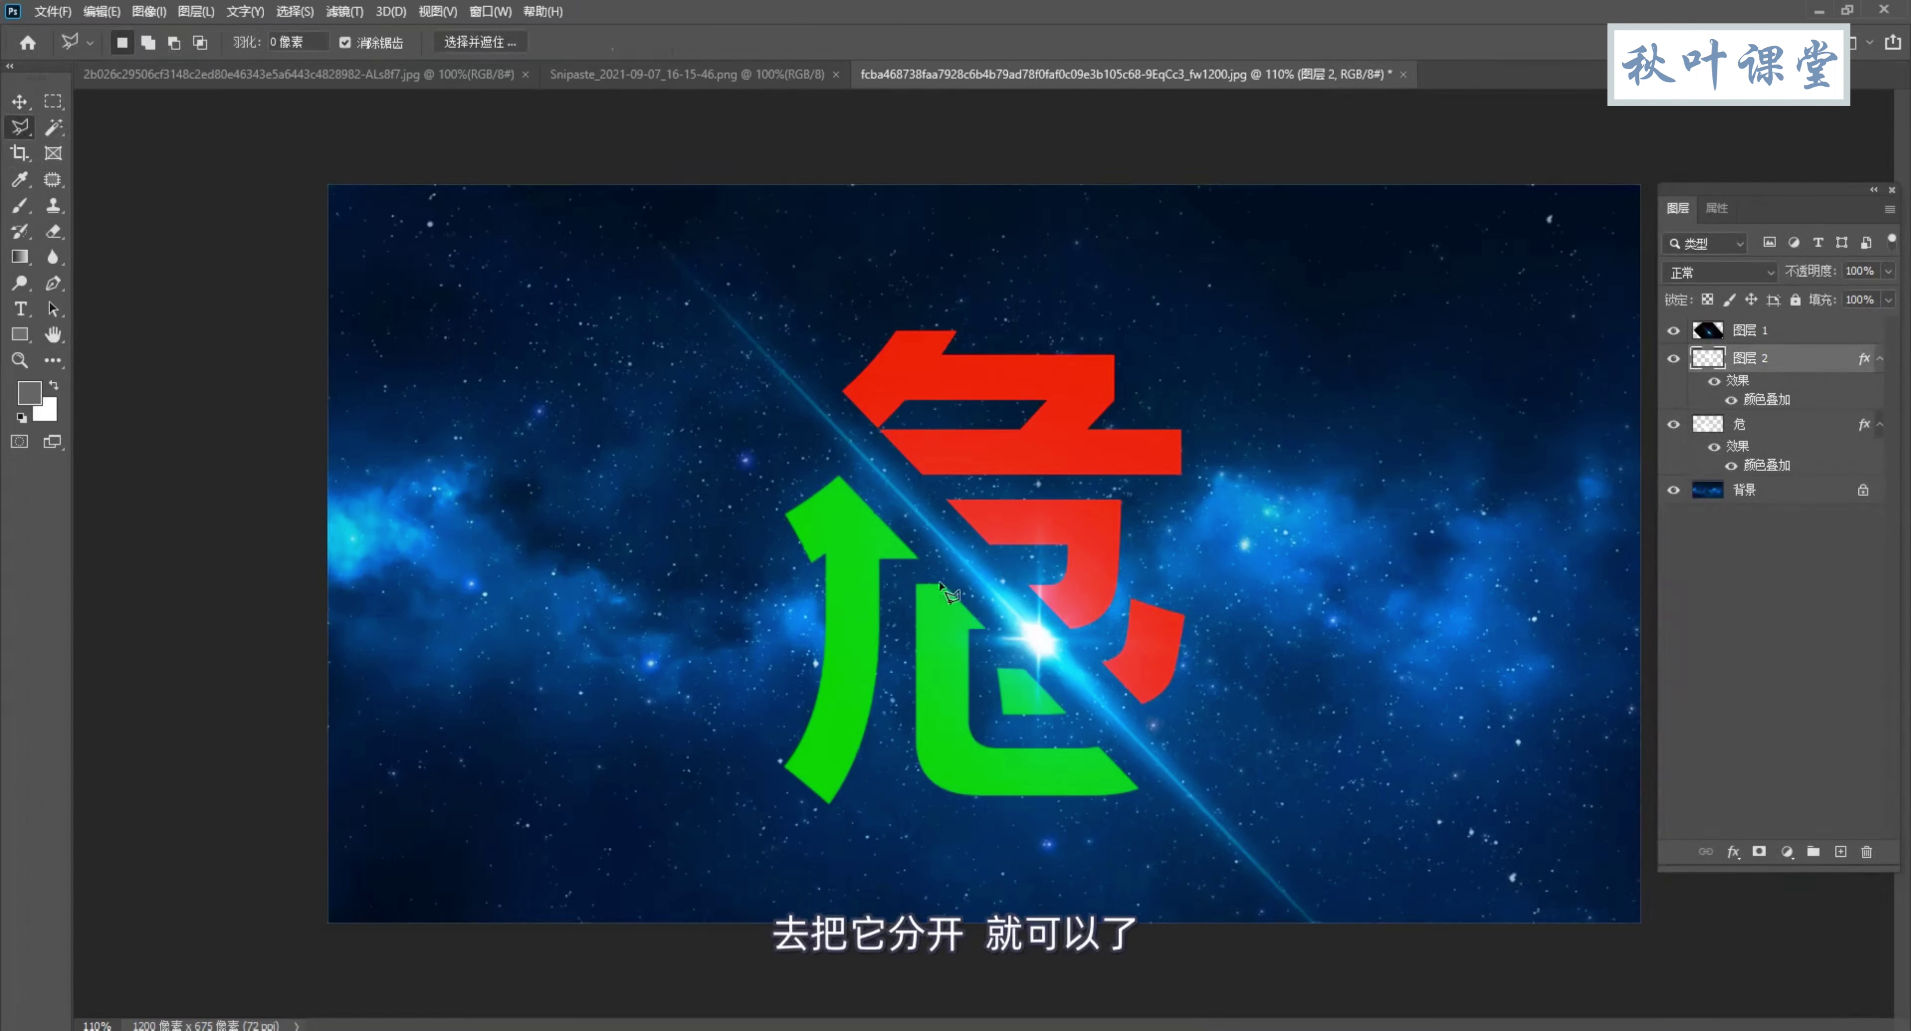